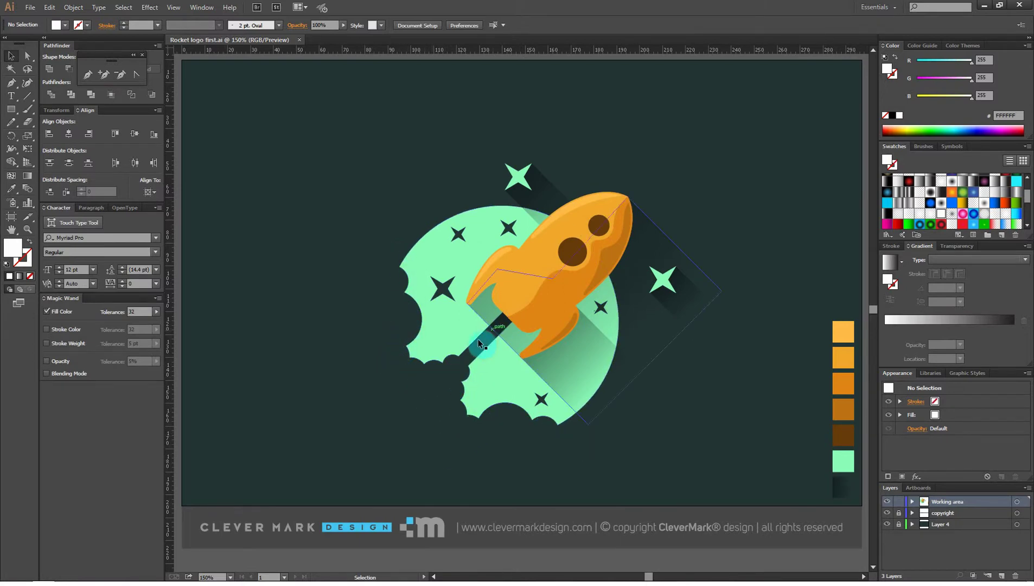
Step: Scale down the whole finished rocket artwork and park it in the artboard's upper-right corner as a reference
click(544, 240)
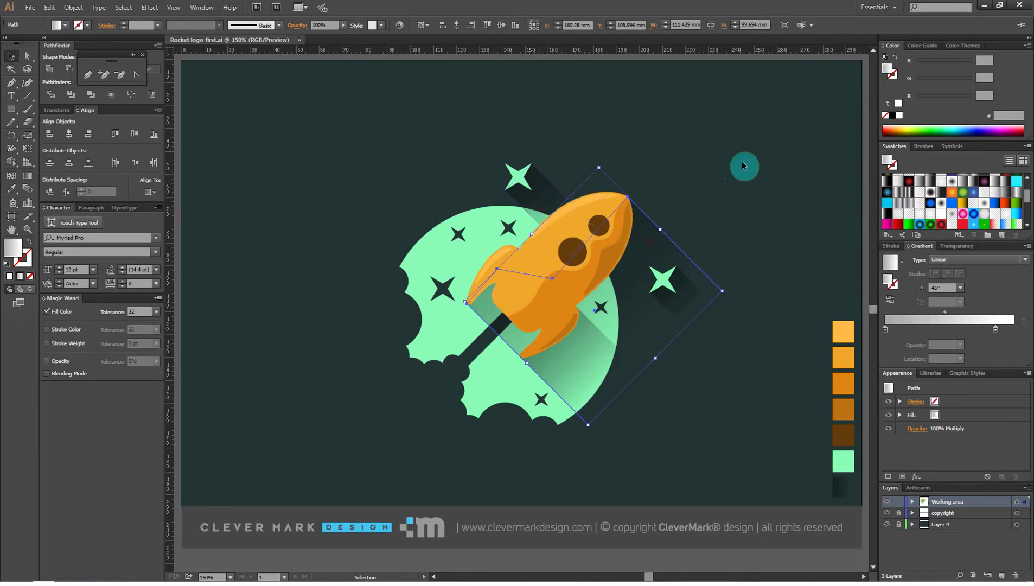
drag(759, 128, 303, 447)
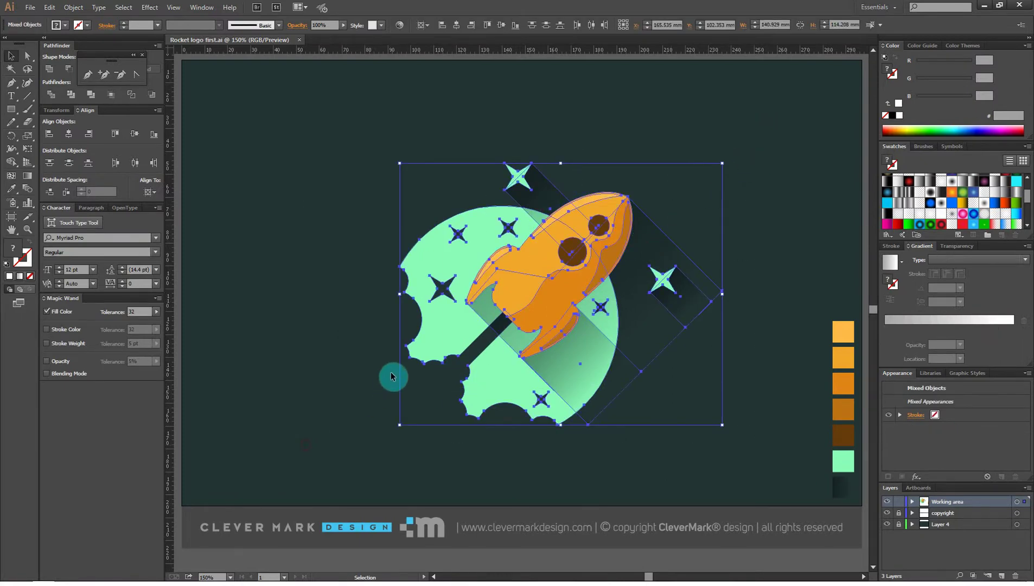
drag(400, 424, 591, 271)
drag(649, 201, 772, 121)
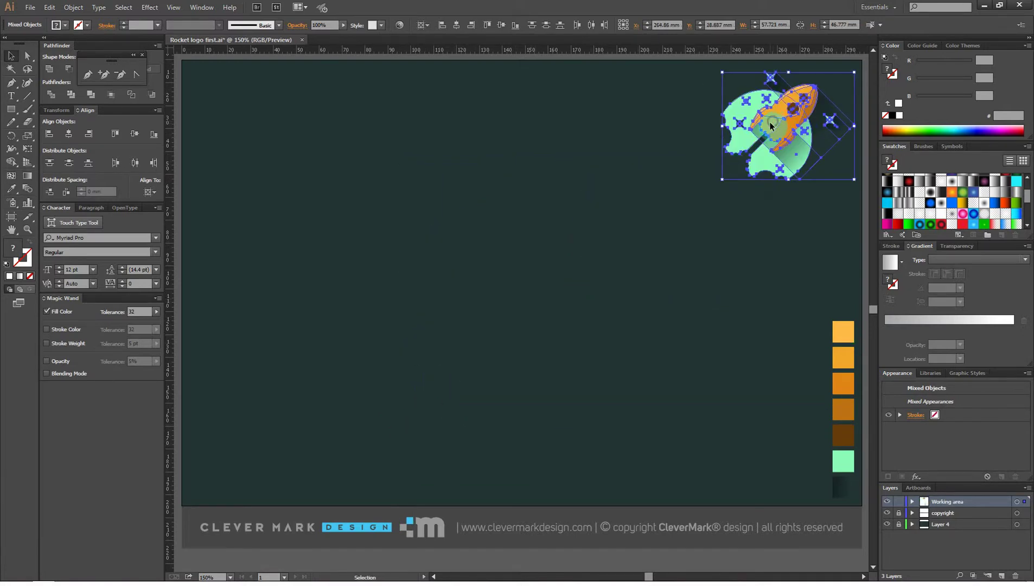
drag(722, 179, 744, 158)
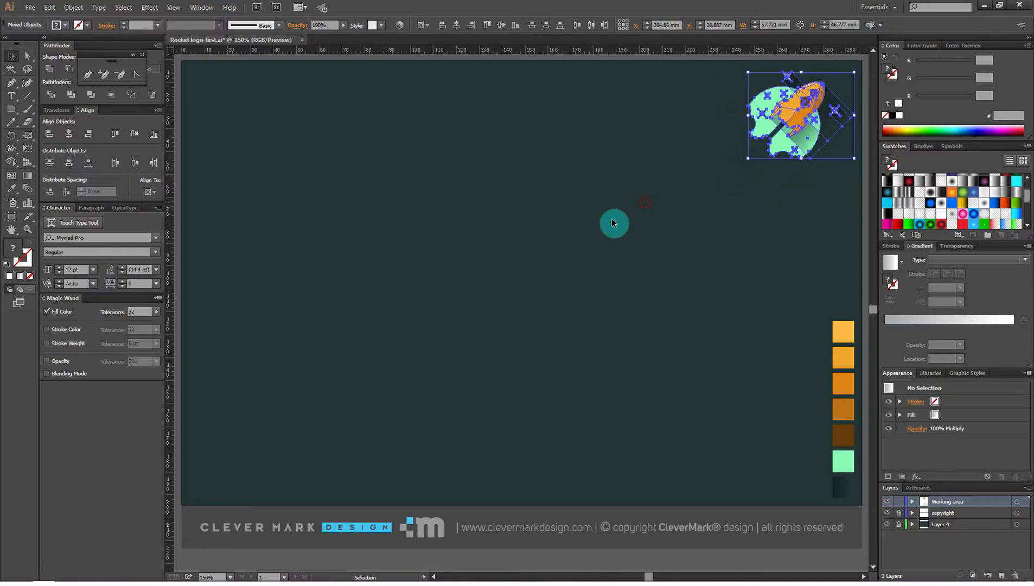
click(377, 279)
Step: Draw a circle about 86 mm in diameter left of the artboard's centre and fill it with the mint green swatch
drag(12, 112, 90, 135)
drag(436, 279, 532, 356)
click(11, 55)
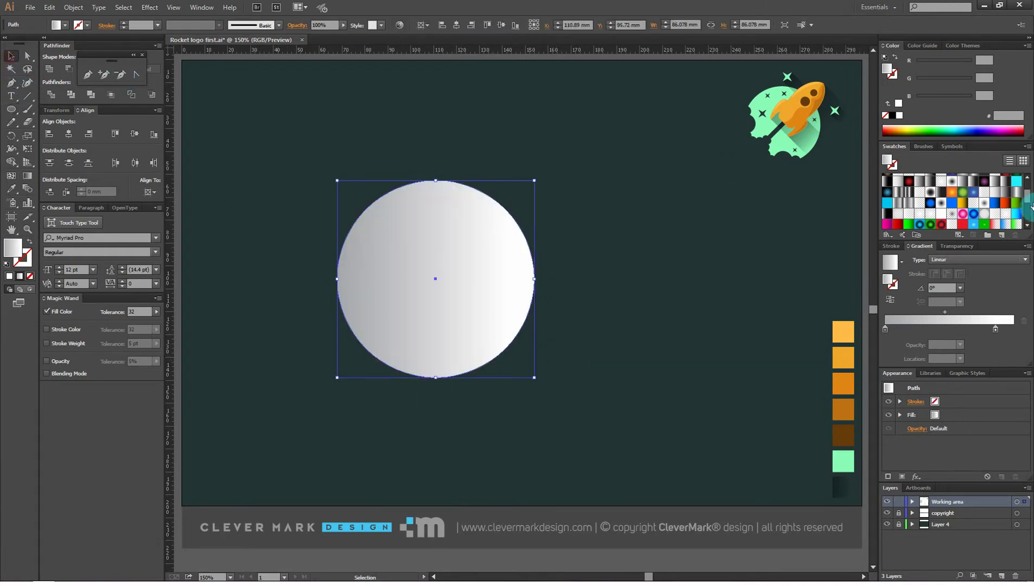
scroll(1003, 206, down, 3)
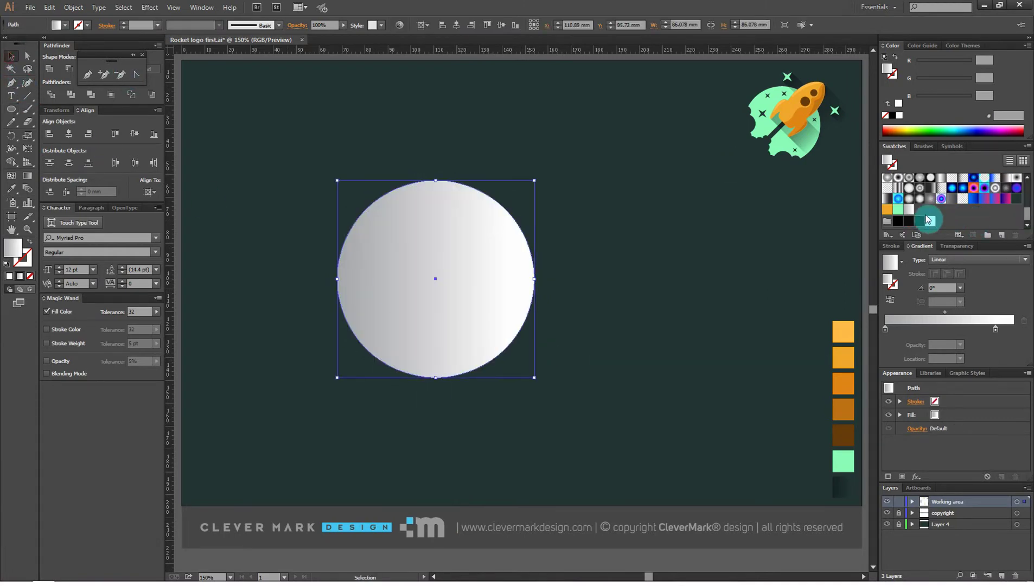
click(898, 208)
click(532, 161)
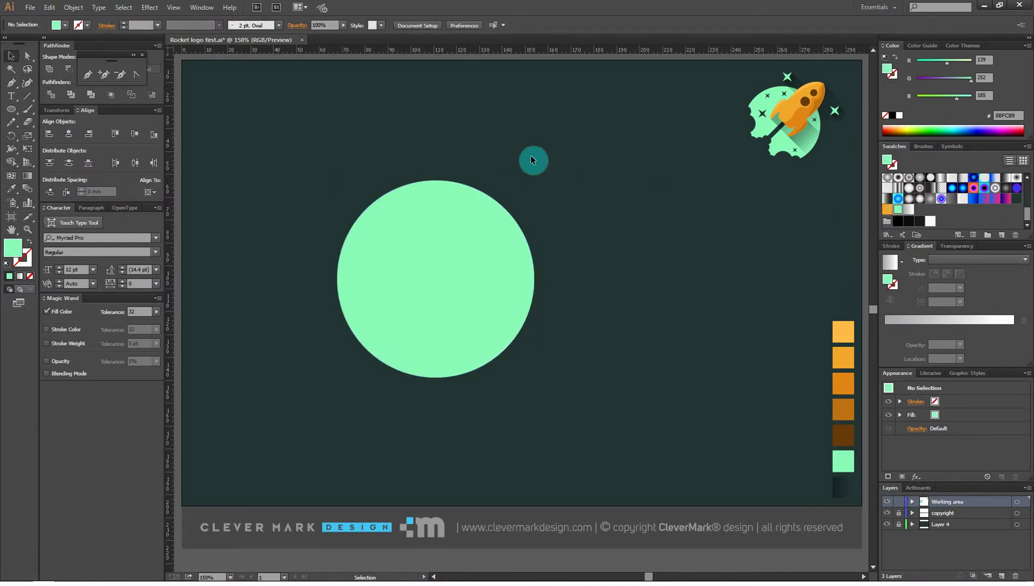
Step: Draw a circle about 15 mm in diameter above and left of the green circle and fill it with the orange swatch
click(11, 109)
drag(293, 173, 311, 191)
click(11, 55)
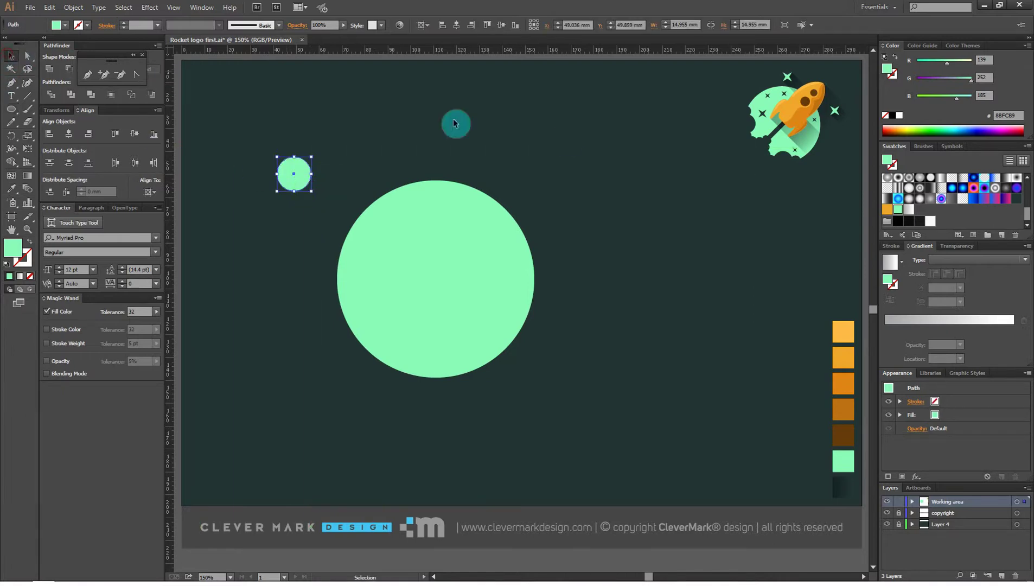
click(888, 211)
click(498, 140)
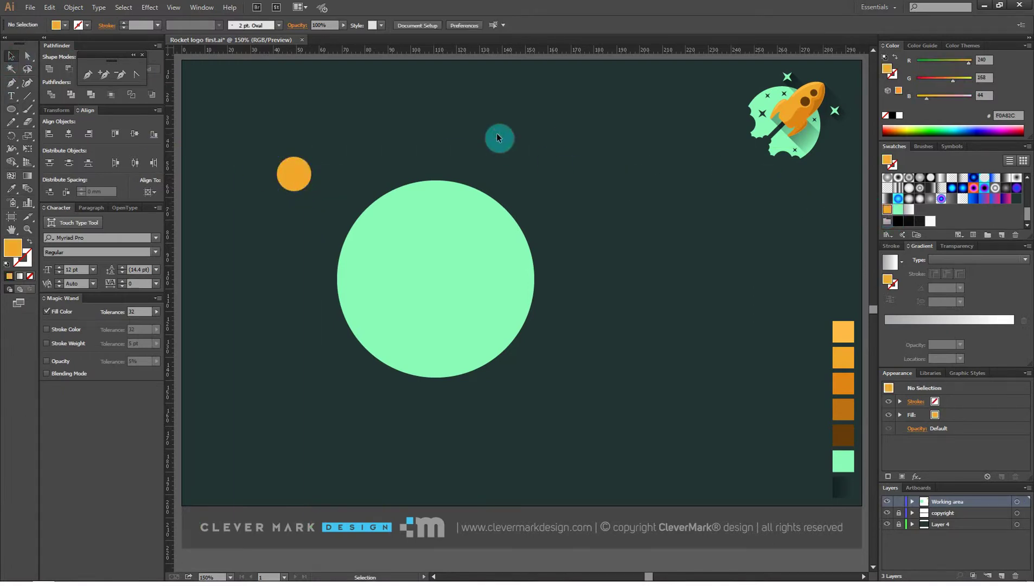
Step: Move the orange circle onto the green circle's lower-left edge and add one larger and three about 11 mm copies as a cloud-like chain
drag(302, 173, 348, 304)
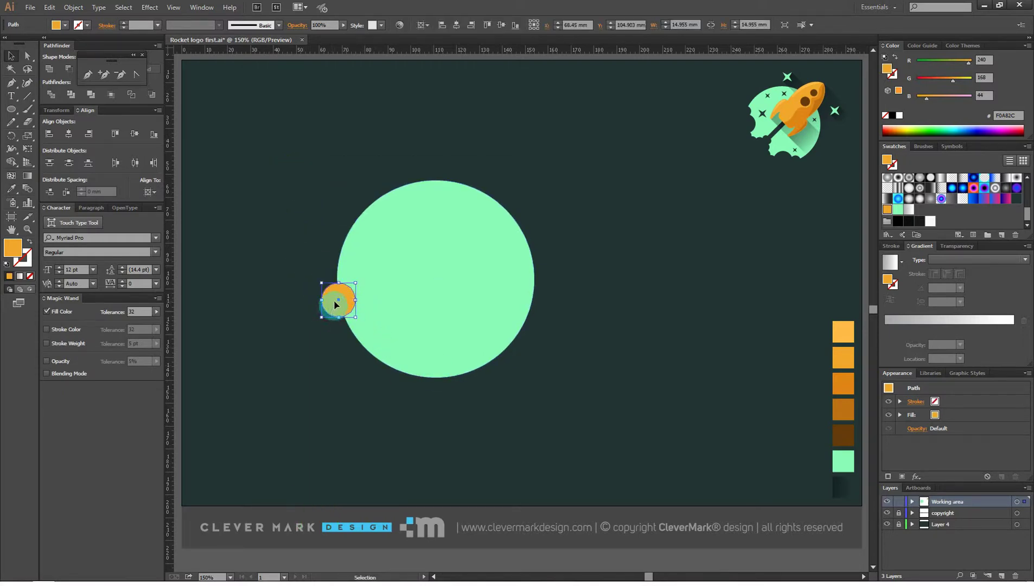
drag(337, 302, 295, 336)
drag(323, 368, 370, 417)
key(ctrl+shift+a)
click(341, 308)
drag(389, 393, 419, 358)
key(ctrl+shift+a)
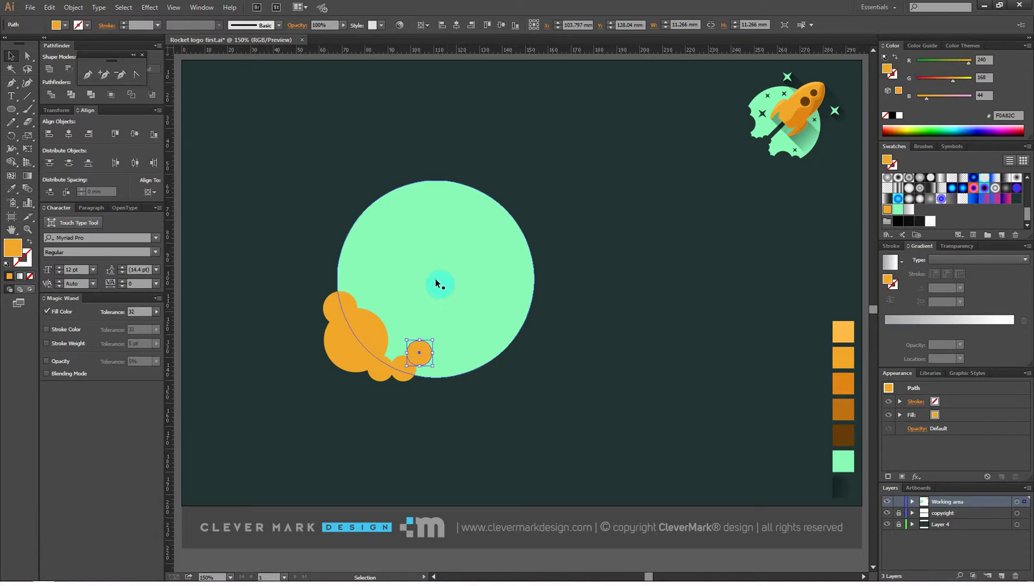
Step: Fine-tune the small orange circles at the chain's lower end and shrink the largest orange circle slightly
drag(428, 350, 410, 383)
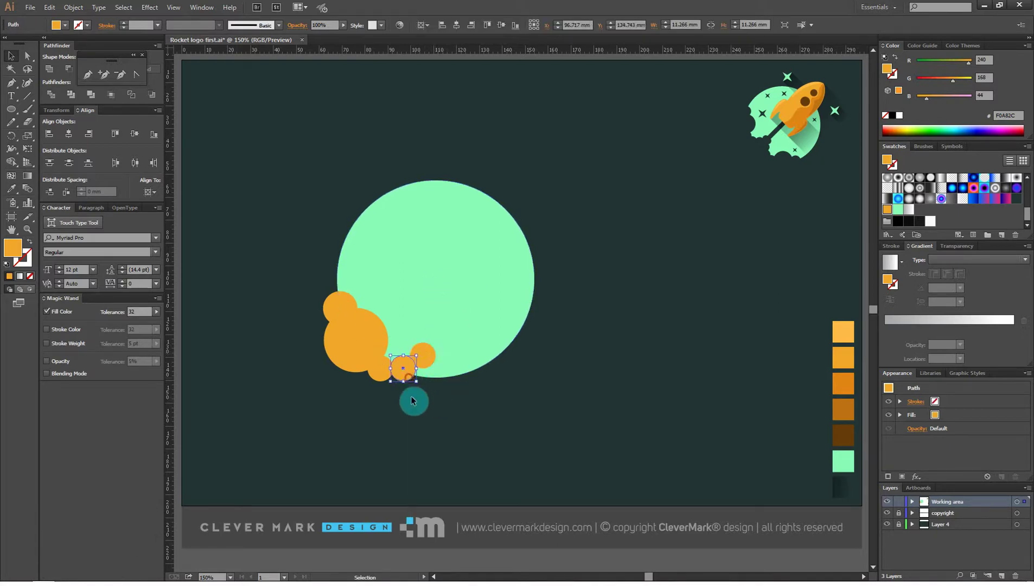
click(367, 337)
drag(388, 307, 388, 307)
click(350, 414)
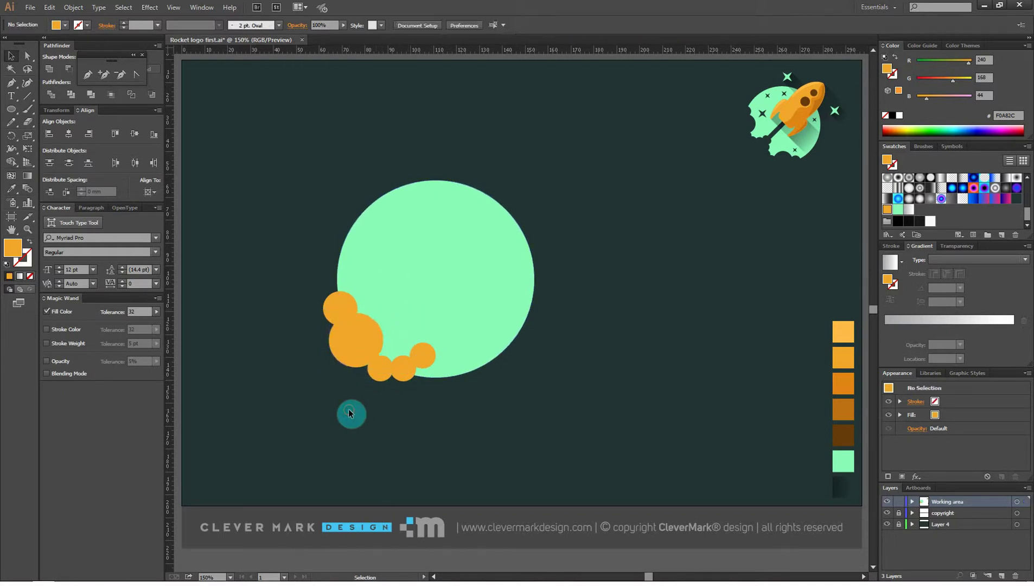
Step: Group the five orange circles, leaving out the green circle
click(340, 308)
drag(293, 283, 451, 423)
shift+click(448, 264)
click(349, 330)
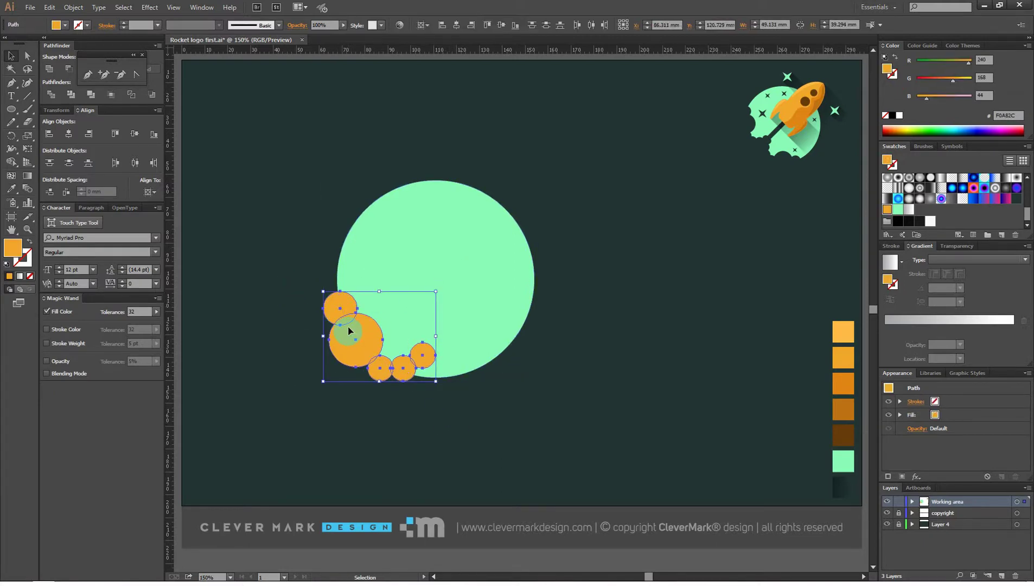
right_click(349, 330)
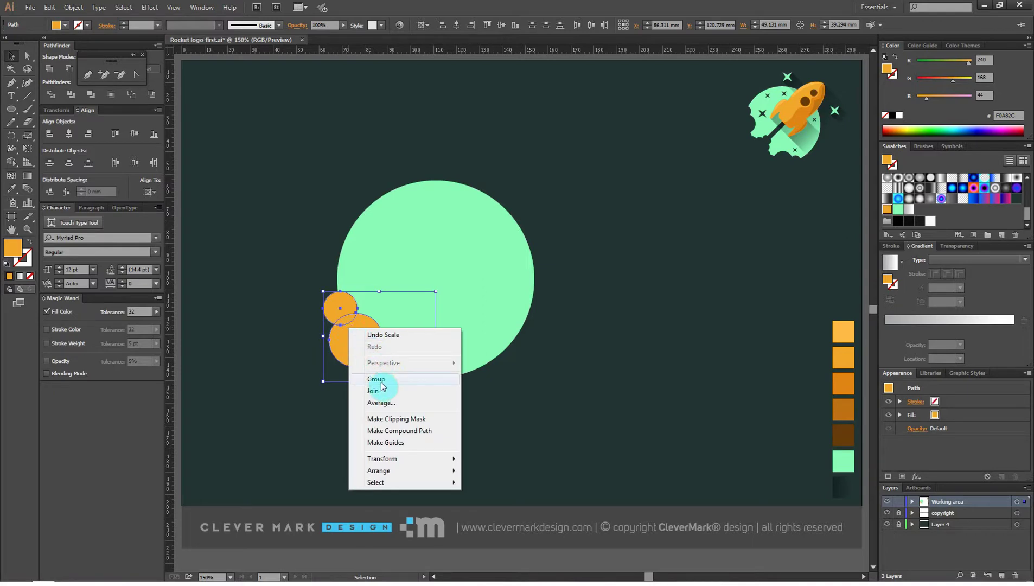
click(380, 380)
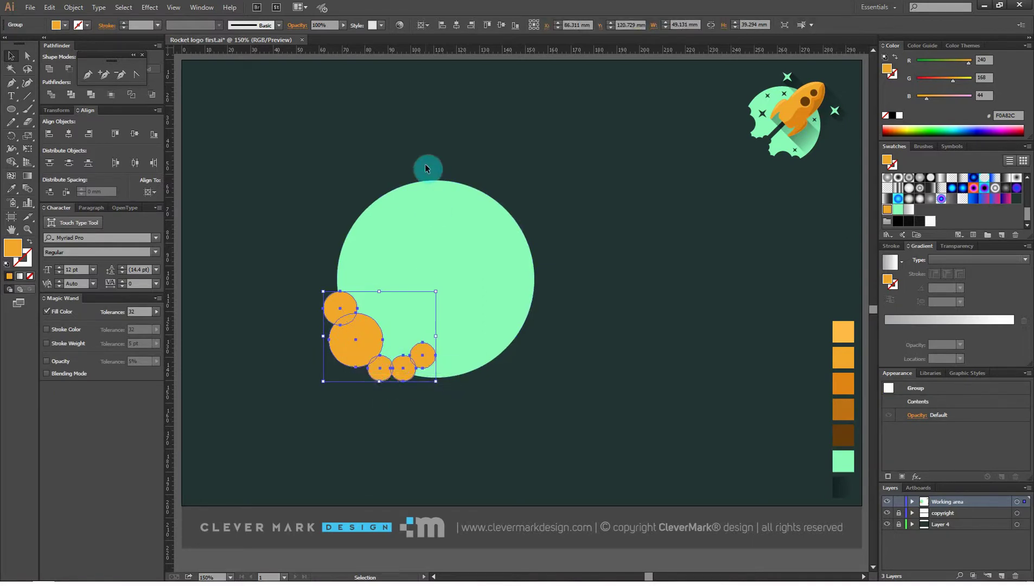
Step: Create a reflected copy of the orange circle group across the vertical axis
right_click(348, 333)
mouse_move(397, 413)
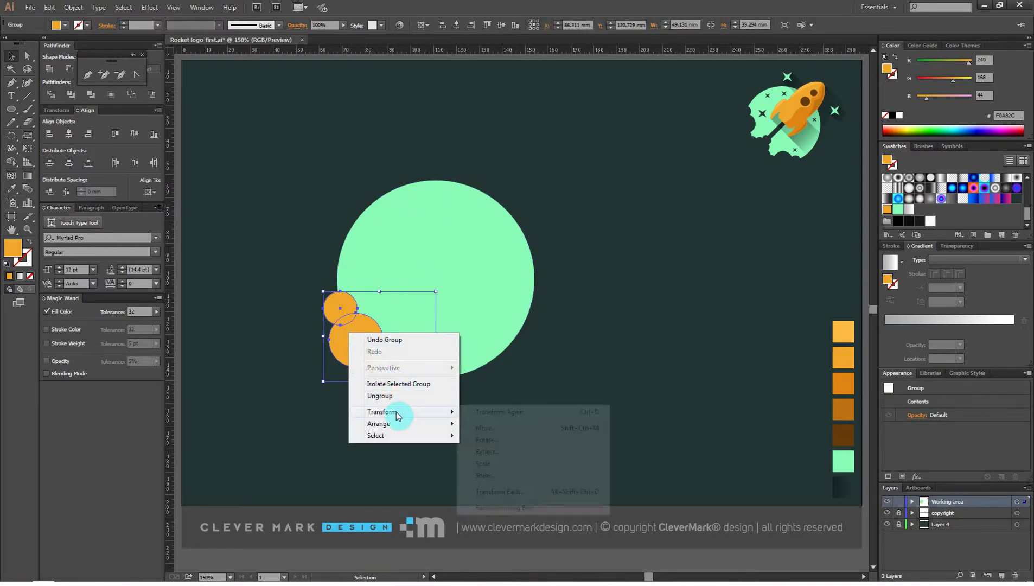
click(514, 453)
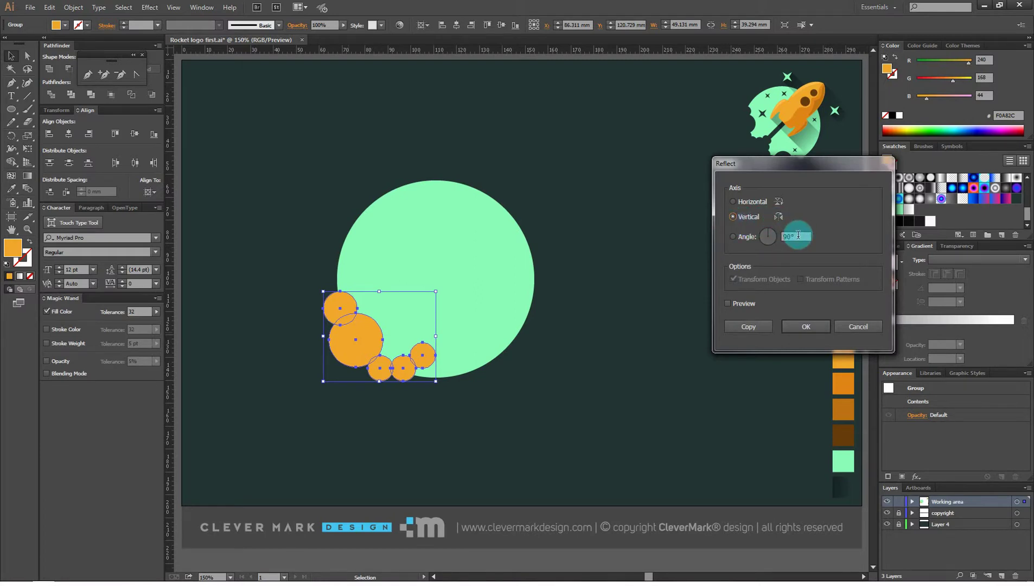
click(751, 328)
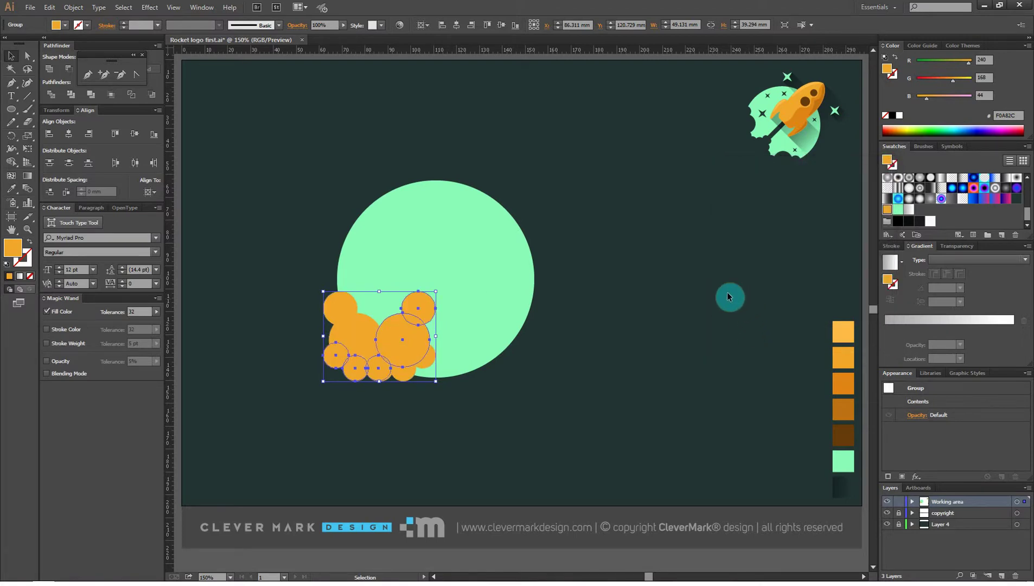
Step: Move the mirrored orange group horizontally onto the green circle's lower-right edge so its inner end meets the original group
drag(416, 310, 515, 309)
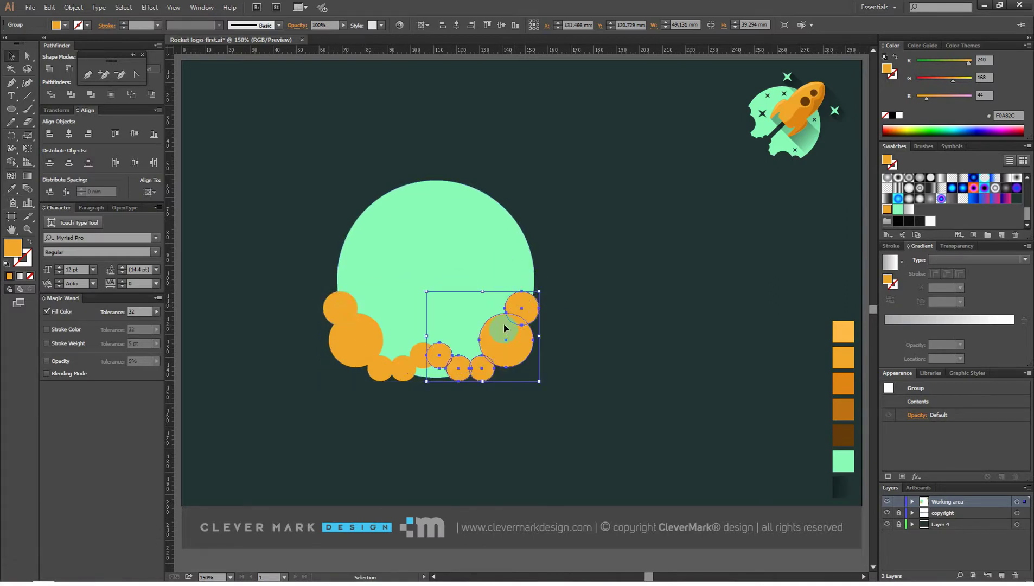
drag(524, 325, 534, 325)
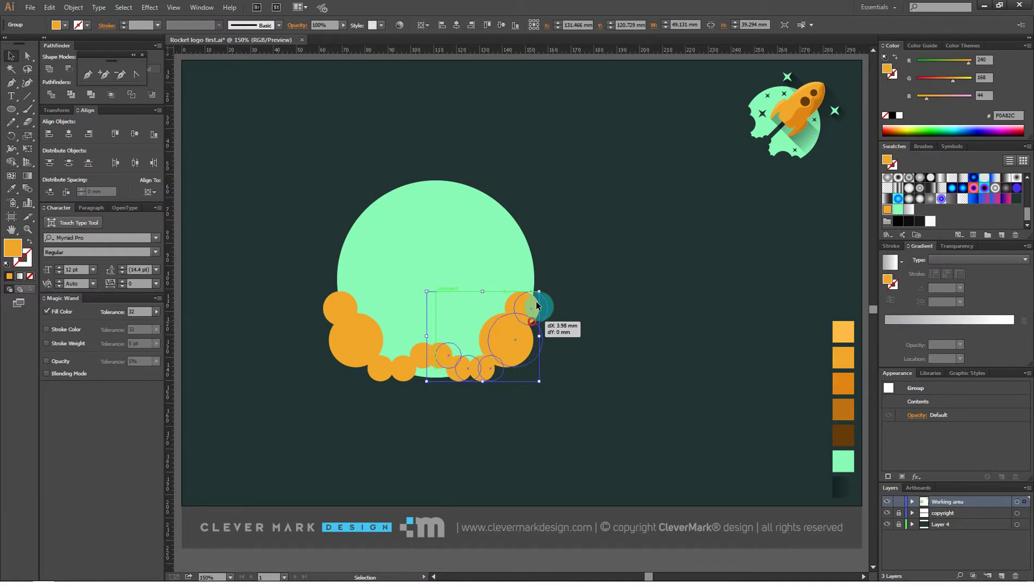
click(561, 270)
click(539, 307)
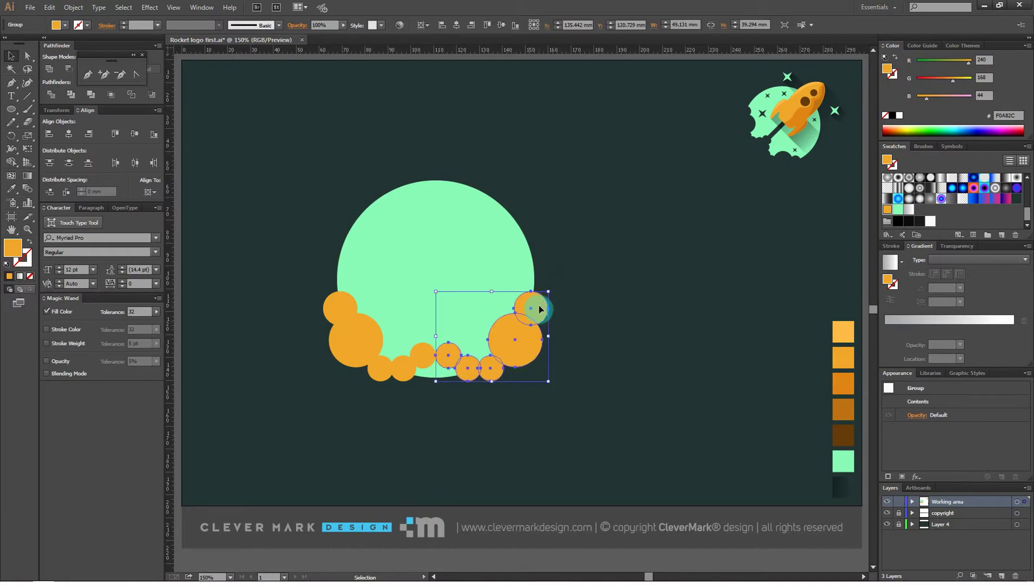
drag(539, 310, 536, 310)
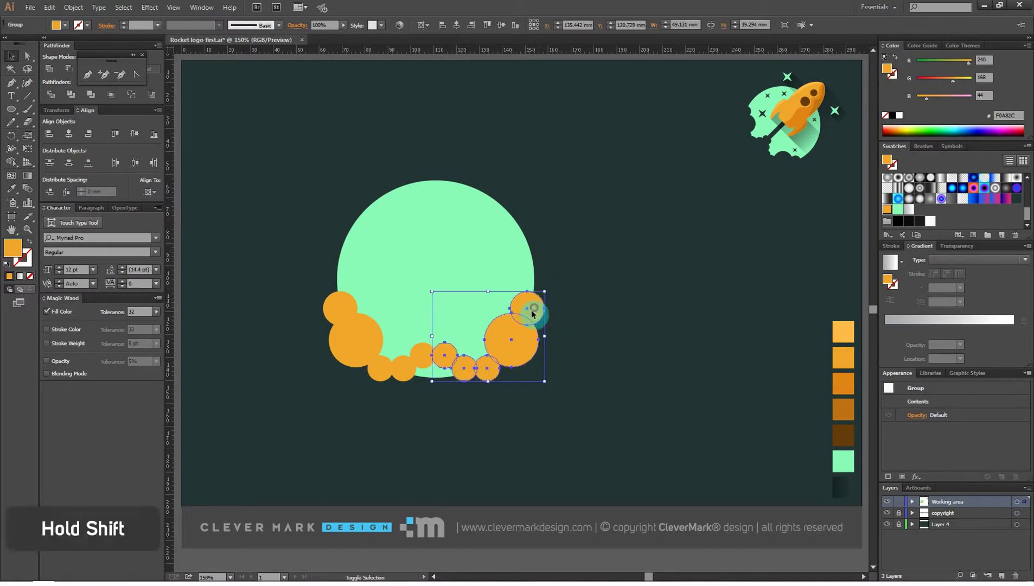
Step: Group the original and mirrored orange circle groups together
shift+click(411, 366)
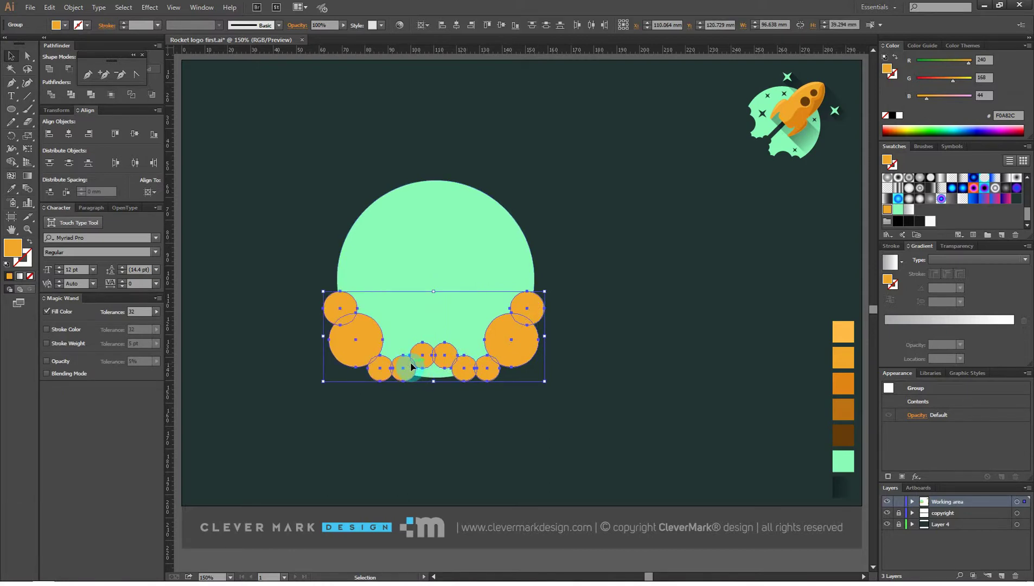
right_click(411, 366)
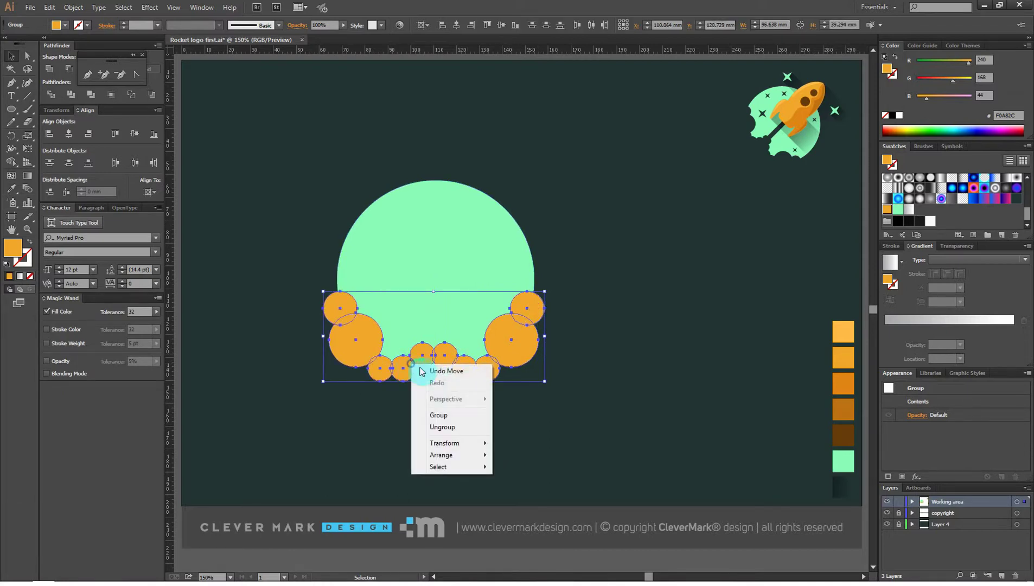
click(444, 418)
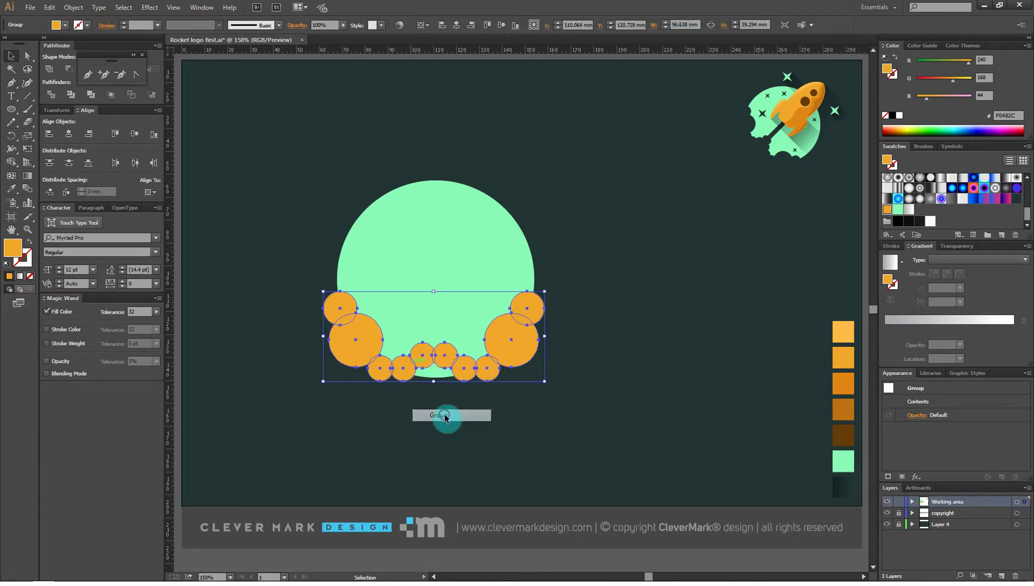
Step: Centre the combined orange group horizontally on the green circle, using the green circle as the key object
shift+click(462, 241)
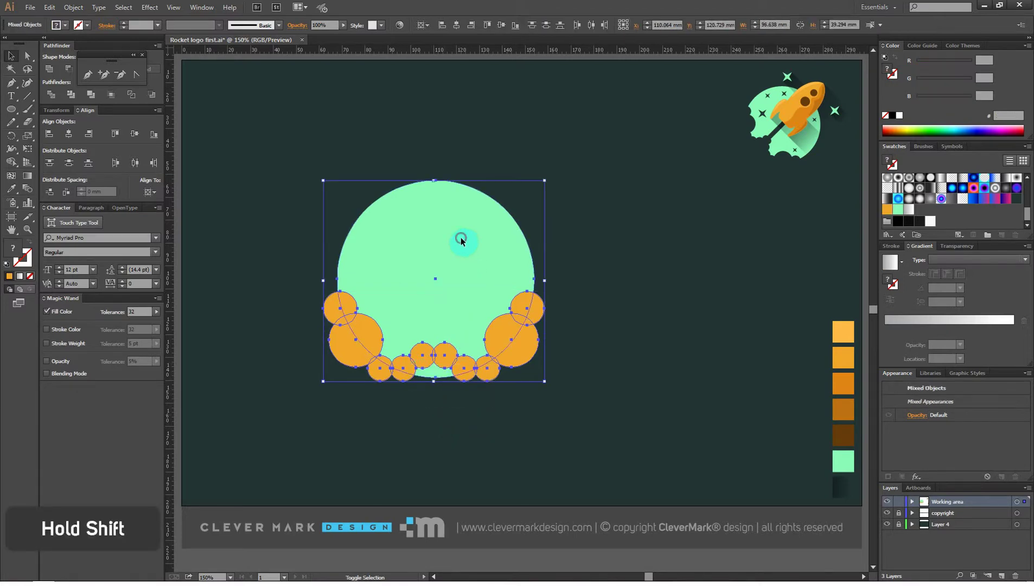
click(436, 221)
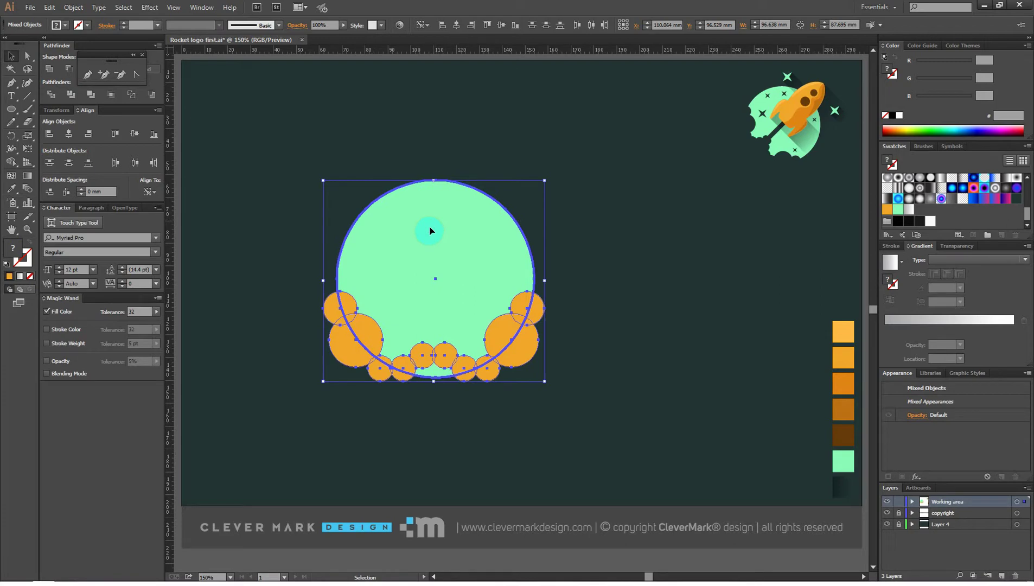
click(69, 134)
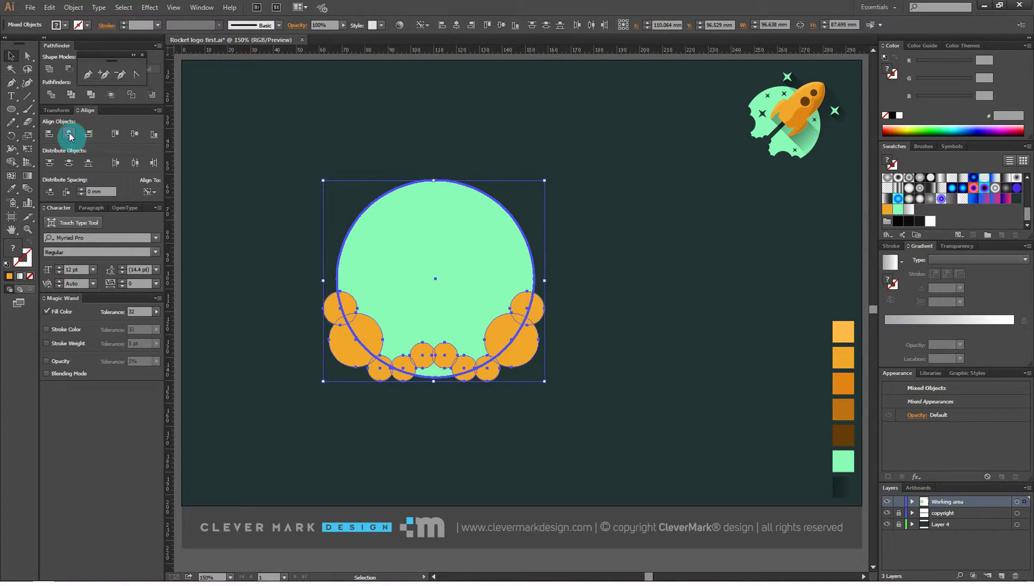
click(408, 133)
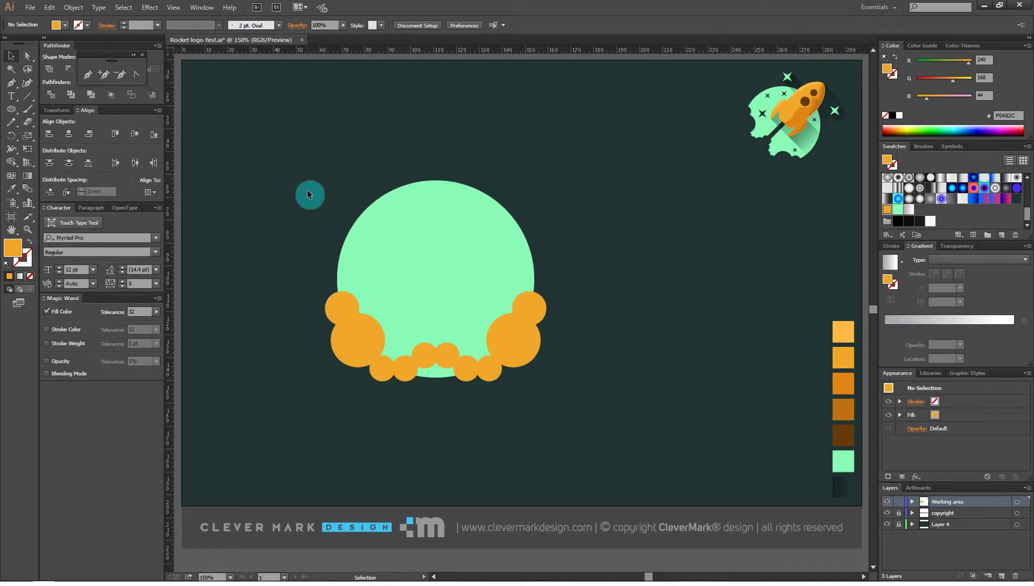
Step: Trim the green circle with the overlapping orange circles using Pathfinder and ungroup the resulting shapes
drag(301, 177, 592, 402)
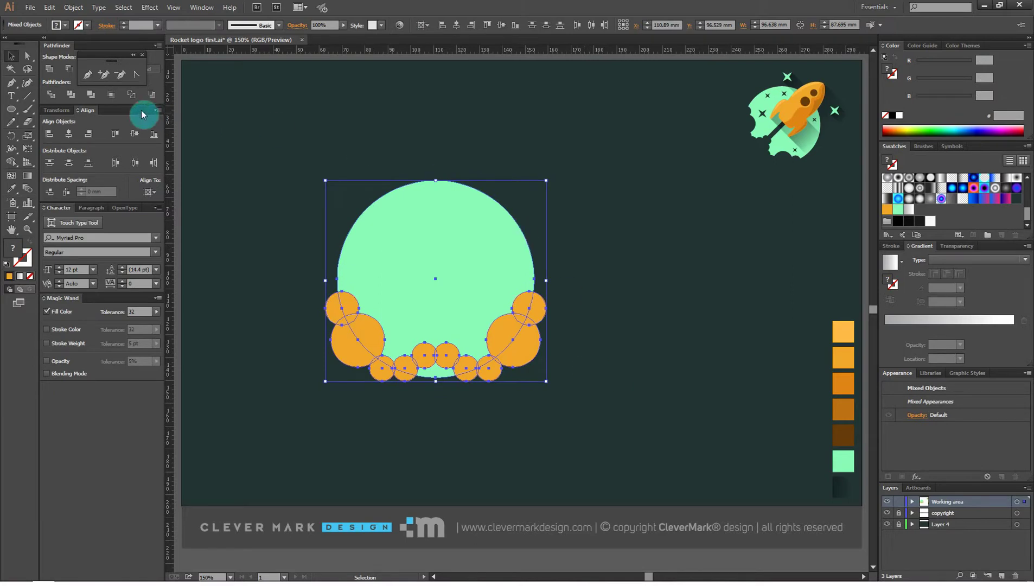
click(77, 99)
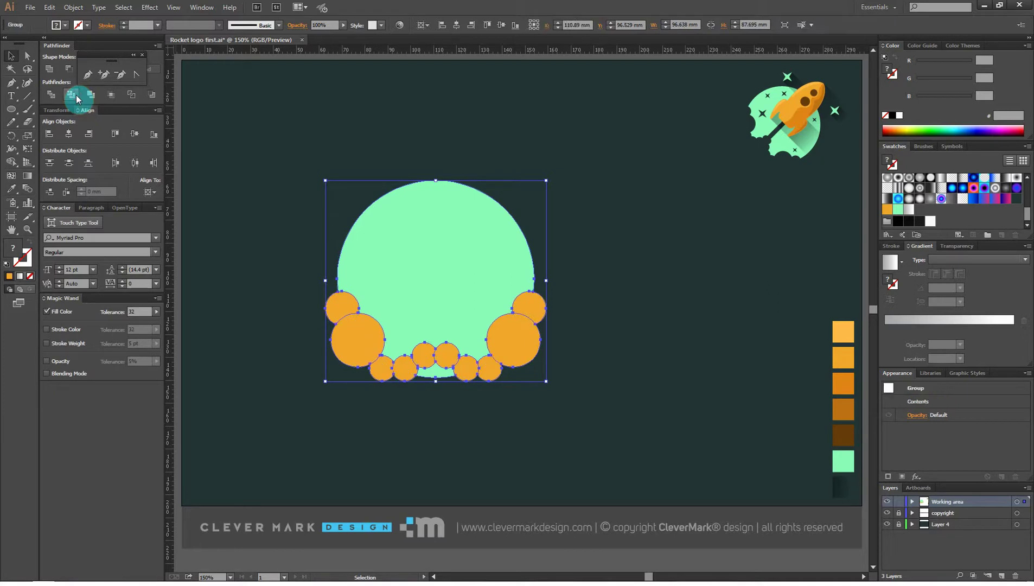
right_click(455, 260)
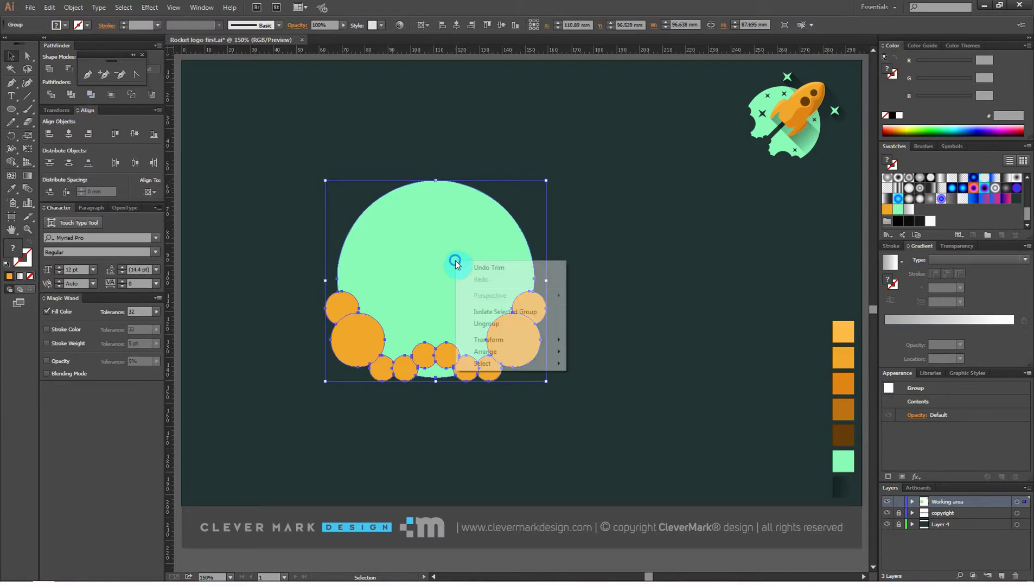
click(502, 326)
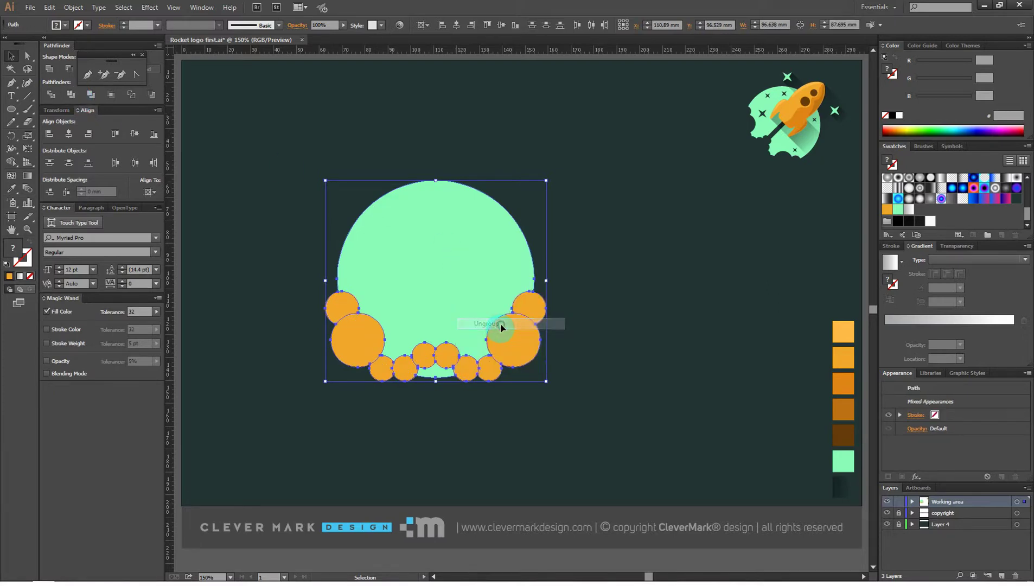
click(603, 308)
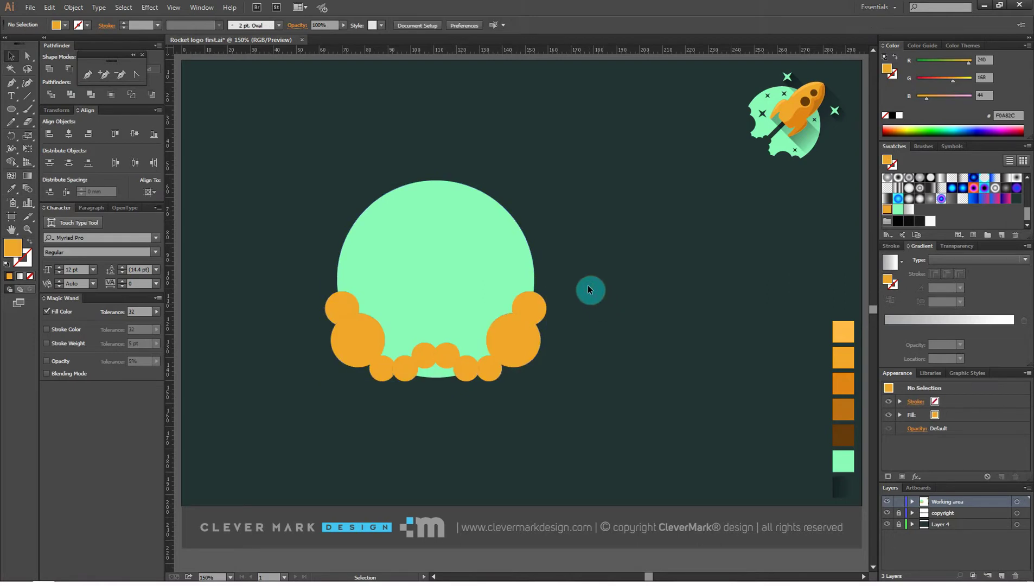
Step: Move the scalloped green shape up clear of the cutting circles, and delete the orange circles and leftover green sliver
click(437, 243)
drag(438, 249, 423, 179)
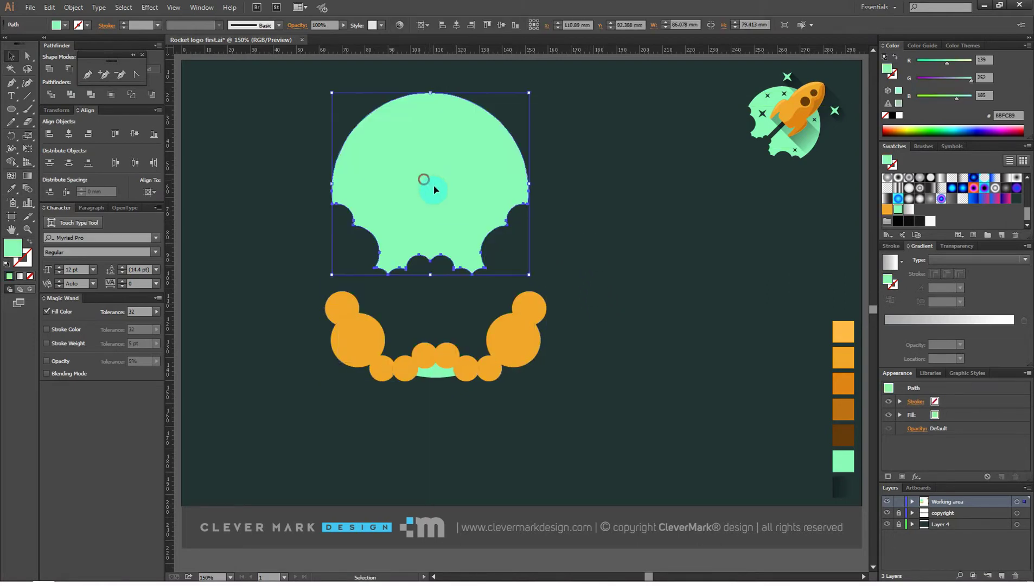
drag(579, 286, 306, 441)
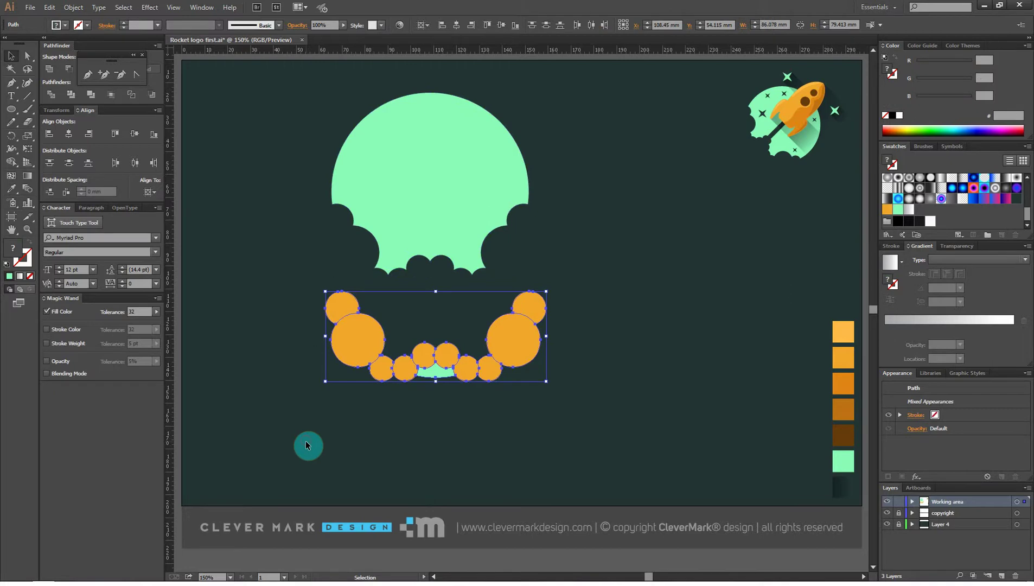
key(Delete)
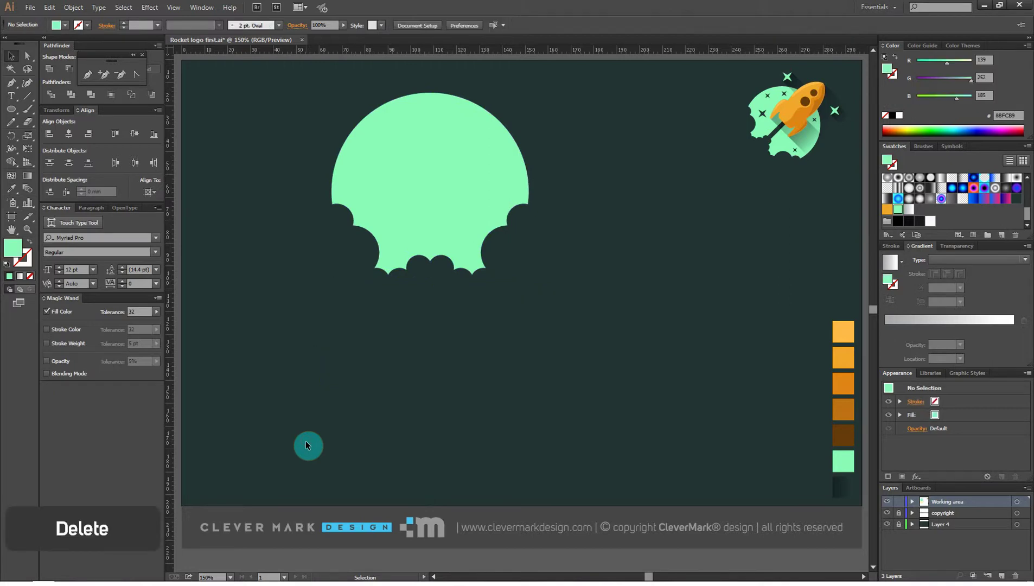
Step: Scale the green cloud shape down and place it in the artboard's upper-left corner
click(431, 167)
drag(530, 276, 461, 200)
drag(411, 143, 306, 131)
click(557, 240)
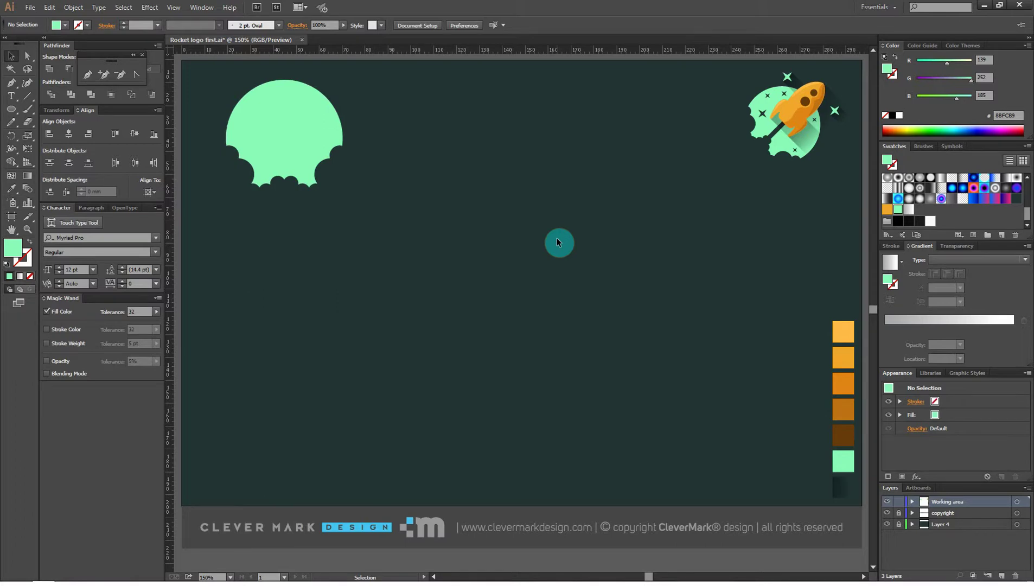
Step: Draw a green circle about 75 mm in diameter near the middle of the artboard
click(13, 112)
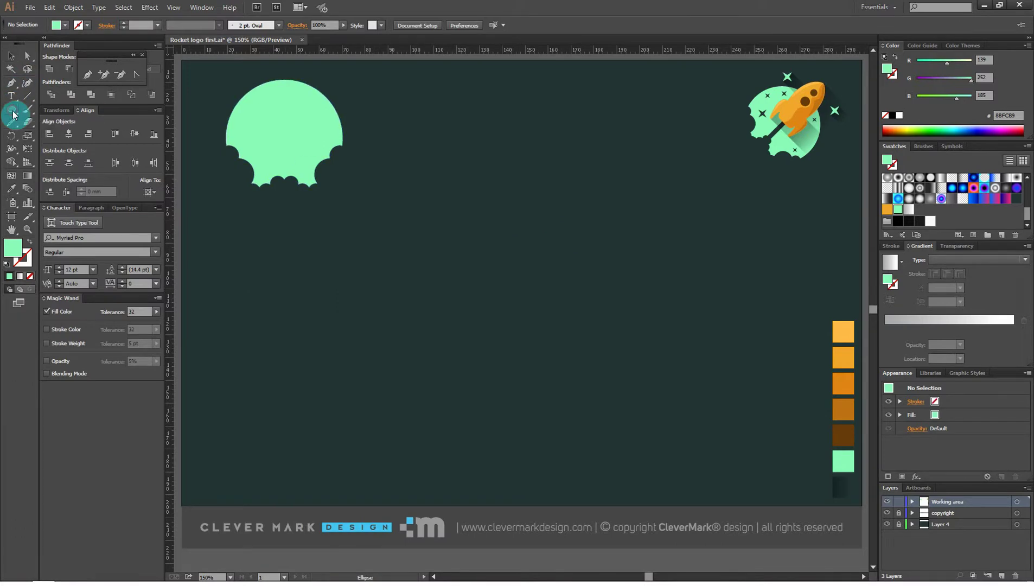
drag(456, 248, 542, 328)
click(11, 55)
drag(434, 208, 477, 245)
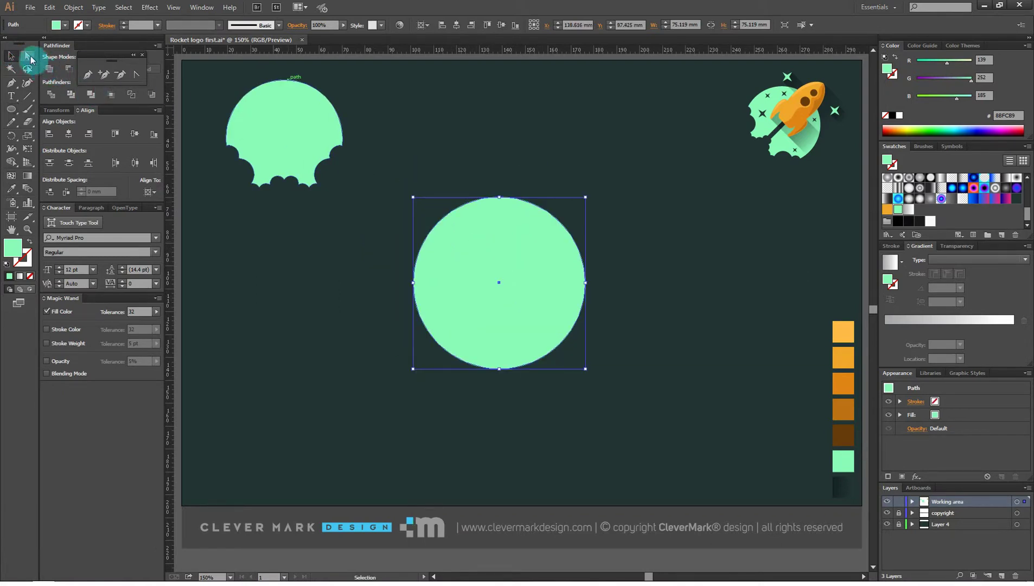
Step: Draw a rectangle about 72 by 107 mm over the circle's right half, extending past its top and bottom
click(12, 113)
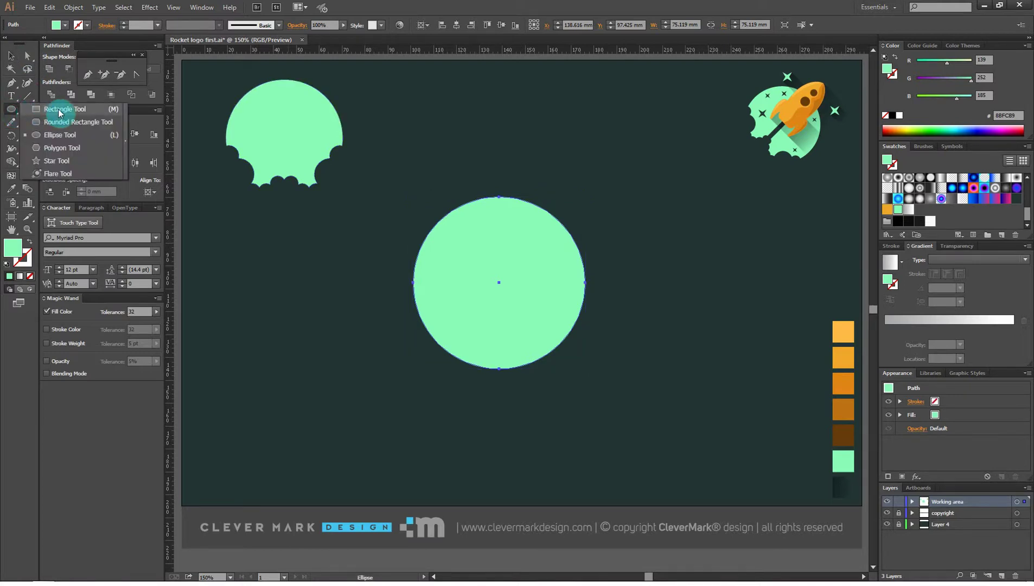
click(60, 110)
mouse_move(499, 196)
mouse_down()
mouse_move(634, 341)
mouse_move(664, 415)
mouse_up()
click(17, 58)
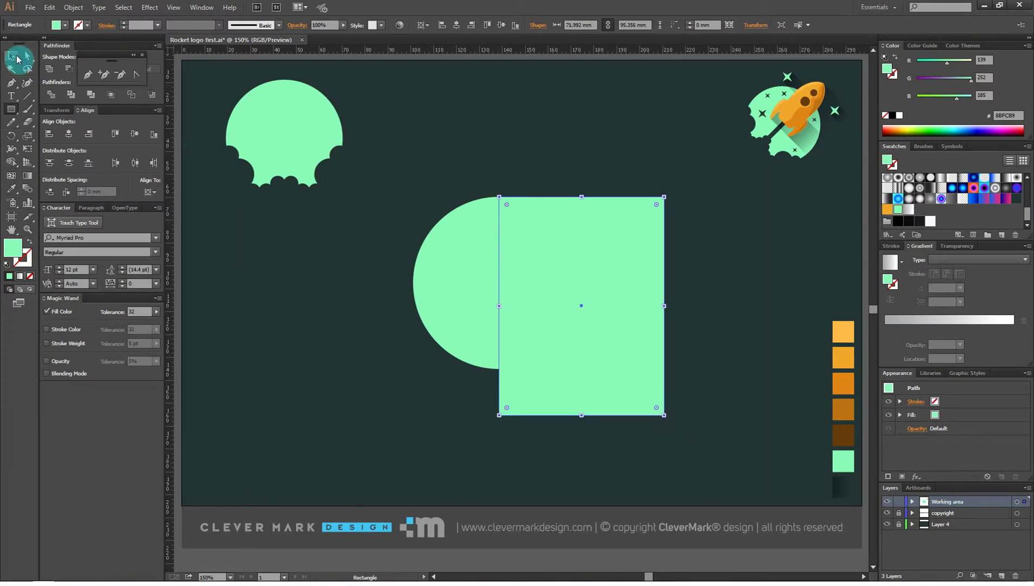
drag(581, 197, 538, 254)
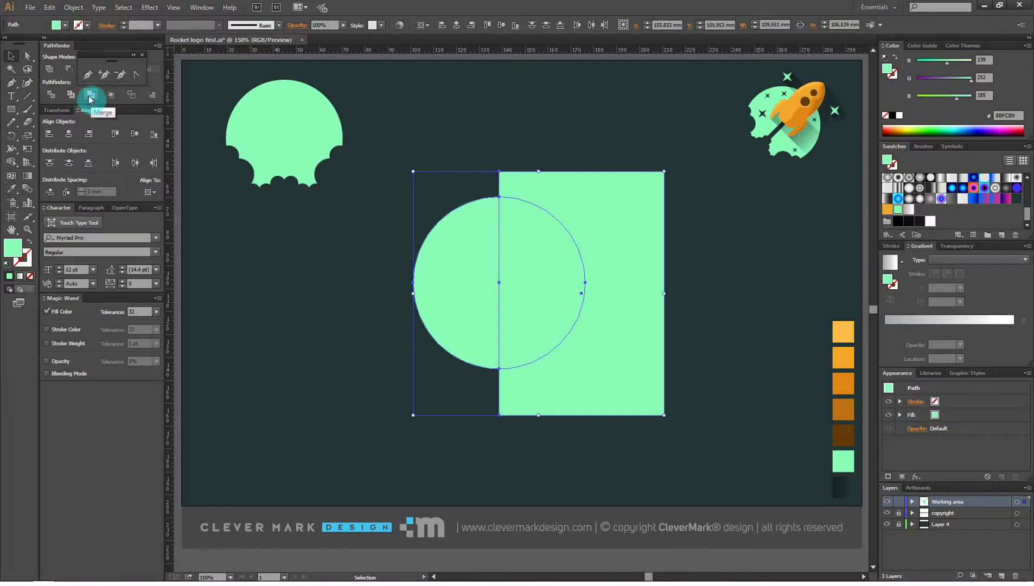
Step: Trim the circle with the rectangle using Pathfinder, ungroup the result and delete the rectangle
click(73, 95)
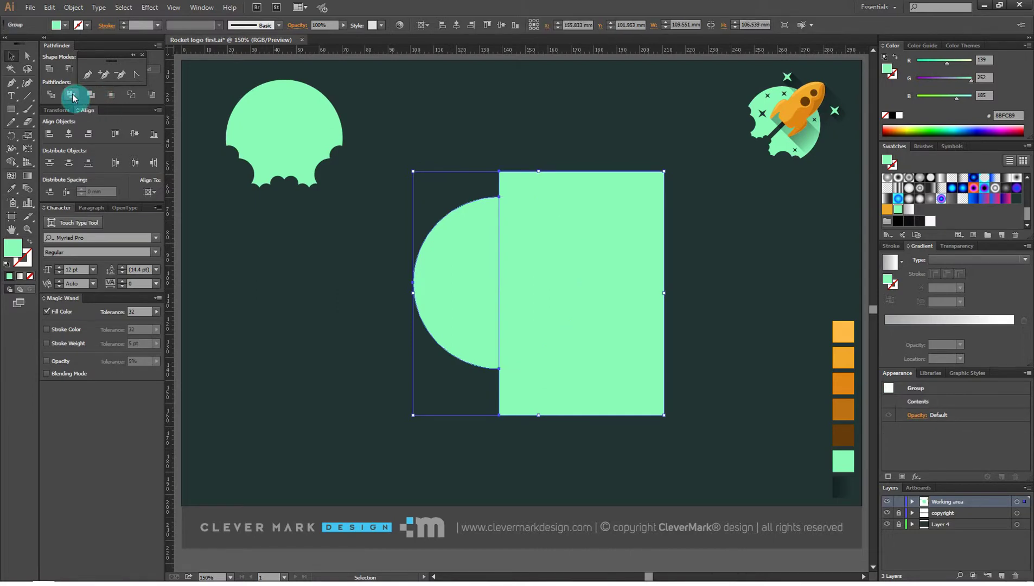
right_click(516, 242)
click(547, 304)
click(546, 211)
key(Delete)
Step: Reshape the half circle into a tall half body by extending its ends, moving its left point inward and lengthening that point's lower handle
click(477, 235)
click(29, 58)
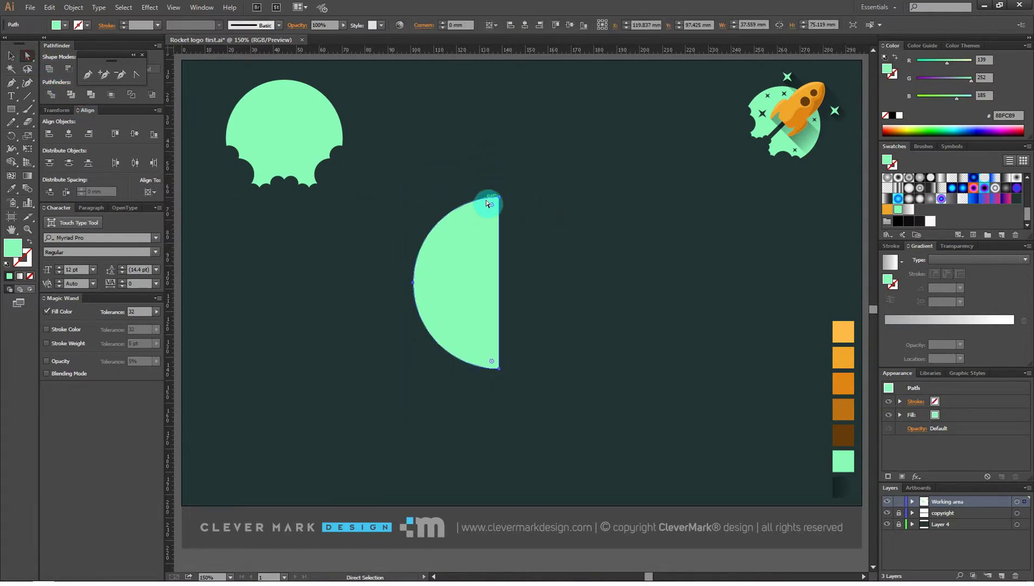
drag(545, 335, 472, 426)
drag(502, 372, 501, 430)
drag(499, 199, 499, 183)
drag(405, 278, 429, 281)
click(433, 233)
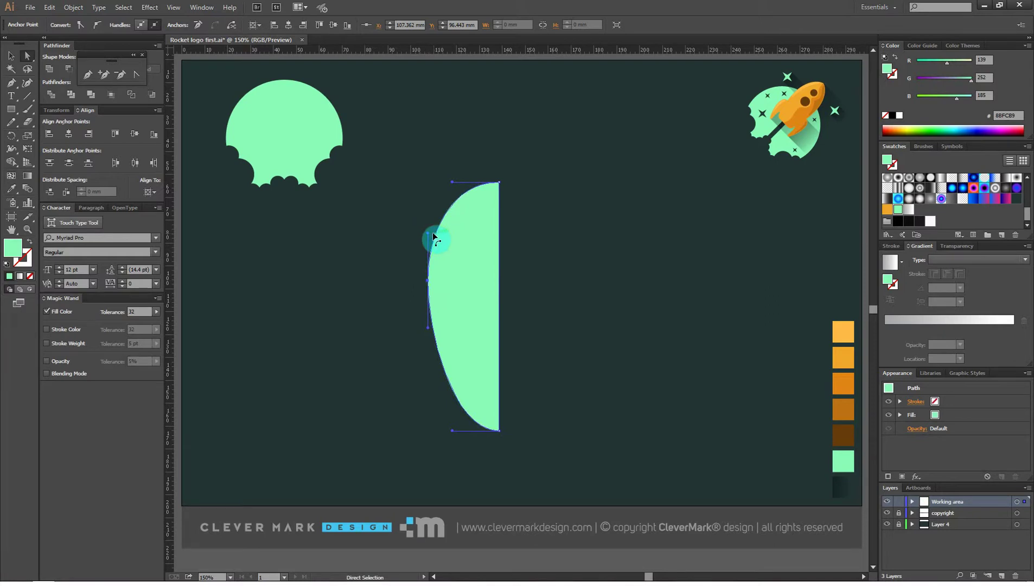
drag(426, 332, 426, 345)
key(v)
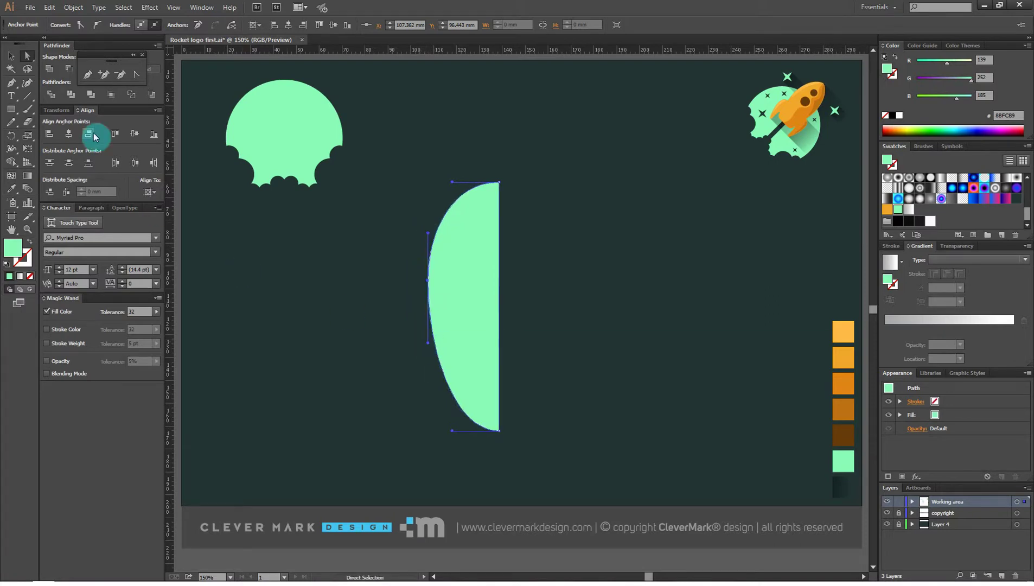
click(259, 273)
Step: Draw a rectangle across the lower end of the half body to serve as a cutter
drag(6, 111, 33, 108)
drag(441, 390, 562, 468)
click(12, 59)
Step: Trim the half body with the rectangle, ungroup the pieces and delete the rectangle to leave a flat base
shift+click(450, 269)
shift+click(445, 268)
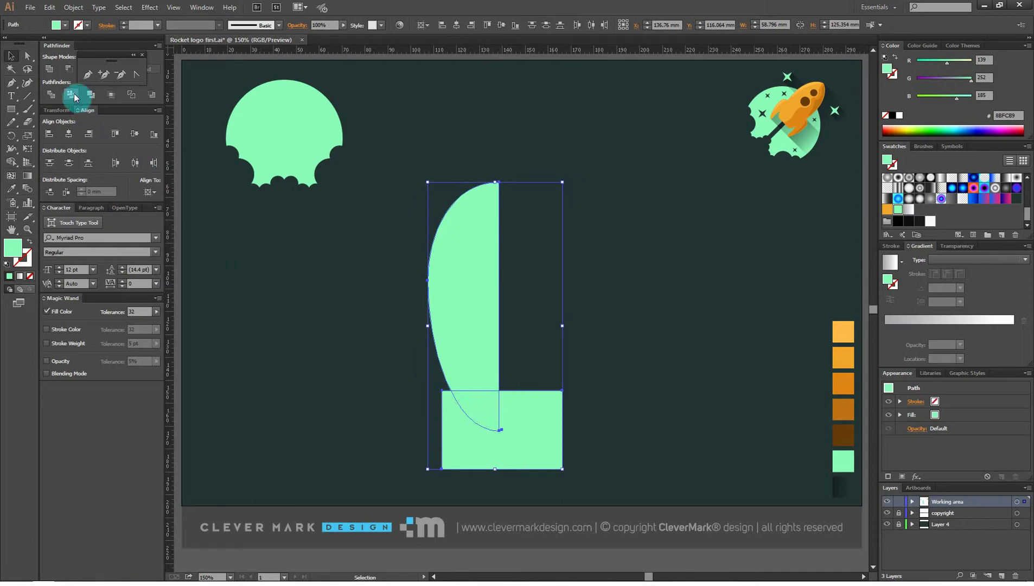
click(71, 95)
right_click(450, 274)
click(489, 333)
shift+click(469, 294)
key(Delete)
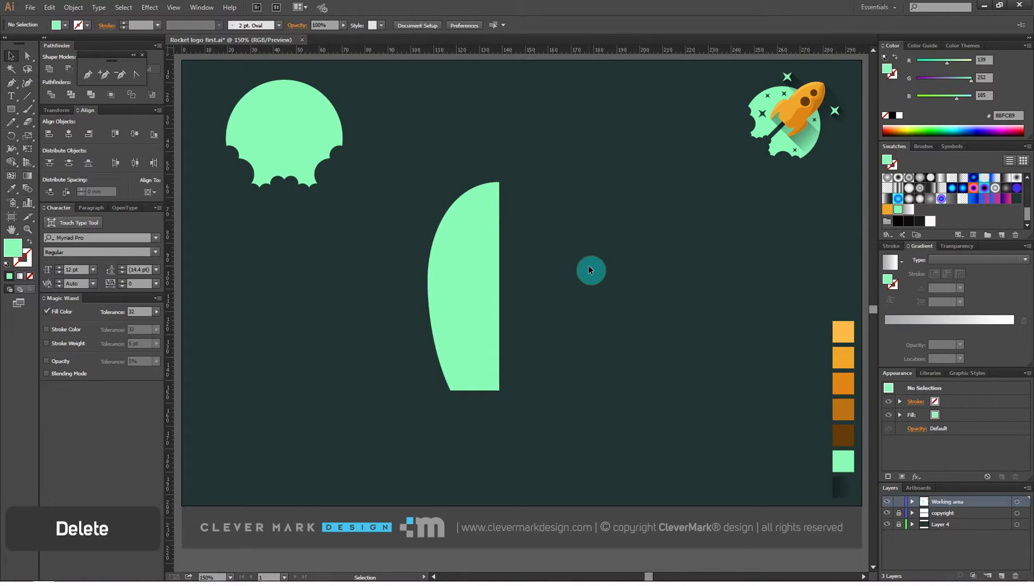
Step: Move the half body's lower-left corner and left curve point inward, and angle the top handle for a pointed nose
click(27, 55)
drag(404, 373, 463, 390)
drag(428, 282, 436, 283)
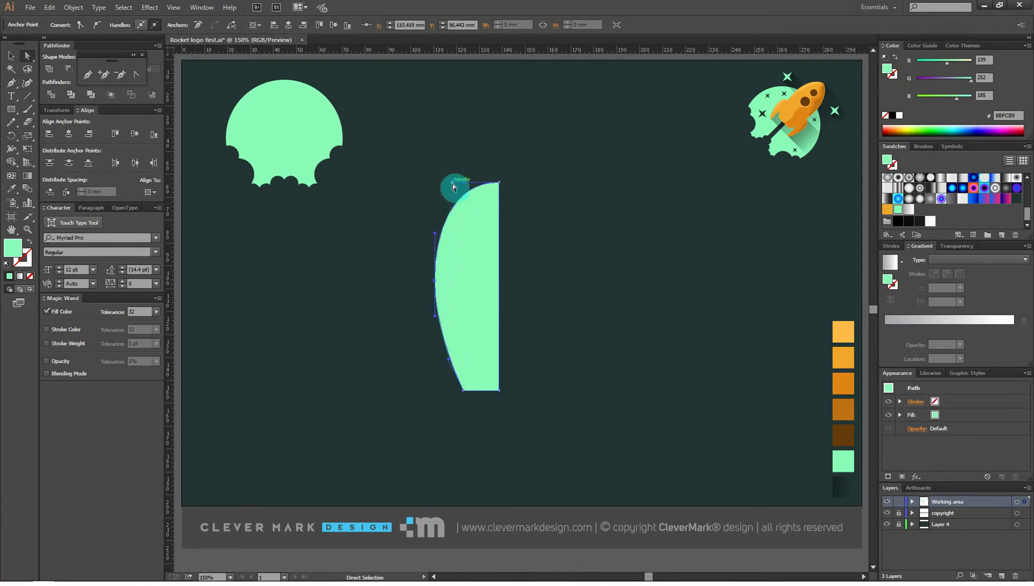
drag(455, 189, 459, 198)
click(440, 200)
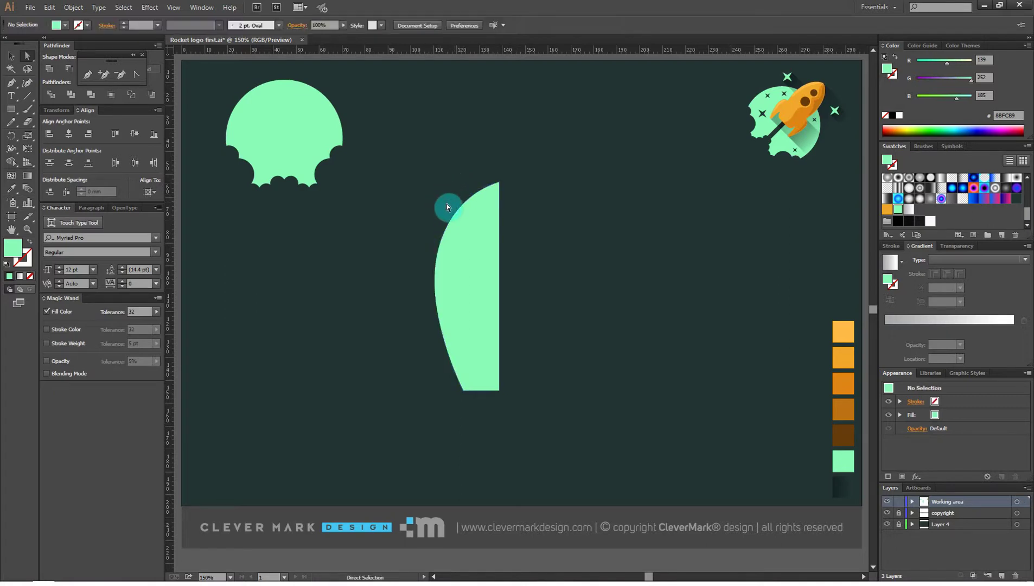
Step: Reflect a copy of the half body across the vertical axis and place it against the original's straight edge
click(14, 56)
click(375, 241)
right_click(469, 270)
mouse_move(519, 420)
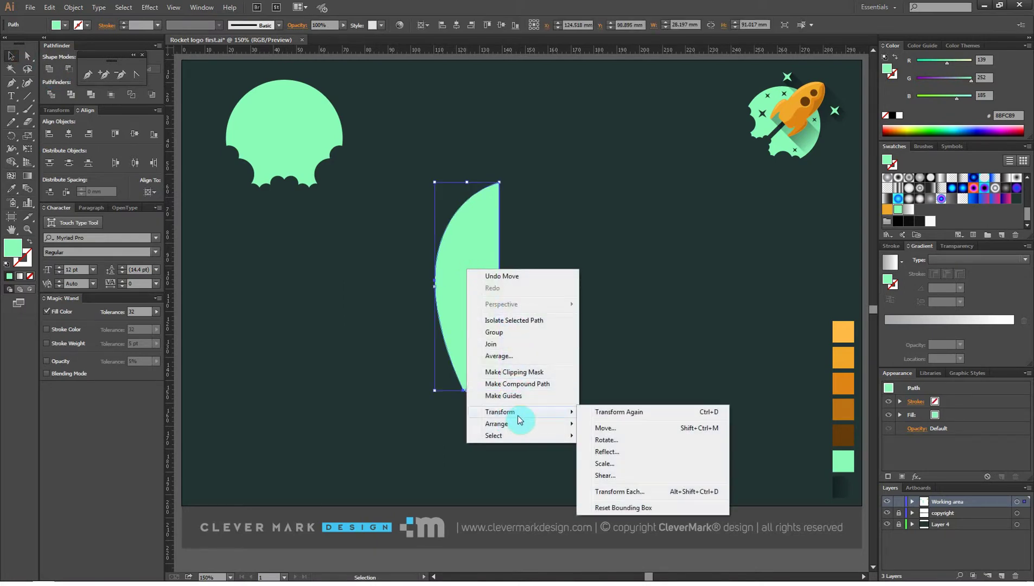
click(615, 454)
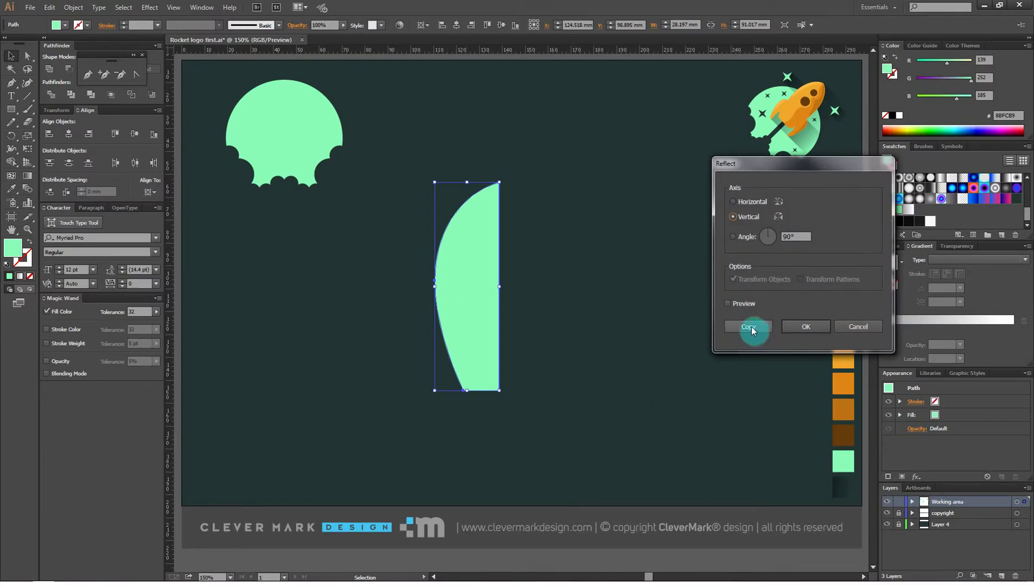
click(753, 328)
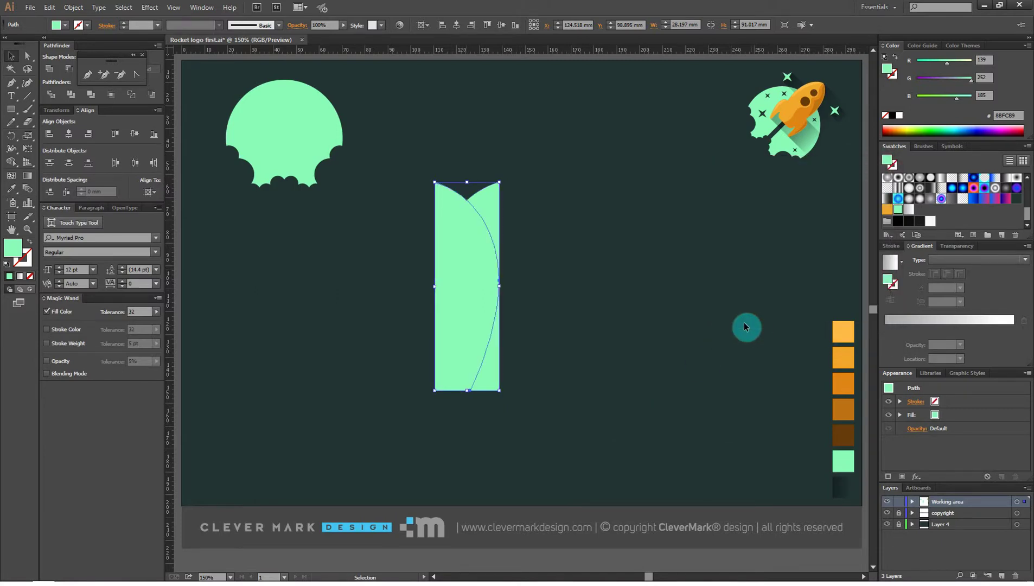
drag(440, 206, 505, 206)
Step: Narrow both body halves together horizontally to form a slimmer rocket body
click(559, 168)
drag(560, 167, 421, 332)
drag(438, 286, 446, 289)
click(612, 300)
click(484, 263)
shift+click(520, 256)
click(392, 321)
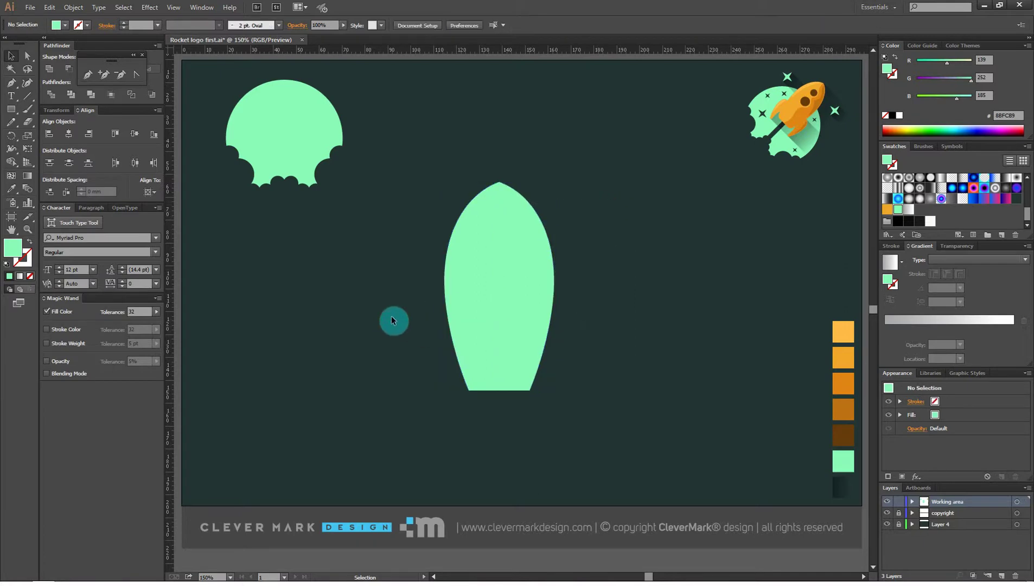
Step: Draw a closed curved fin with the Pen tool, overlapping the rocket body's lower-left edge and tapering to a point below the base
click(87, 77)
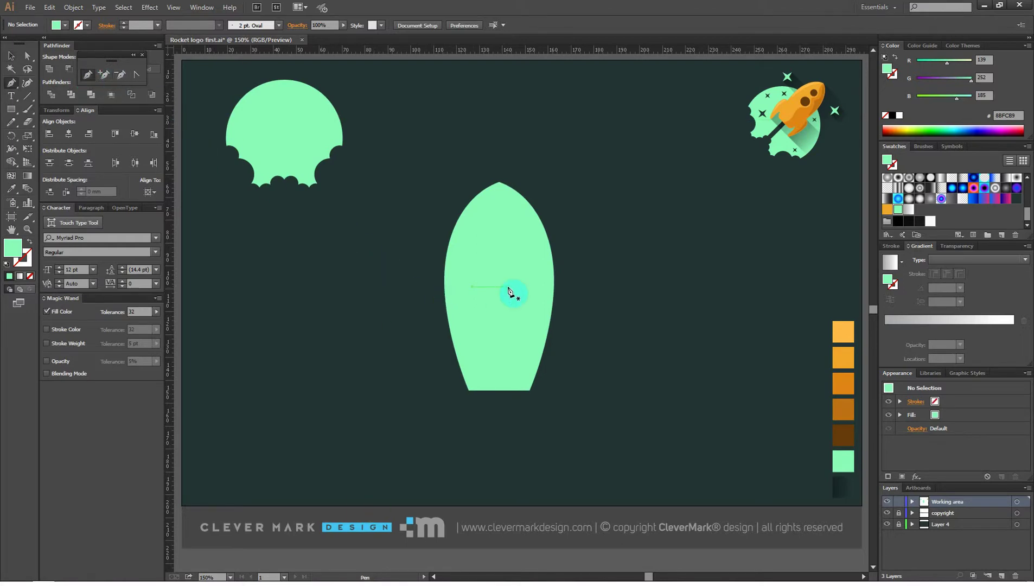
click(463, 341)
drag(433, 333, 421, 342)
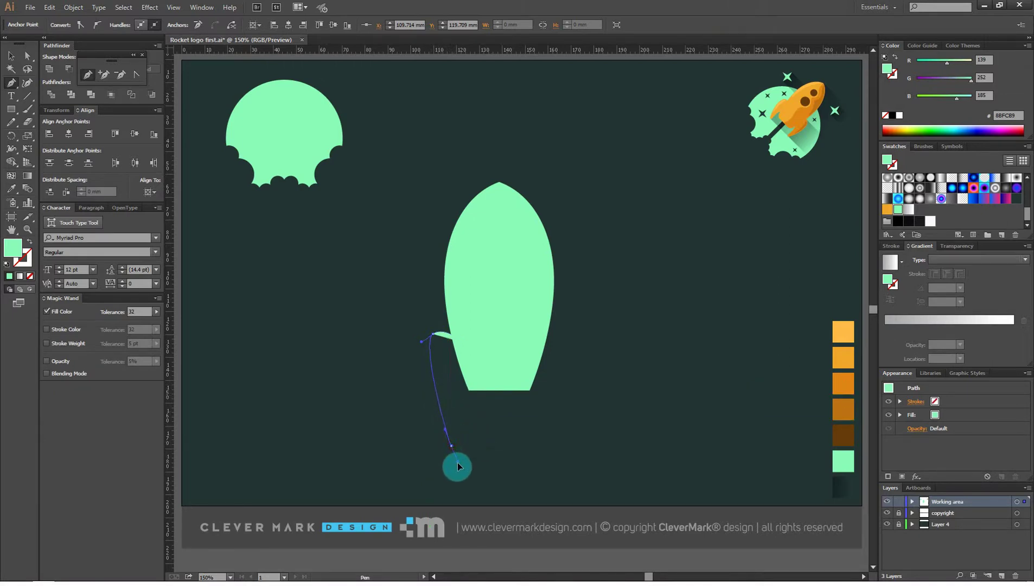
click(452, 445)
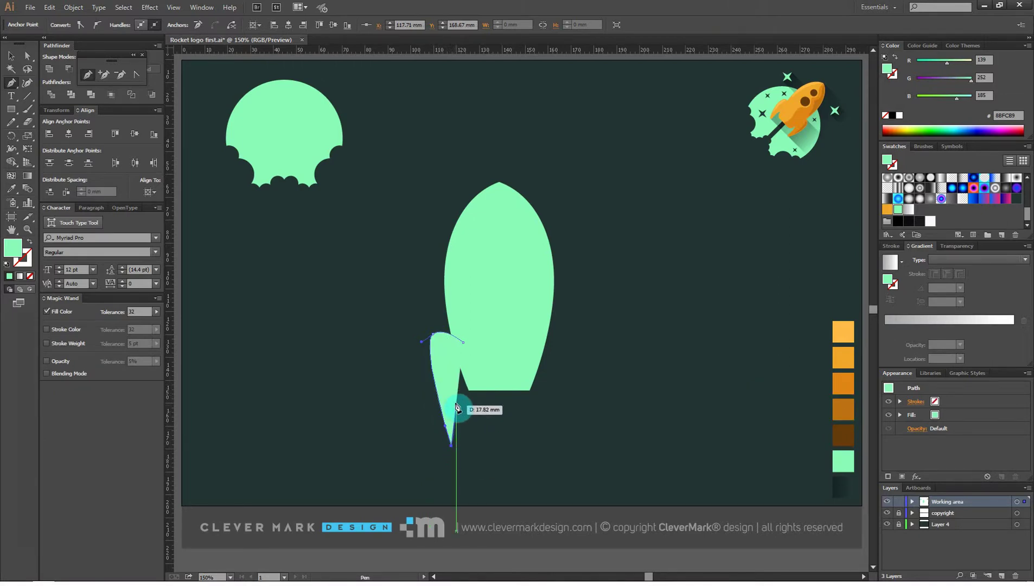
click(454, 385)
drag(450, 372, 487, 378)
click(477, 377)
drag(463, 343, 465, 346)
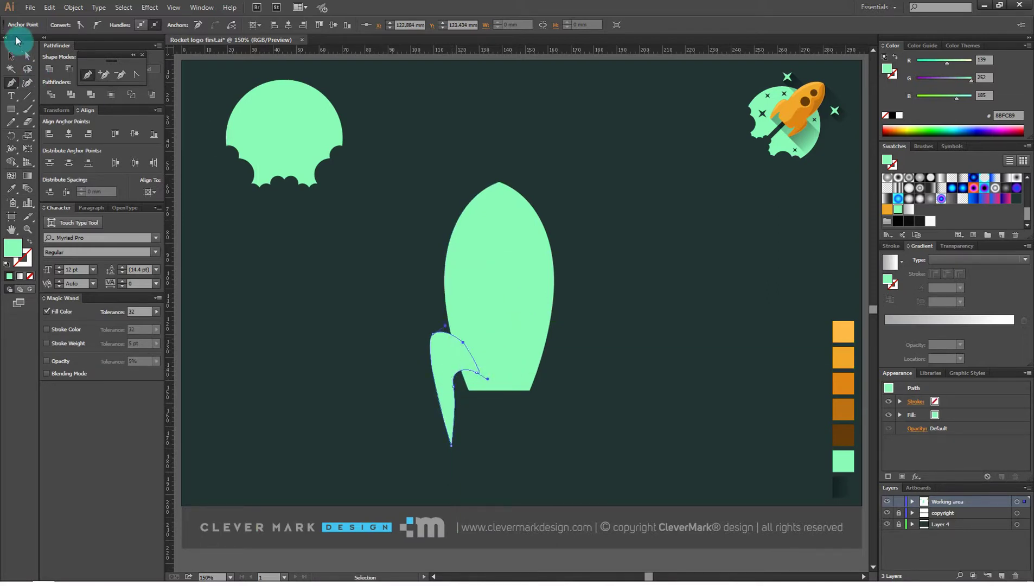
Step: Adjust the fin's anchor points, shifting its lower tip slightly toward the body and raising its upper inner point
click(27, 55)
drag(450, 455, 463, 332)
key(ctrl+z)
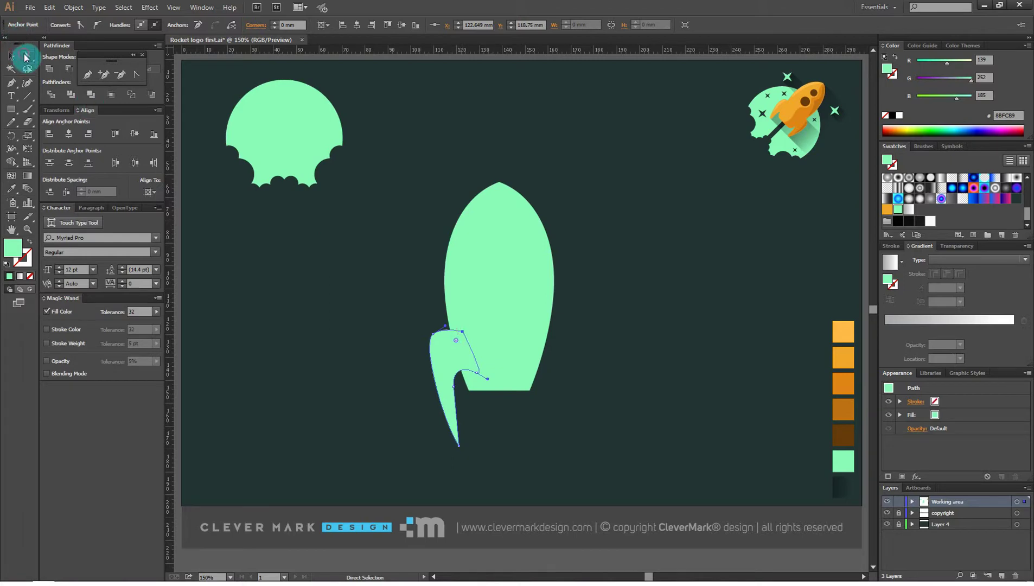
click(264, 323)
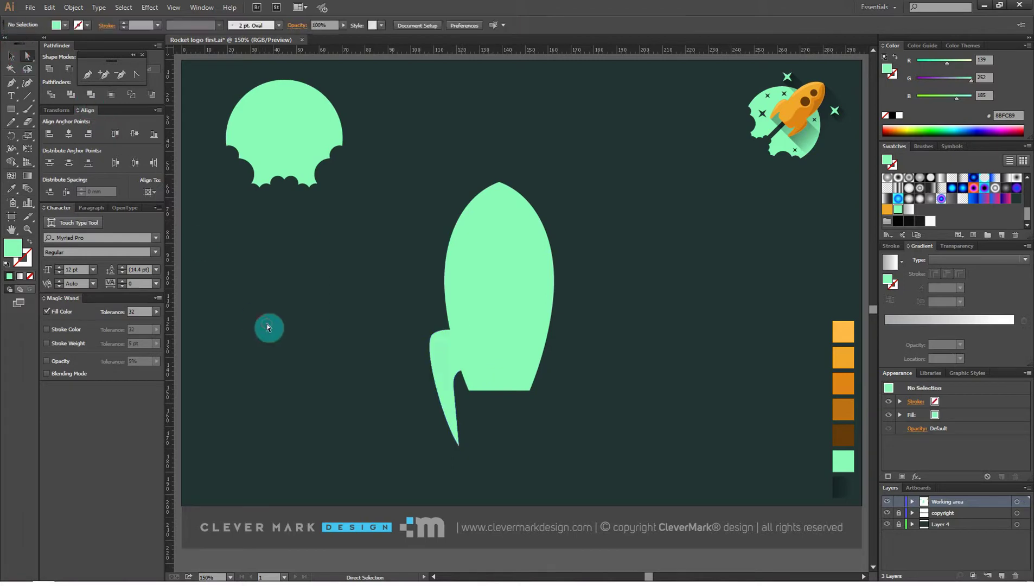
Step: Round the fin's lower tip with a corner radius of about 1.84 mm
click(459, 448)
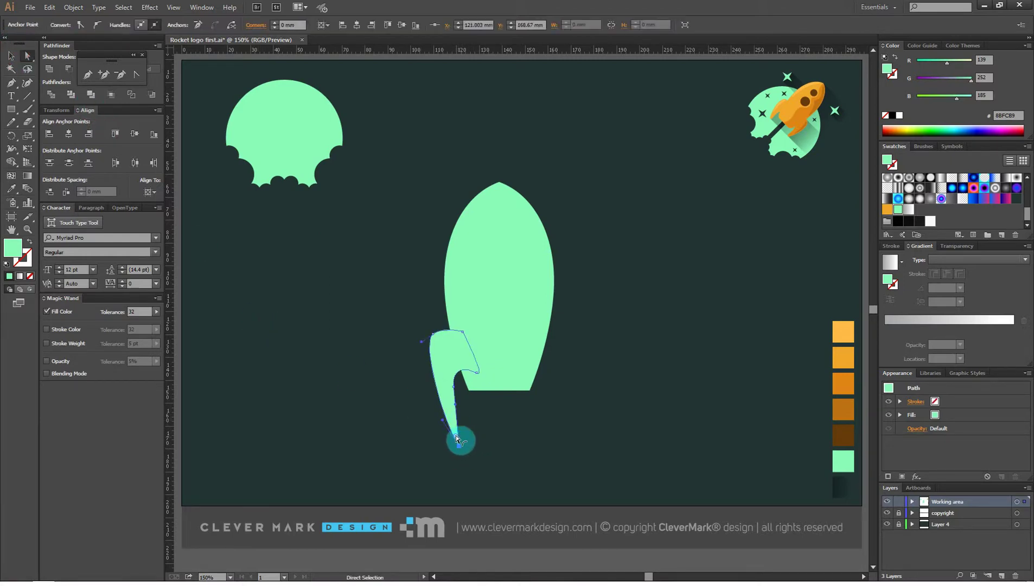
drag(456, 435, 452, 424)
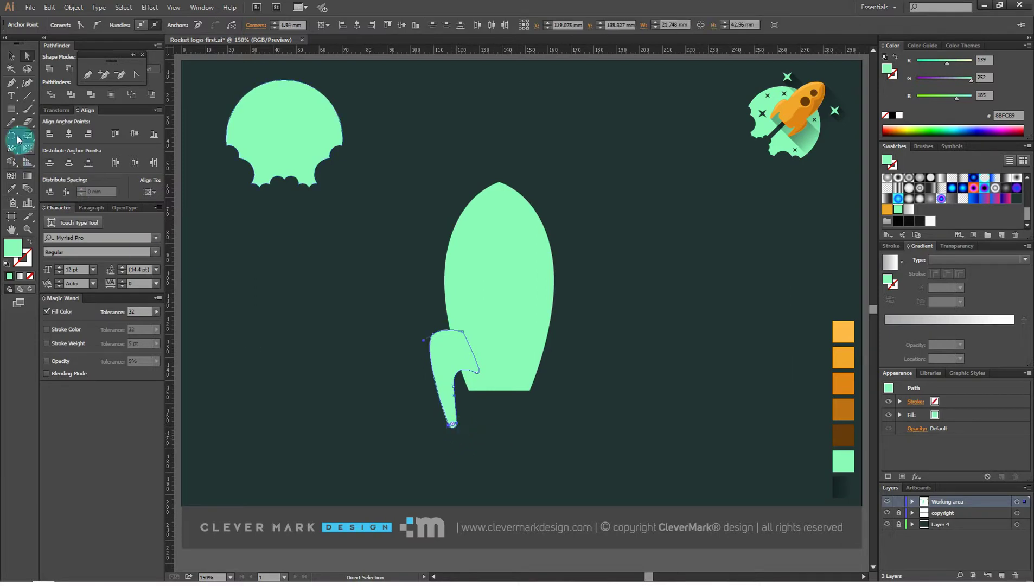
click(18, 61)
click(373, 328)
click(441, 376)
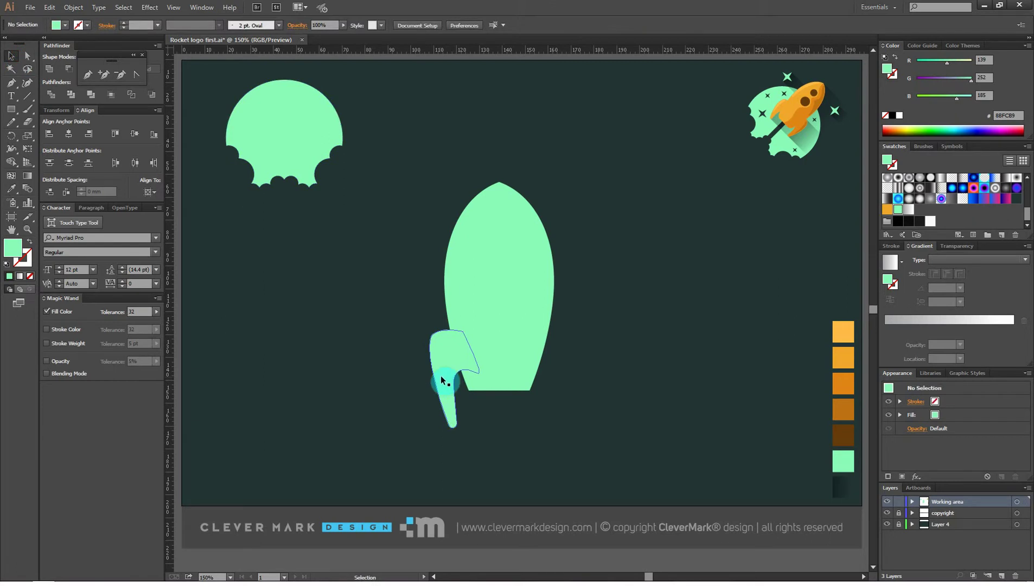
Step: Lengthen the curve handle at the fin's upper-left point to make its outer shoulder fuller
click(27, 55)
click(433, 340)
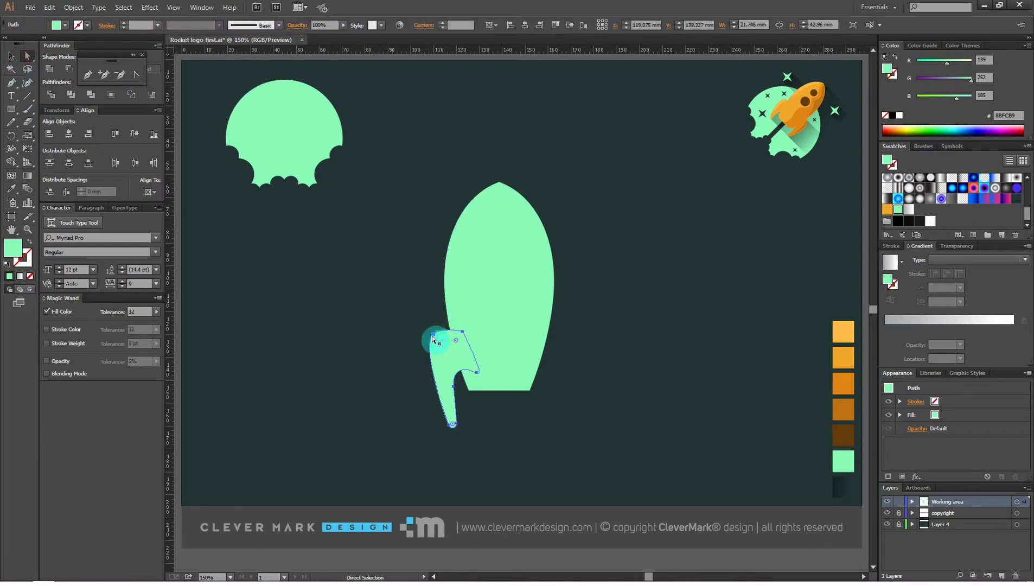
drag(423, 341, 418, 347)
click(391, 372)
Step: Scale the fin down to about 21 by 37 mm and position it against the rocket body's lower-left edge
click(11, 54)
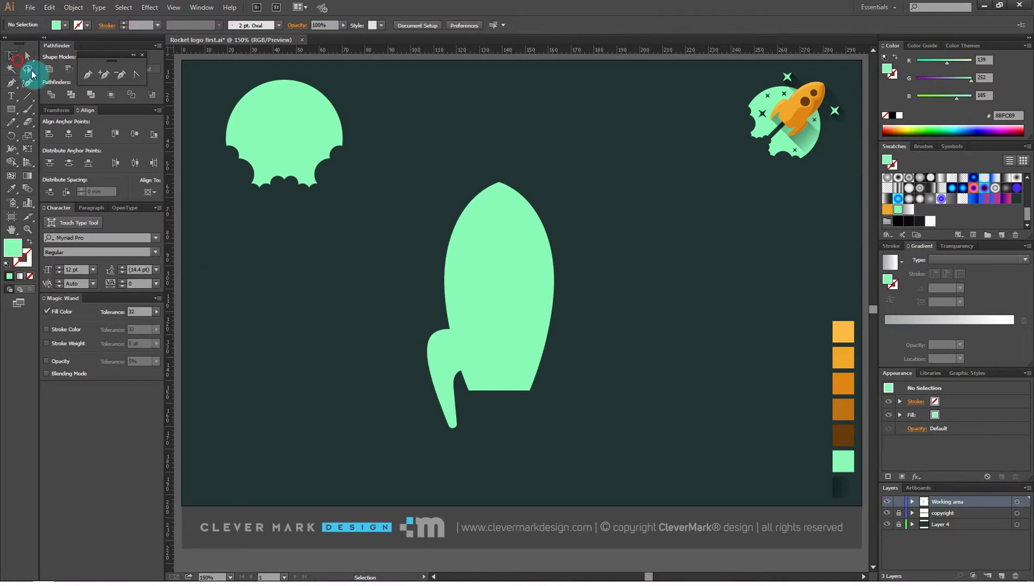
click(438, 358)
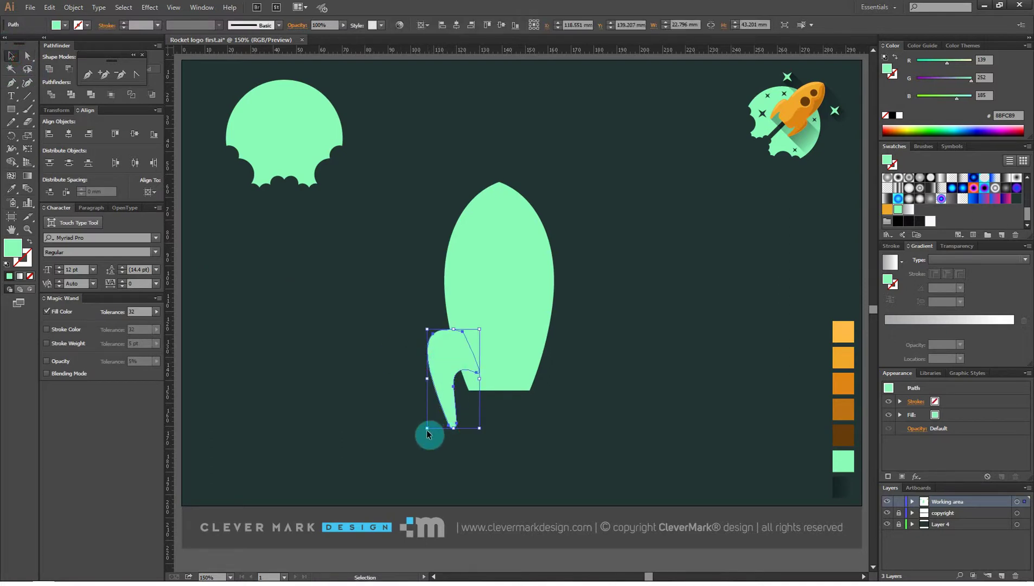
drag(427, 430, 434, 415)
drag(450, 367, 453, 377)
click(403, 388)
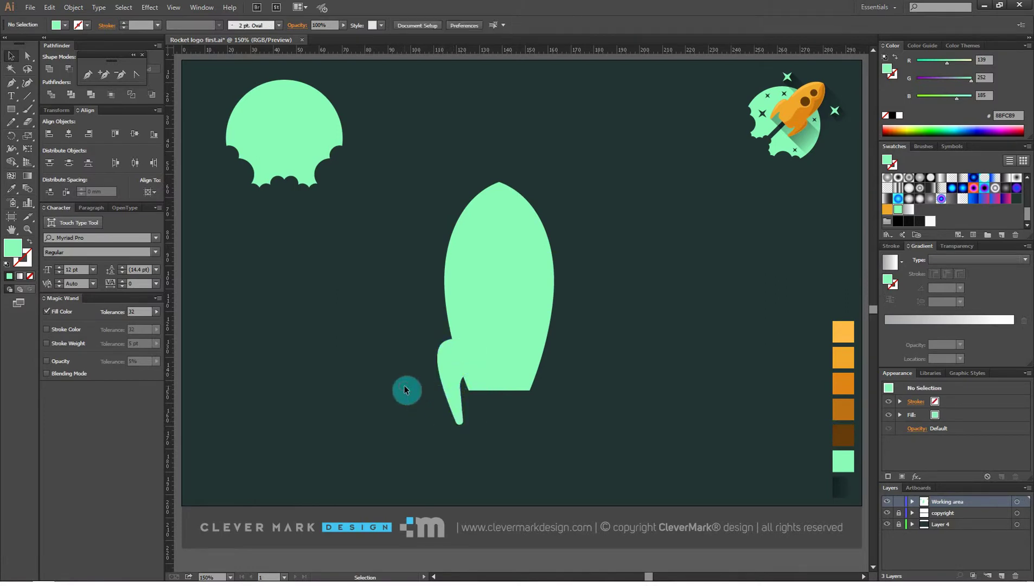
click(441, 388)
drag(438, 385, 436, 384)
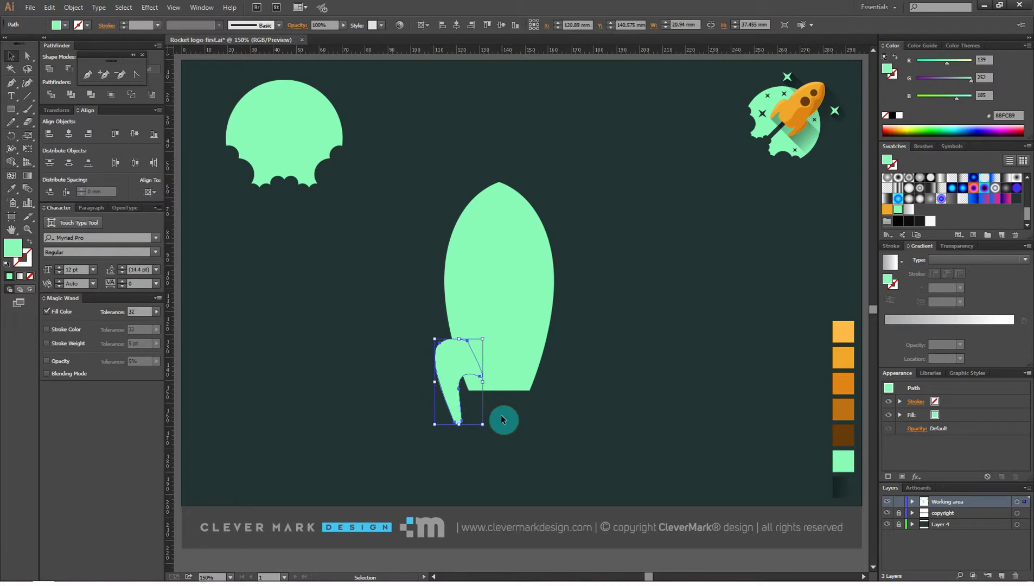
Step: Create a copy of the fin reflected across the vertical axis and place it against the rocket body's lower-right edge
right_click(462, 374)
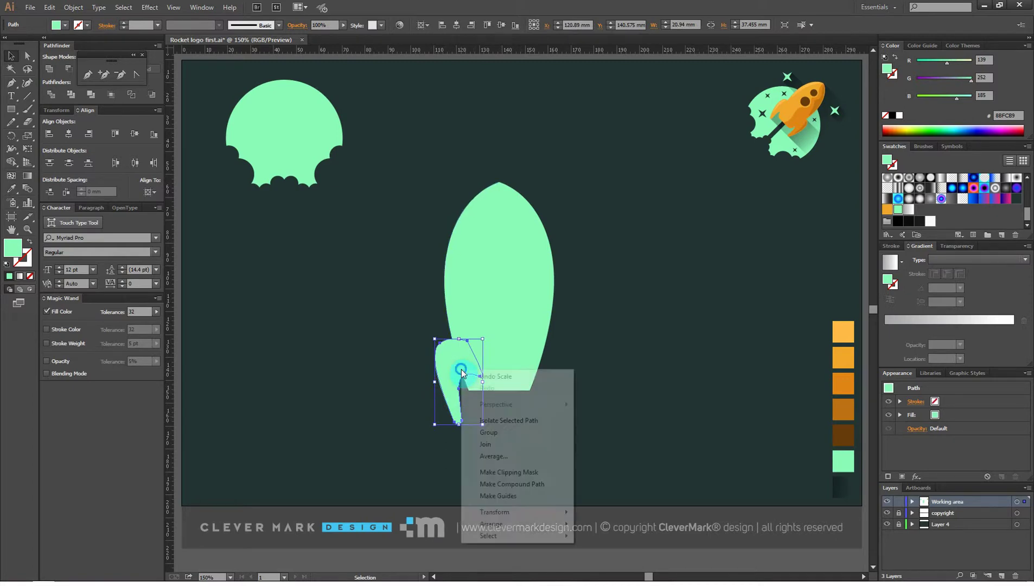
mouse_move(510, 519)
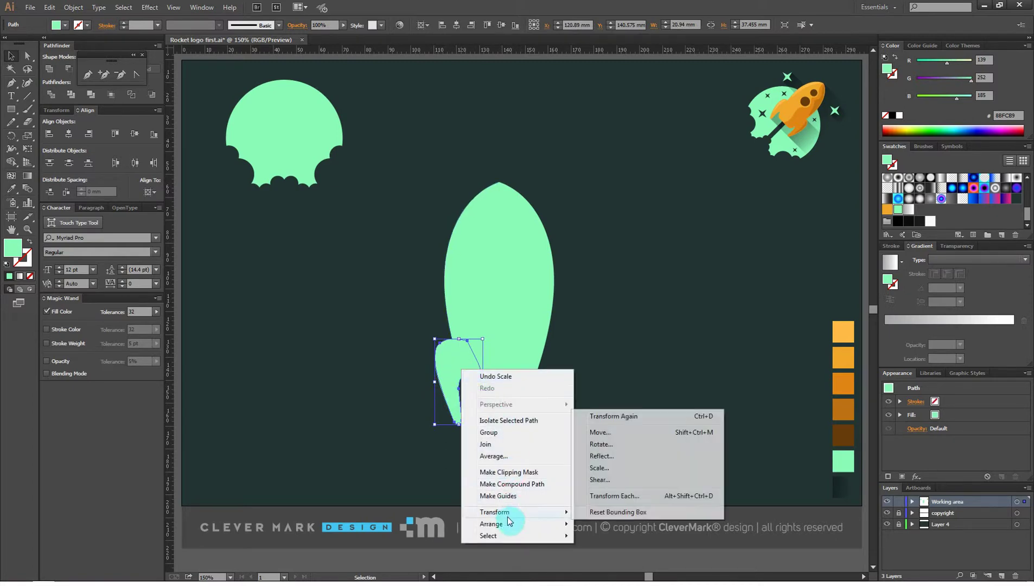
click(617, 460)
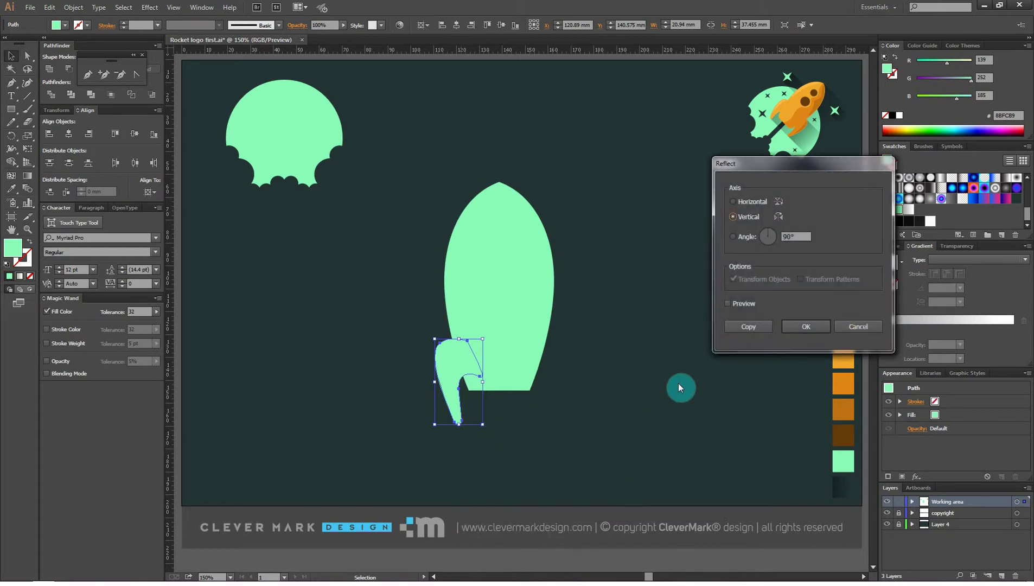
click(753, 328)
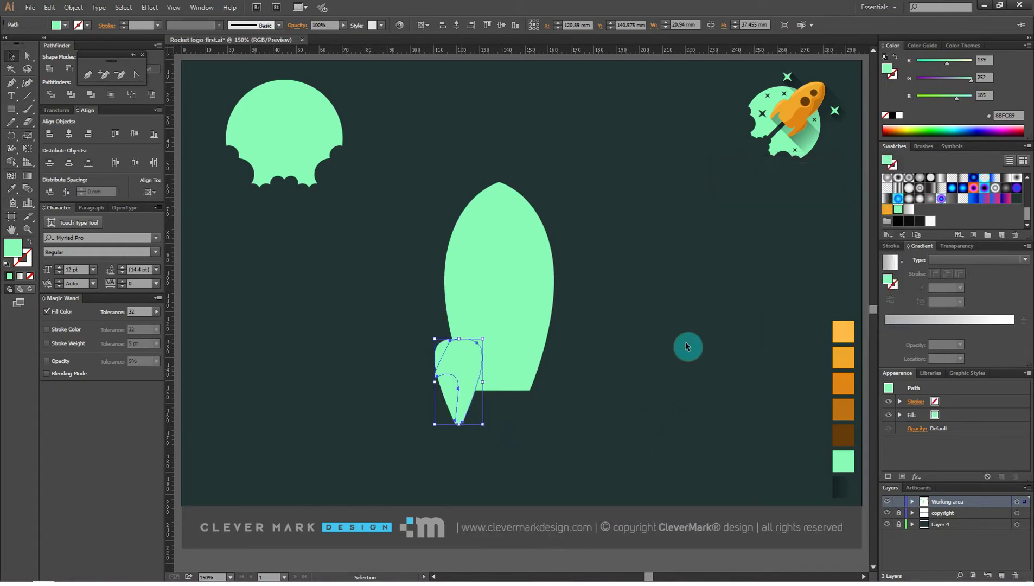
drag(459, 374, 558, 362)
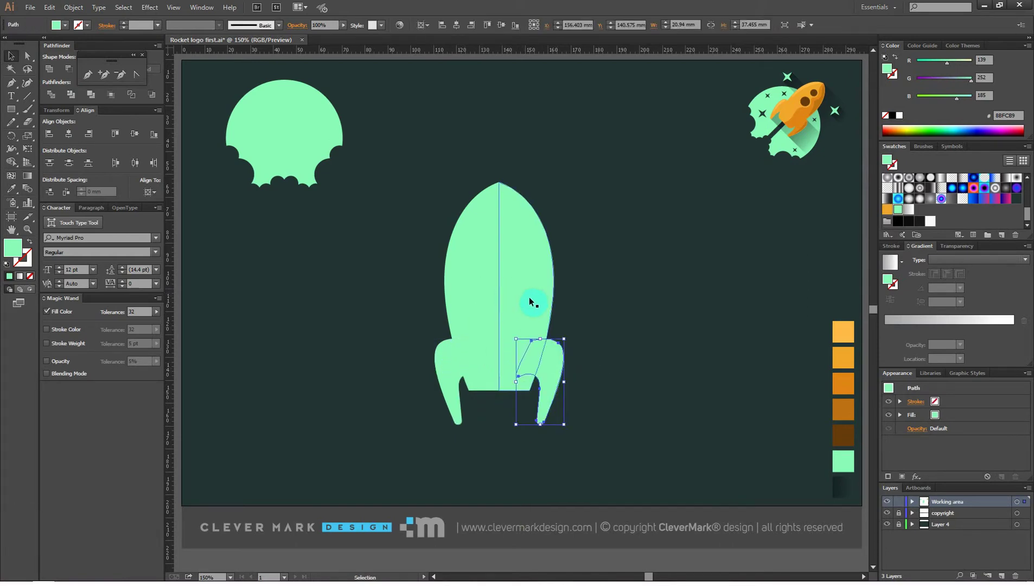
Step: Group the left and right fins together
shift+click(448, 369)
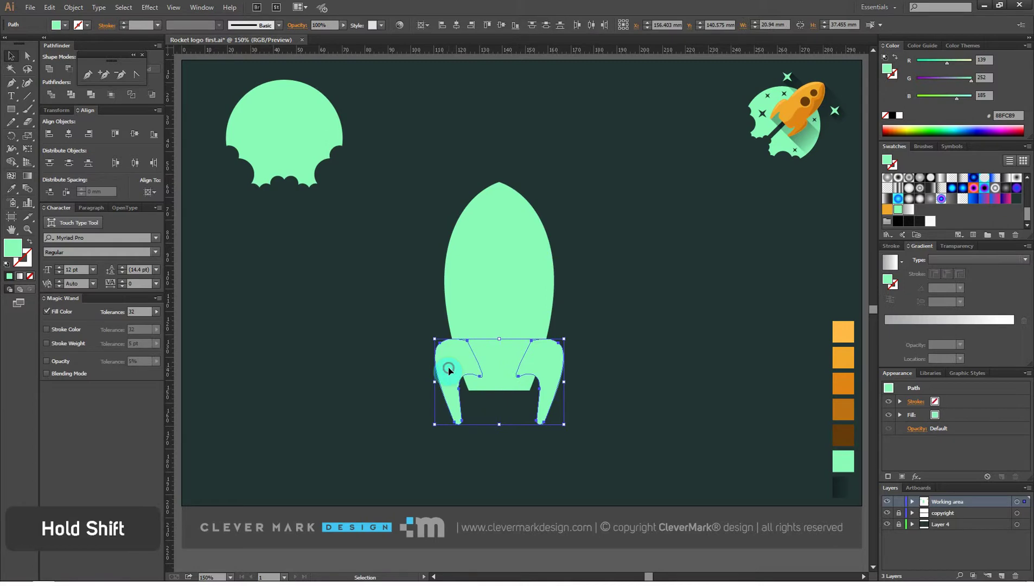
right_click(449, 369)
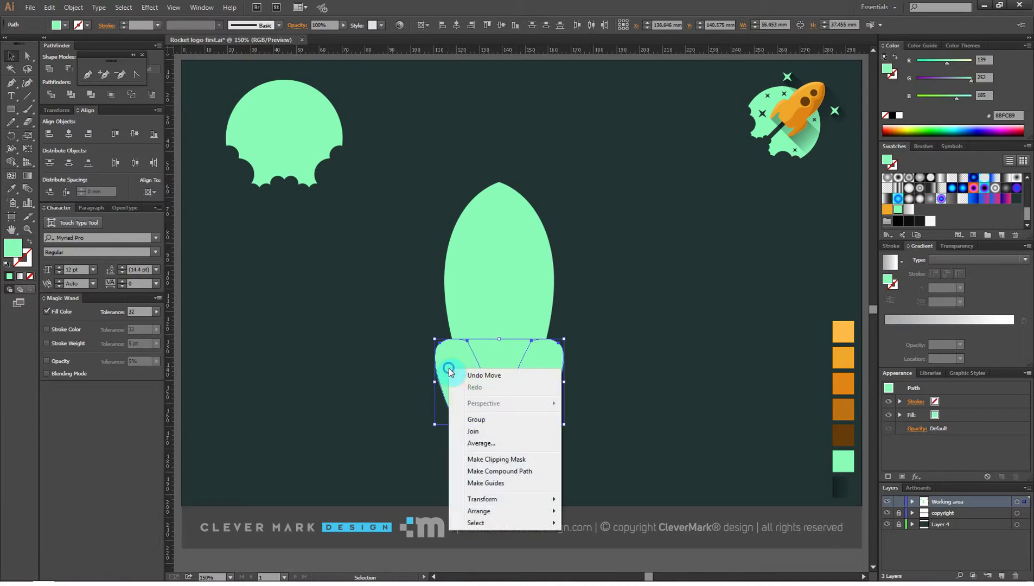
click(477, 419)
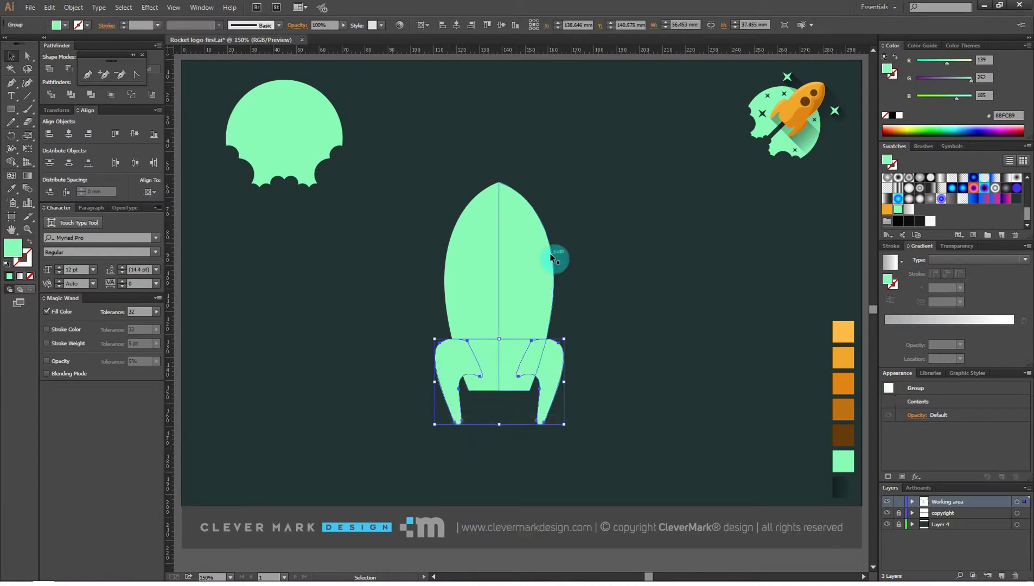
Step: Unite the rocket body's two halves into one shape and centre the fin group horizontally on the body
click(451, 239)
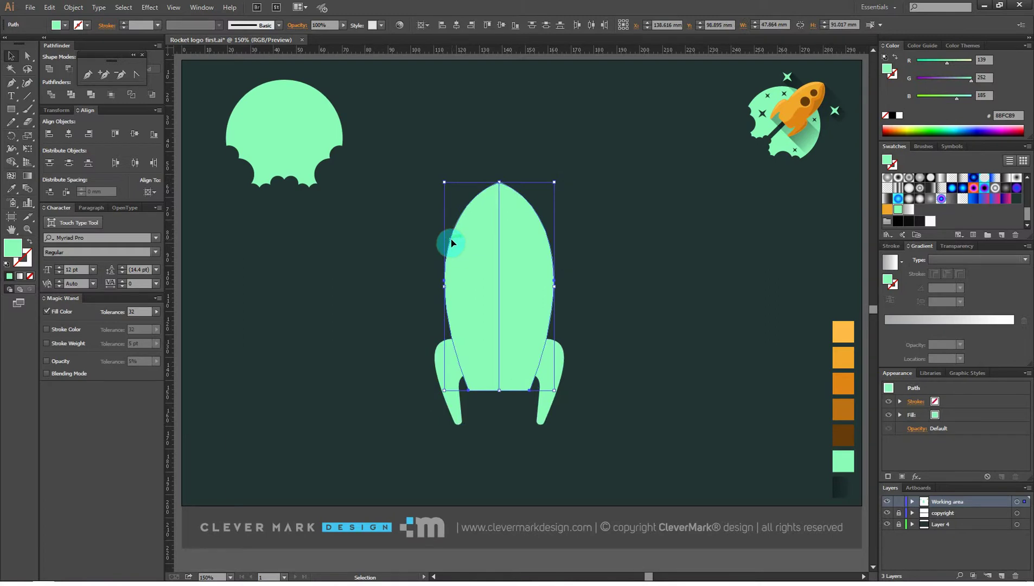
click(48, 71)
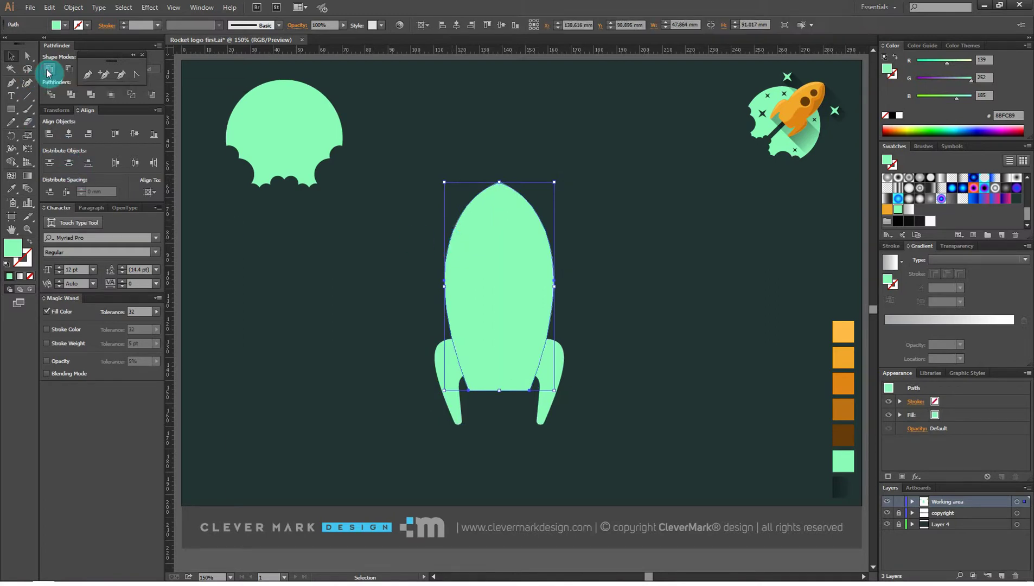
shift+click(557, 372)
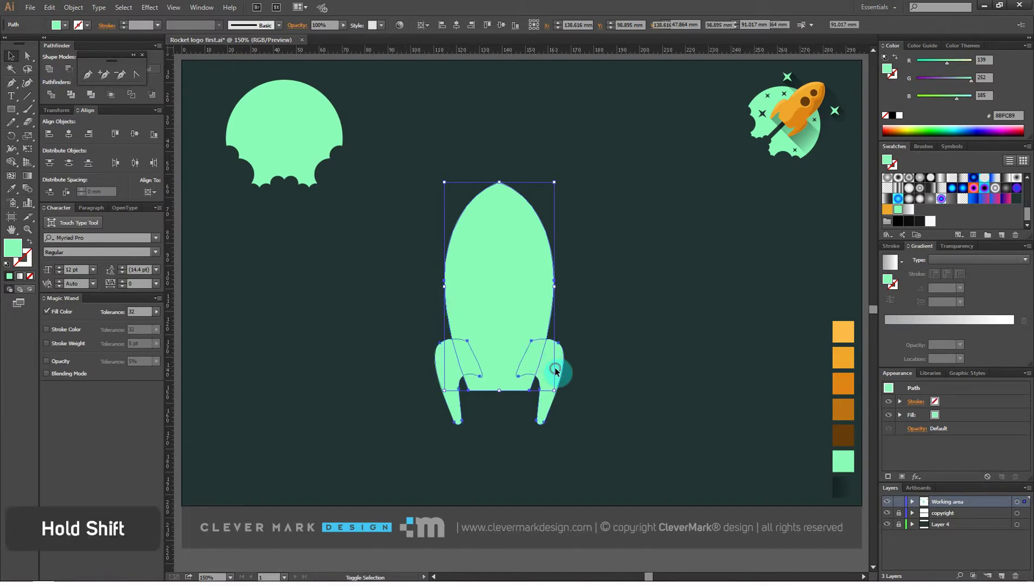
click(512, 251)
click(66, 136)
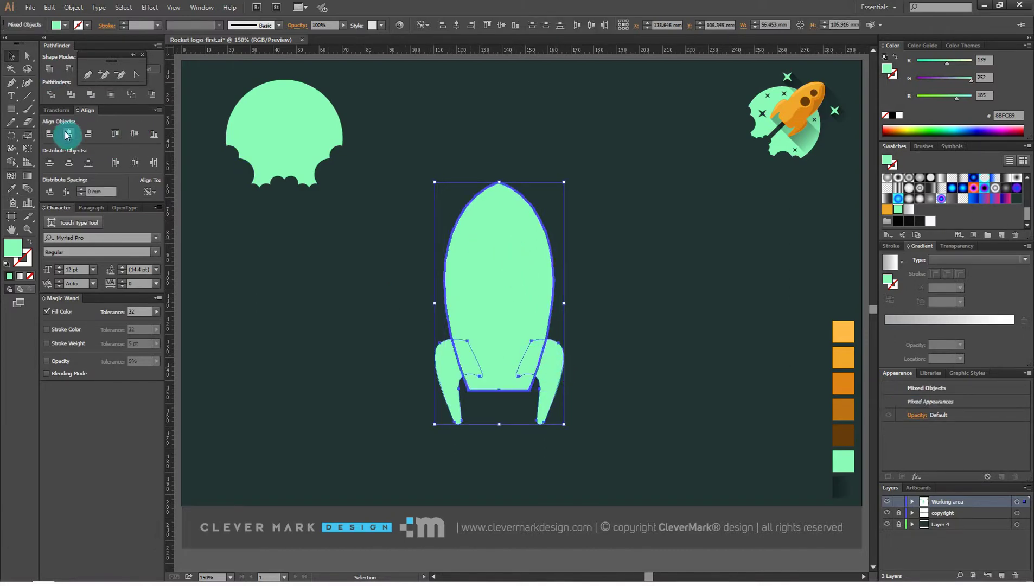
click(68, 136)
click(308, 310)
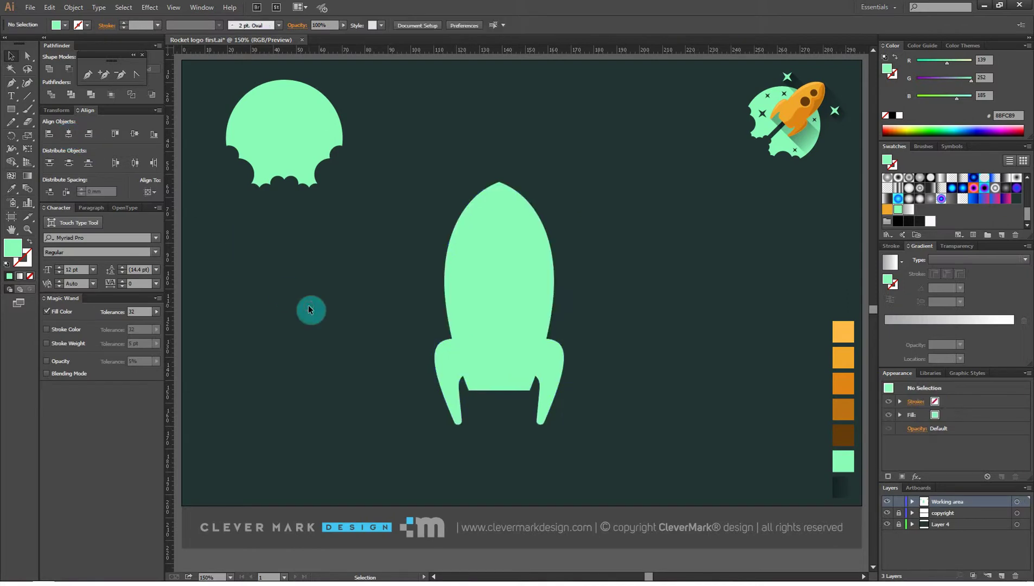
Step: Round both lower corners of the rocket body equally
drag(336, 270, 379, 320)
click(468, 270)
click(17, 69)
click(28, 55)
drag(486, 403, 469, 390)
shift+click(531, 392)
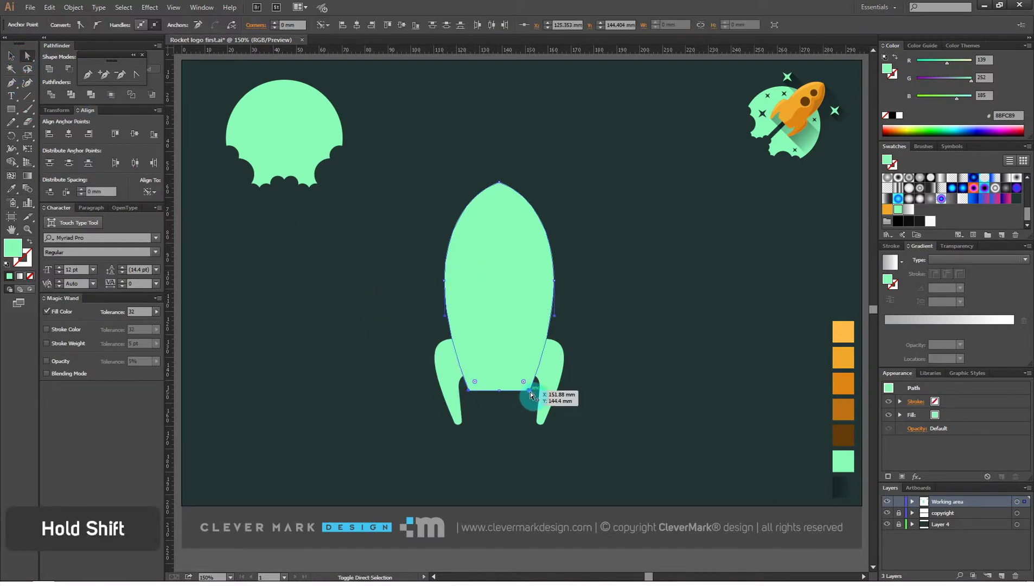
click(519, 375)
click(11, 56)
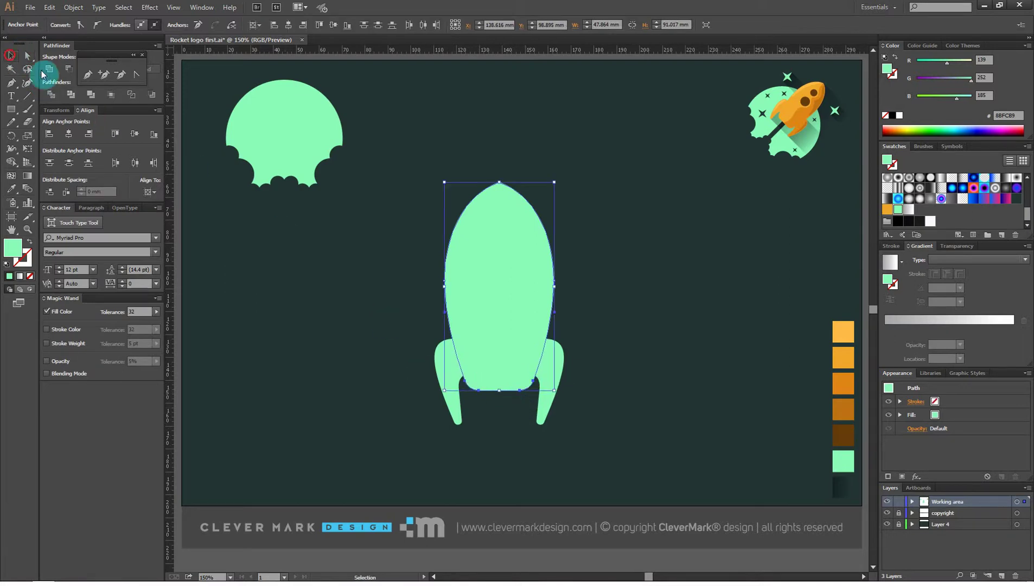
click(310, 263)
Step: Raise the grouped fins by about 3 mm and unite them with the rocket body into a single shape
drag(441, 367, 443, 373)
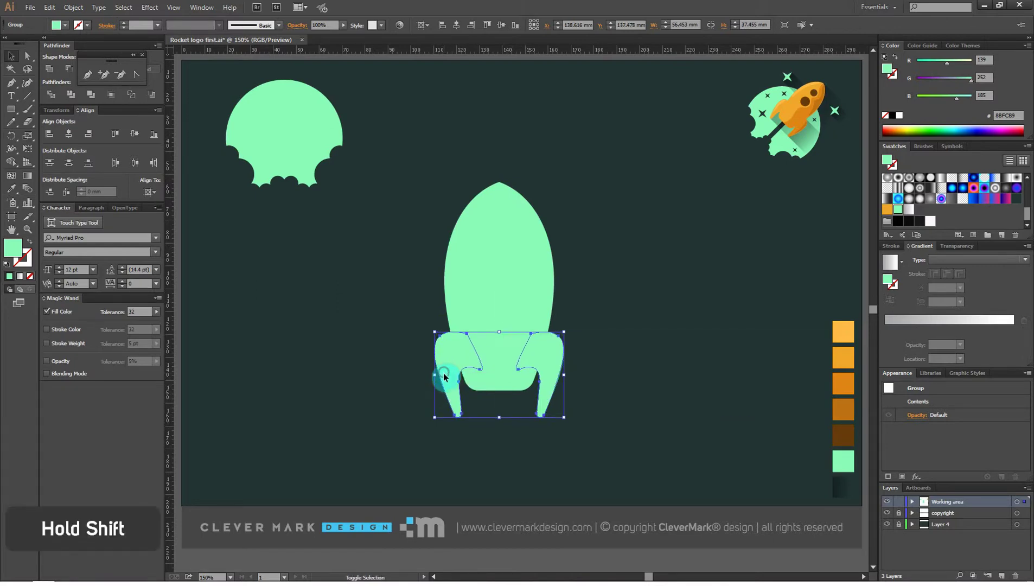
click(622, 305)
drag(512, 330, 411, 444)
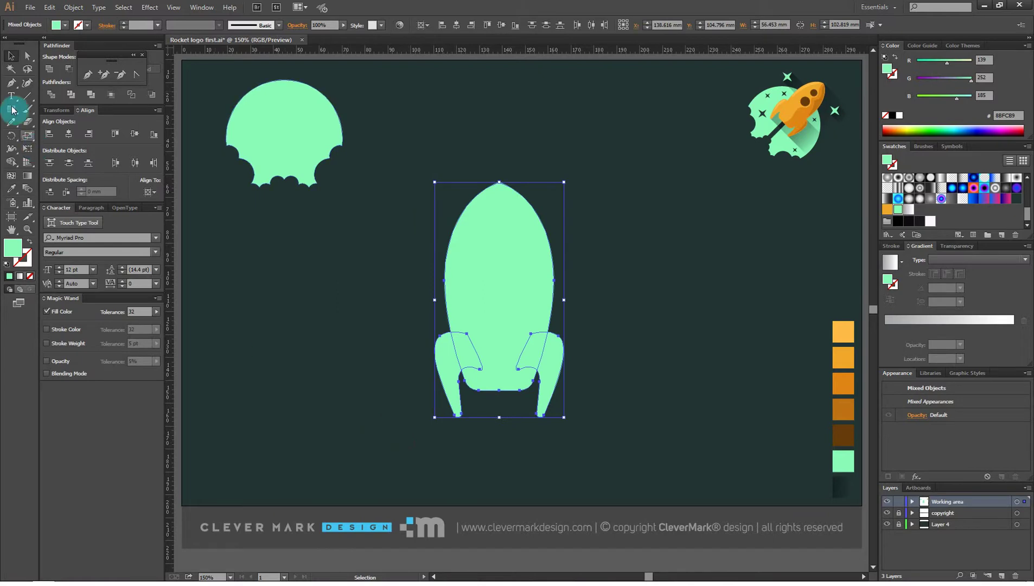
click(50, 69)
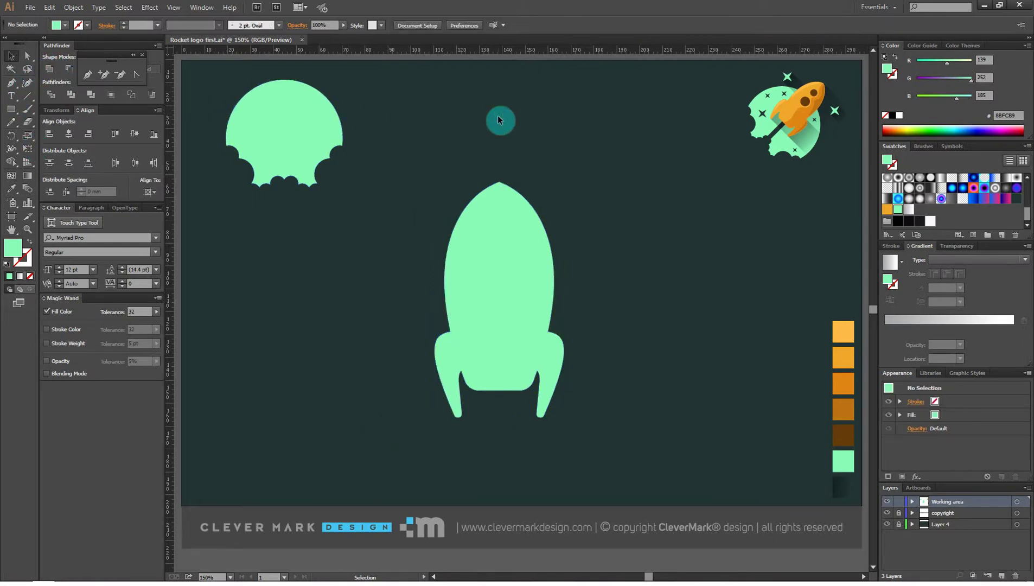
click(474, 263)
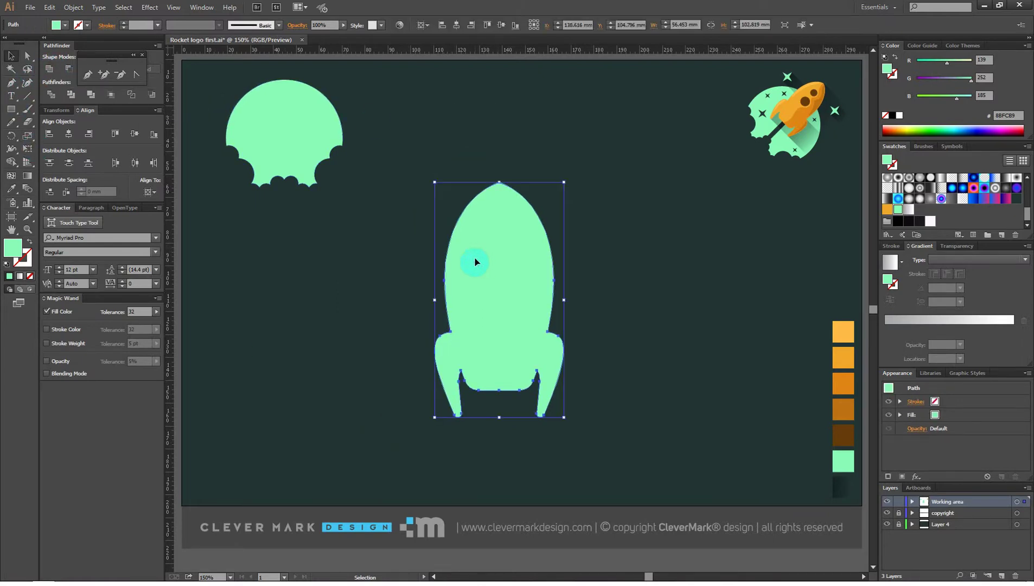
click(623, 210)
click(203, 104)
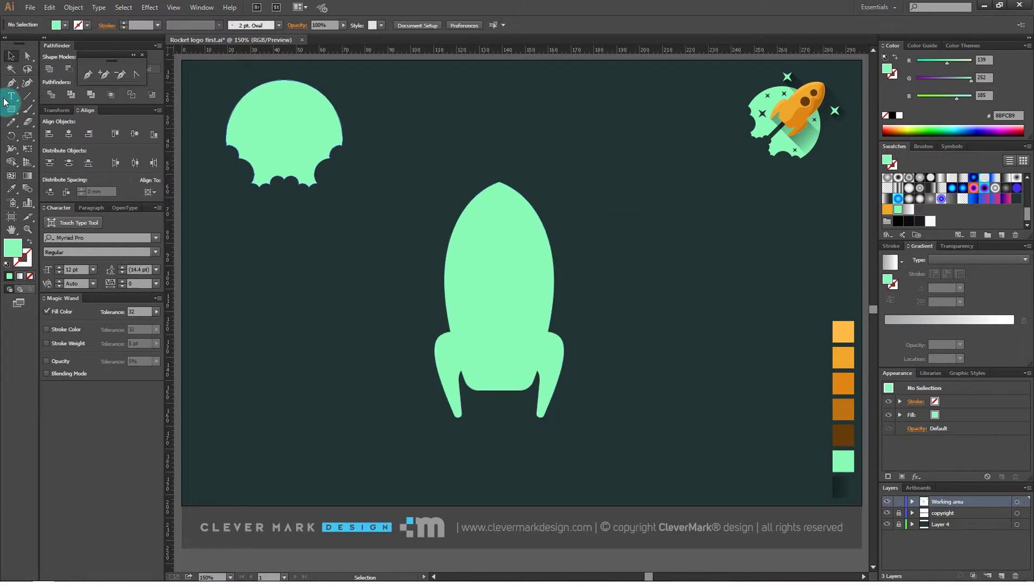
Step: Draw two vertically stacked circles, the lower one larger at about 18 mm wide, and fill both with the palette's dark brown
drag(11, 109, 84, 134)
drag(326, 243, 348, 270)
click(12, 57)
drag(362, 233, 293, 333)
click(12, 189)
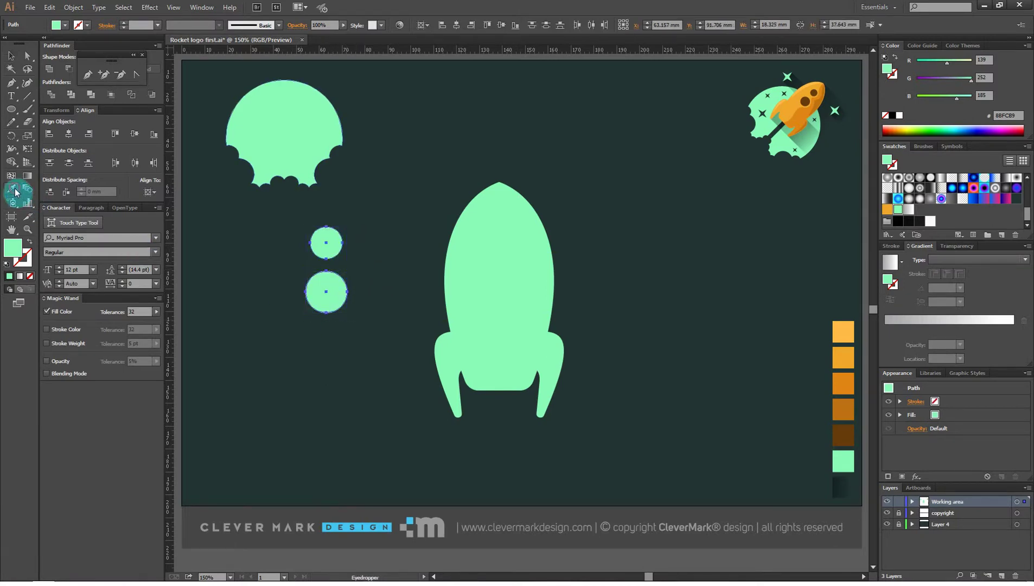
click(850, 432)
click(11, 55)
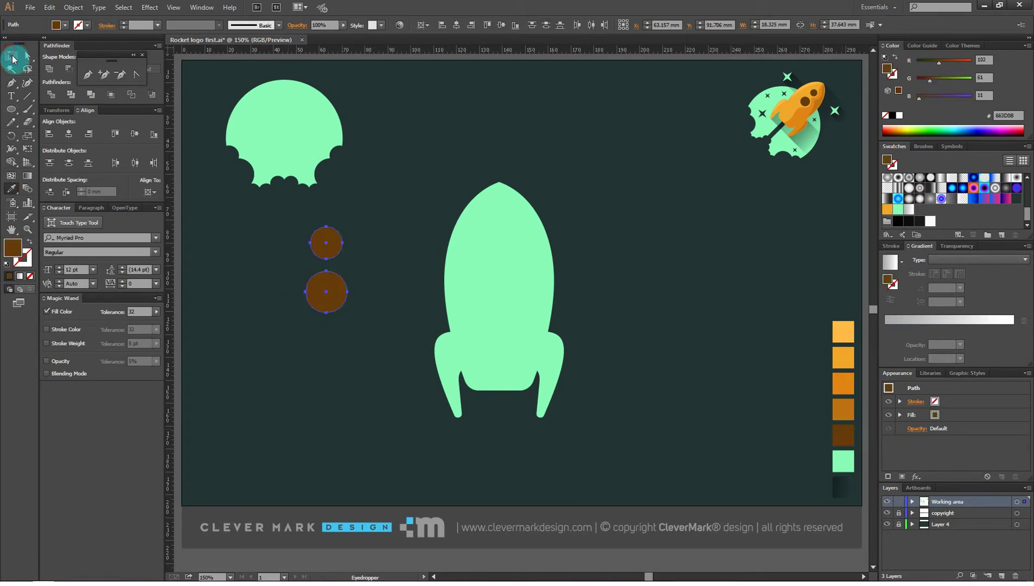
Step: Place the two brown circles on the upper centre line of the rocket as windows and scale them down slightly
drag(325, 247, 499, 236)
click(632, 182)
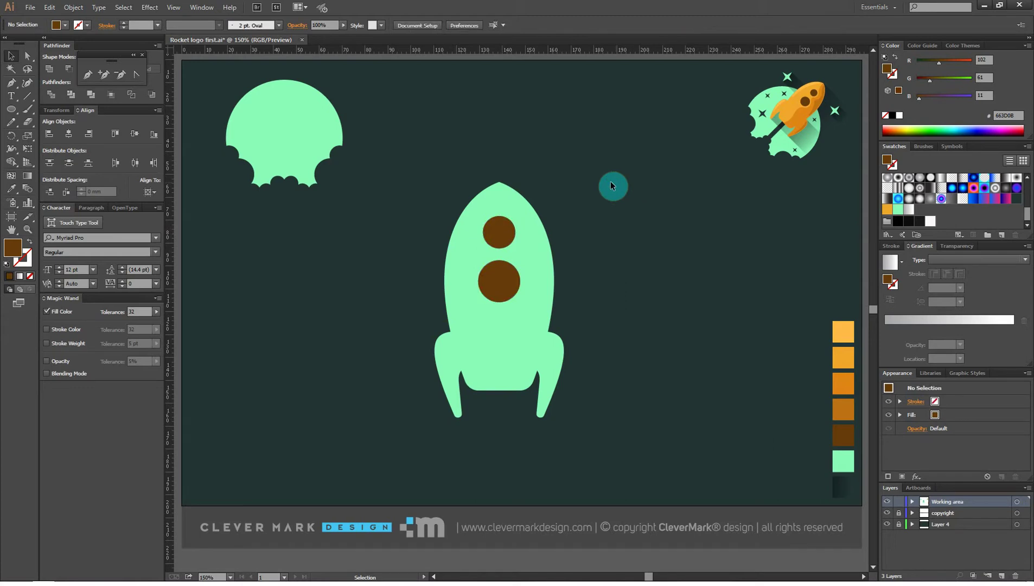
click(506, 228)
shift+click(500, 277)
drag(522, 218, 501, 229)
click(580, 189)
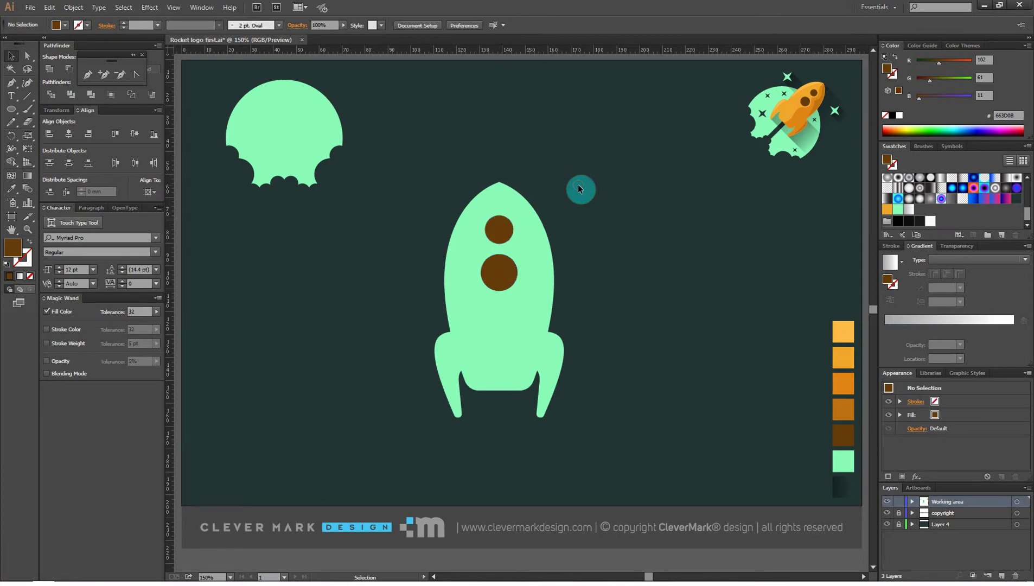
Step: Duplicate the rocket silhouette about 62 mm to the right, without the windows
click(532, 279)
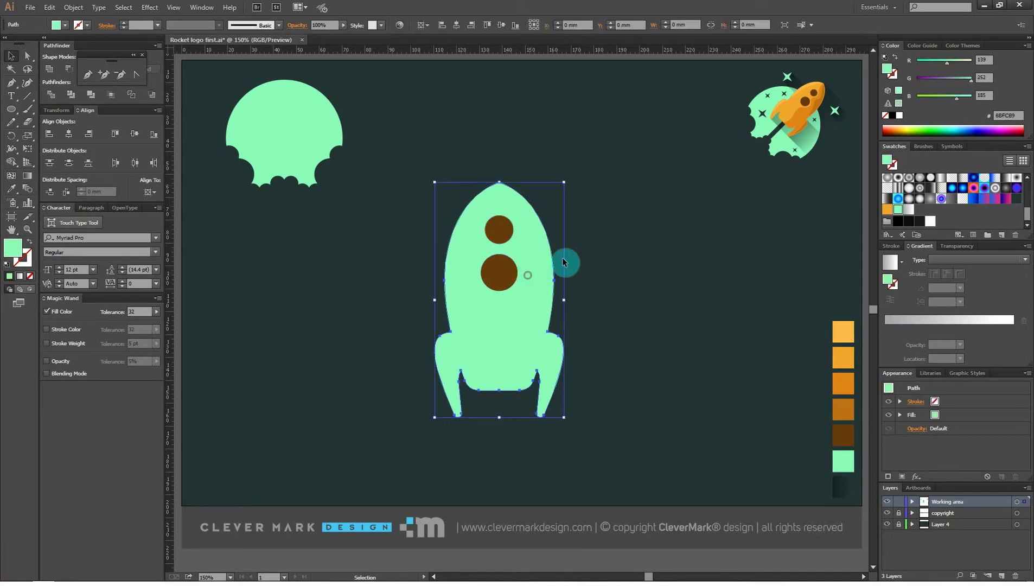
click(588, 243)
click(540, 230)
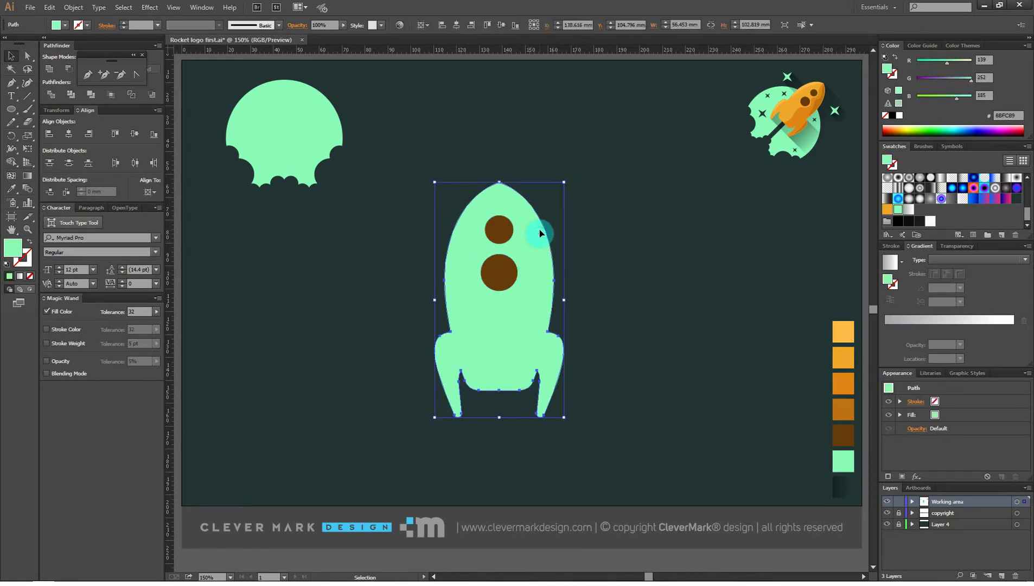
drag(541, 233, 688, 227)
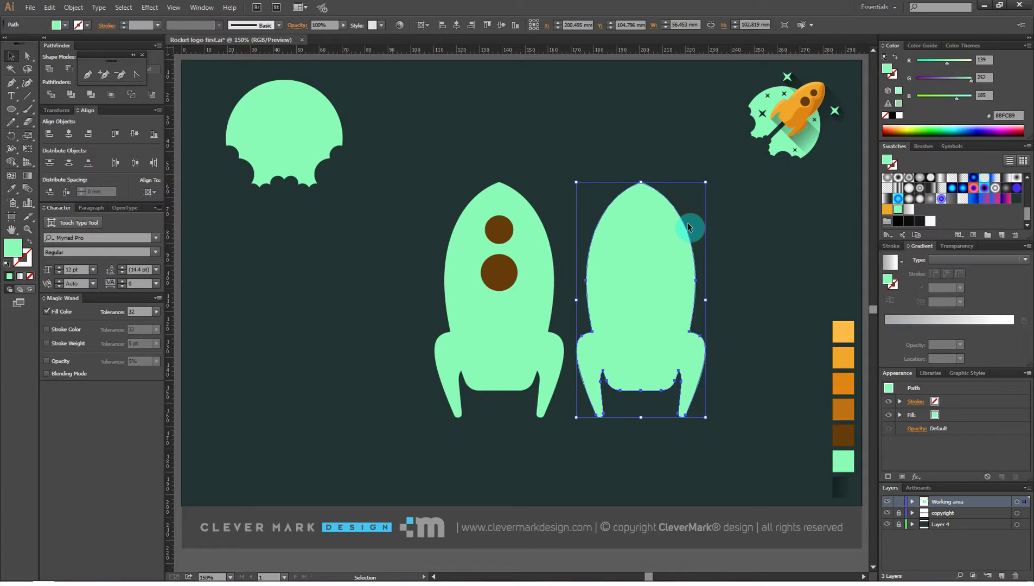
Step: Draw a rectangle about 38 by 125 mm covering the duplicate's left half, with its right edge on the centre line
drag(11, 109, 49, 108)
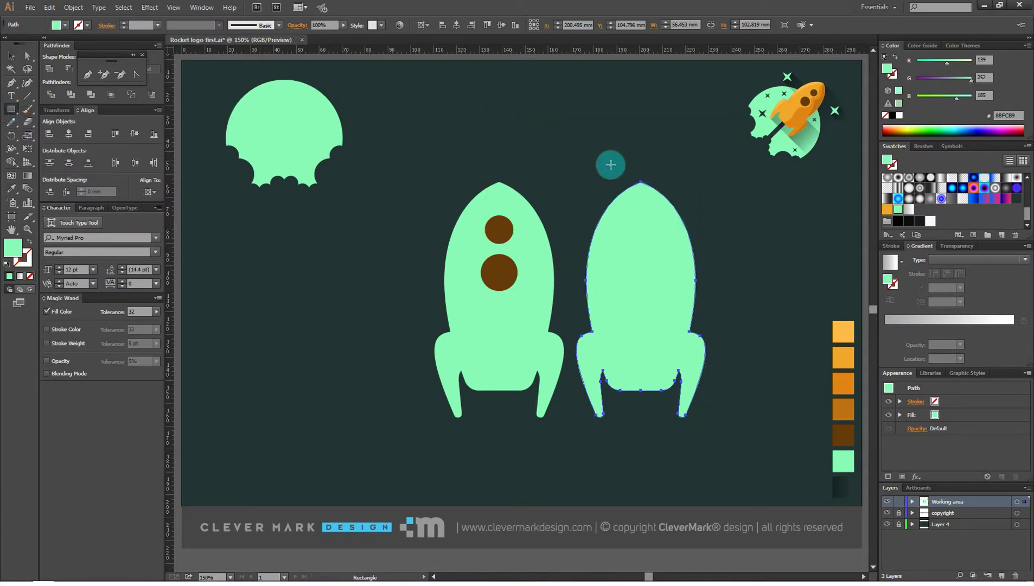
drag(639, 183, 554, 450)
click(21, 56)
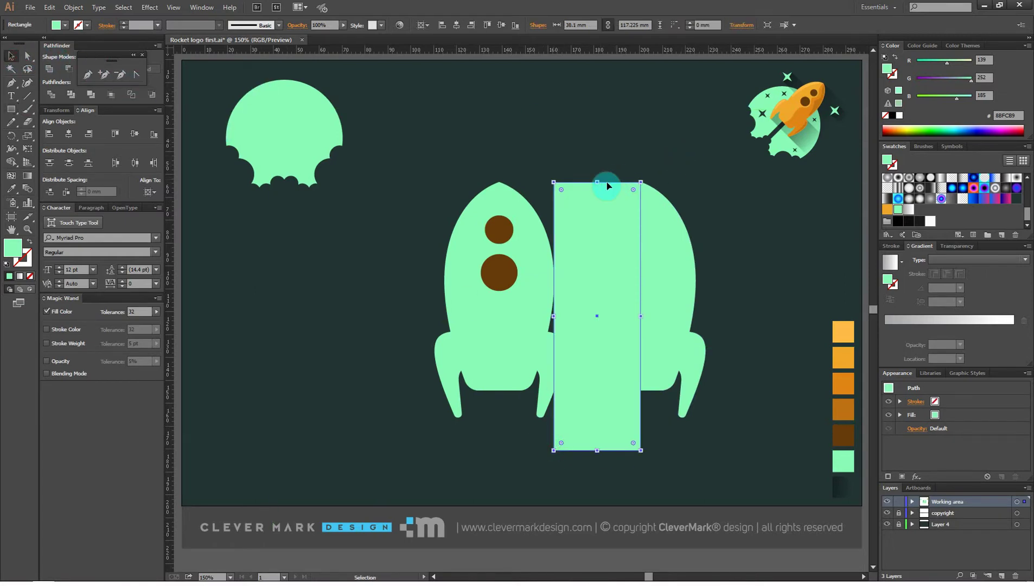
drag(598, 183, 597, 164)
Step: Trim the duplicate rocket with the rectangle, ungroup the result and delete the rectangle, keeping only the right half
shift+click(668, 228)
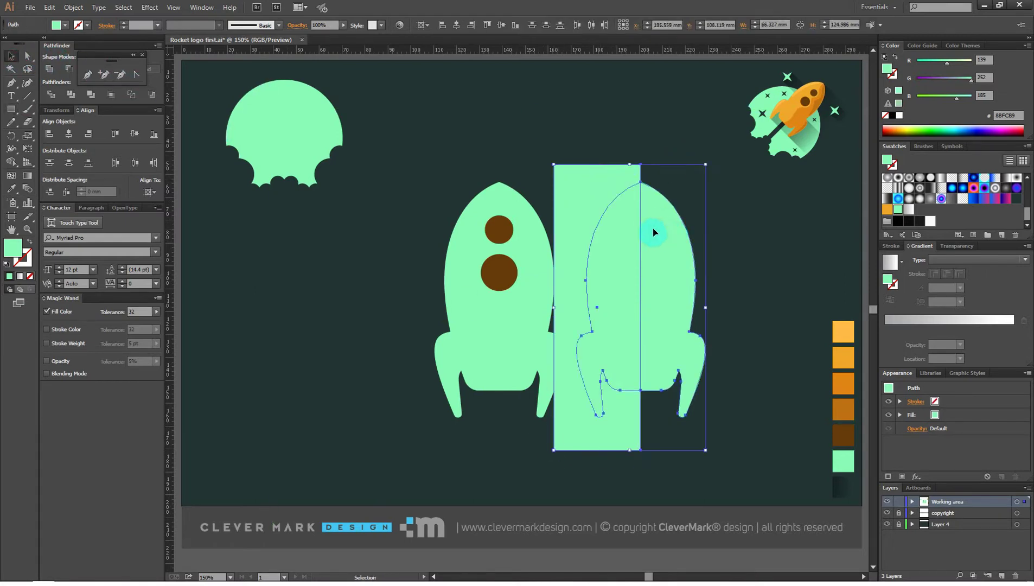
click(71, 96)
right_click(611, 225)
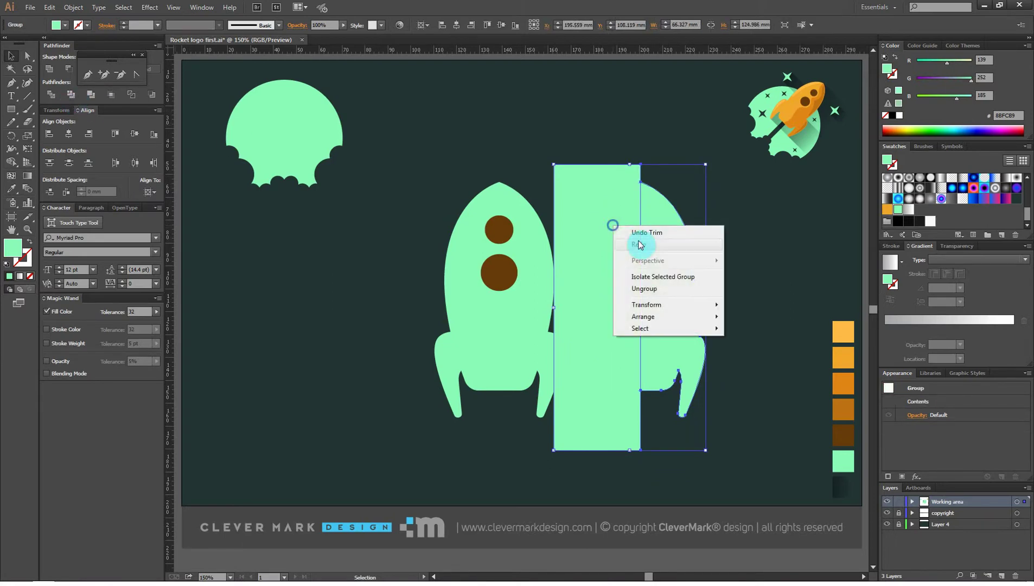
click(653, 282)
shift+click(661, 261)
key(Delete)
Step: Align the half silhouette to the right edge of the full rocket, using the full rocket as the key object
click(660, 261)
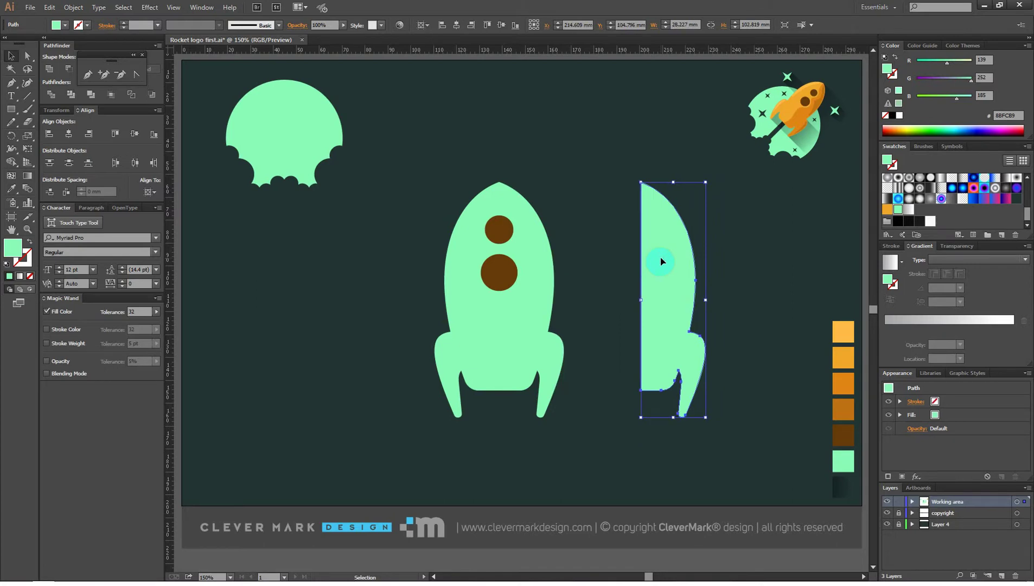
shift+click(547, 268)
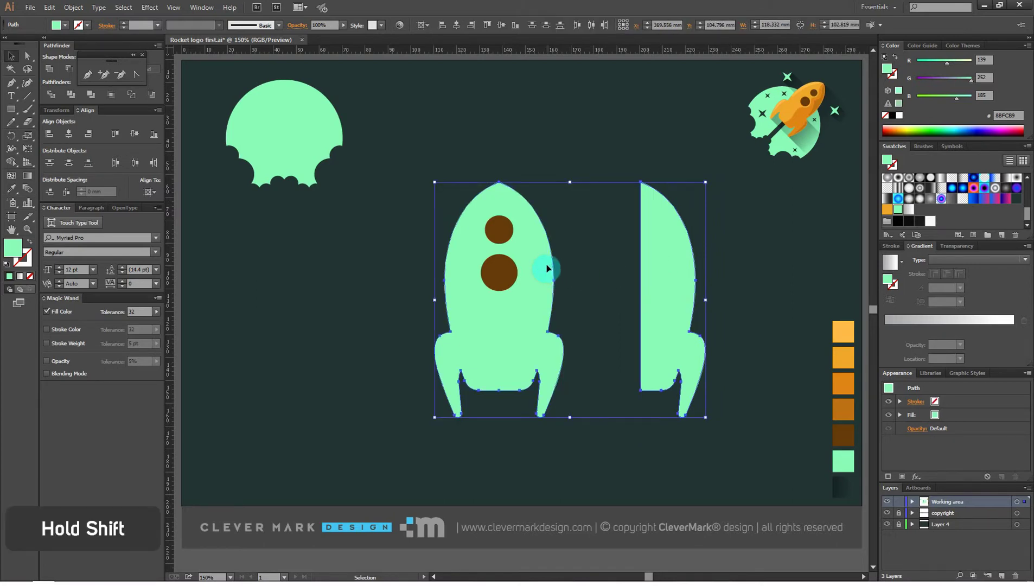
shift+click(547, 268)
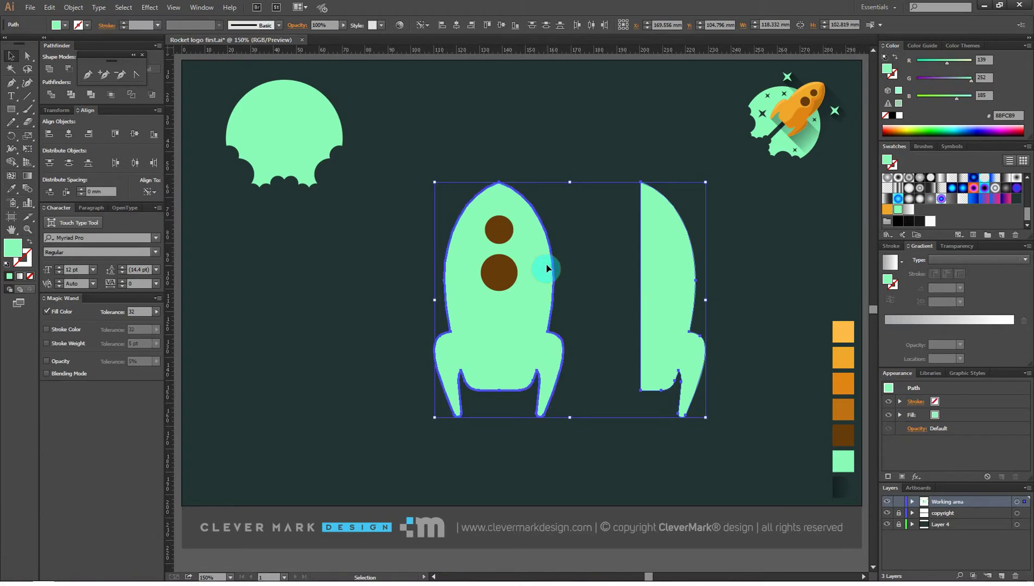
click(90, 136)
drag(457, 141, 490, 142)
click(492, 242)
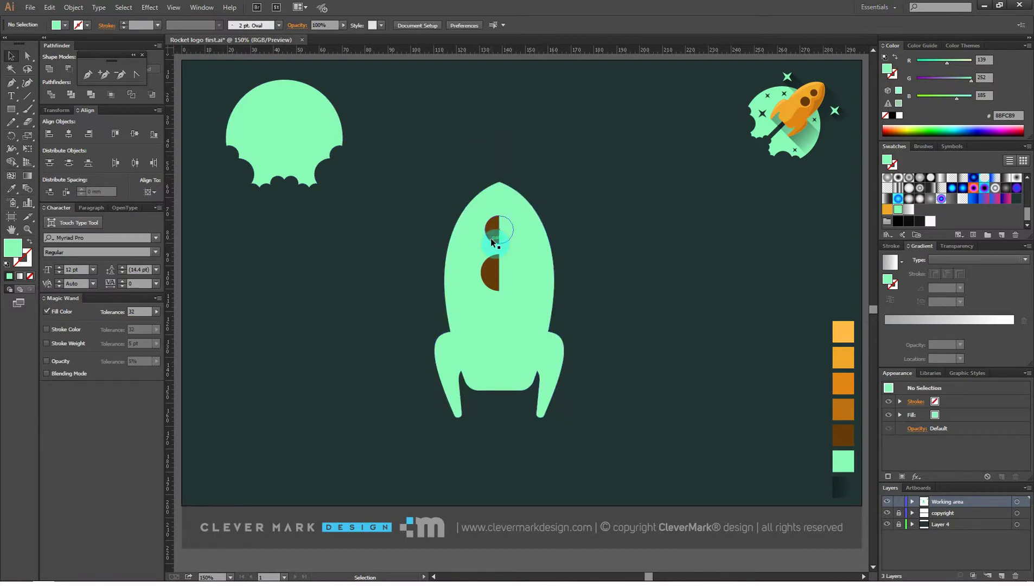
Step: Bring both brown windows to the front so they lie above the right half silhouette
shift+click(490, 272)
right_click(490, 272)
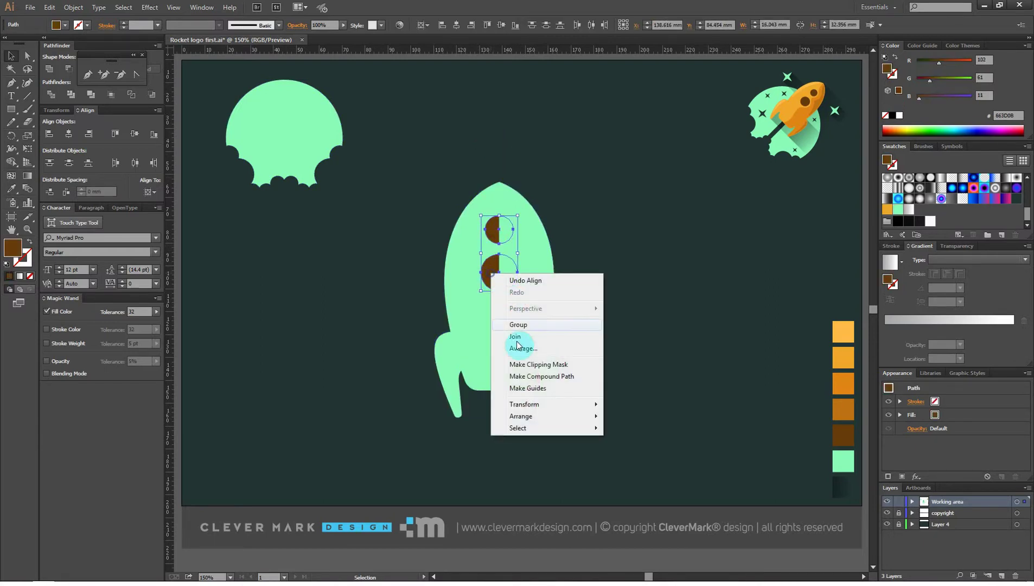
mouse_move(530, 421)
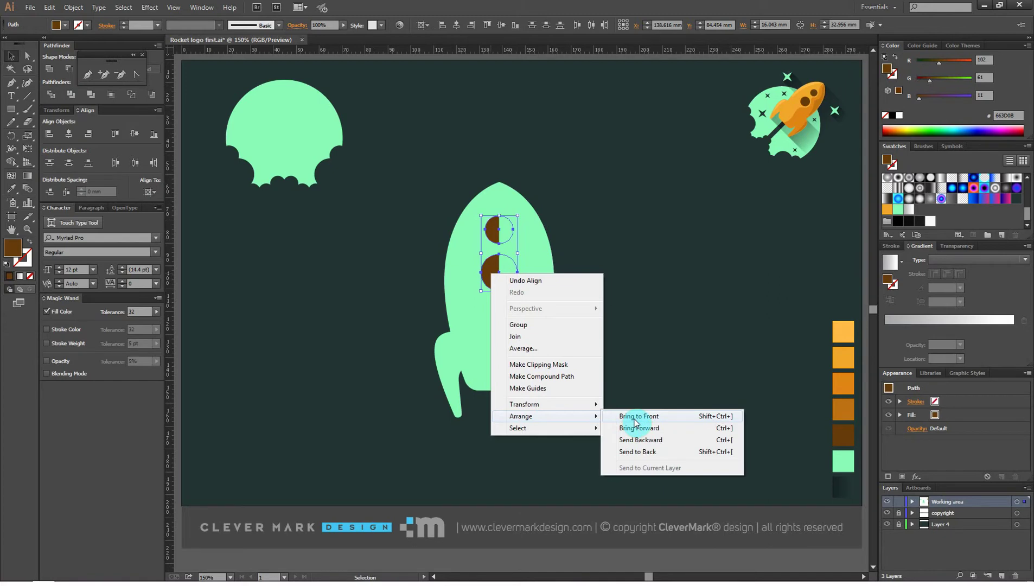
click(635, 421)
Step: Fill the rocket's right half with the medium orange E18718 sampled from the palette's third swatch
click(542, 265)
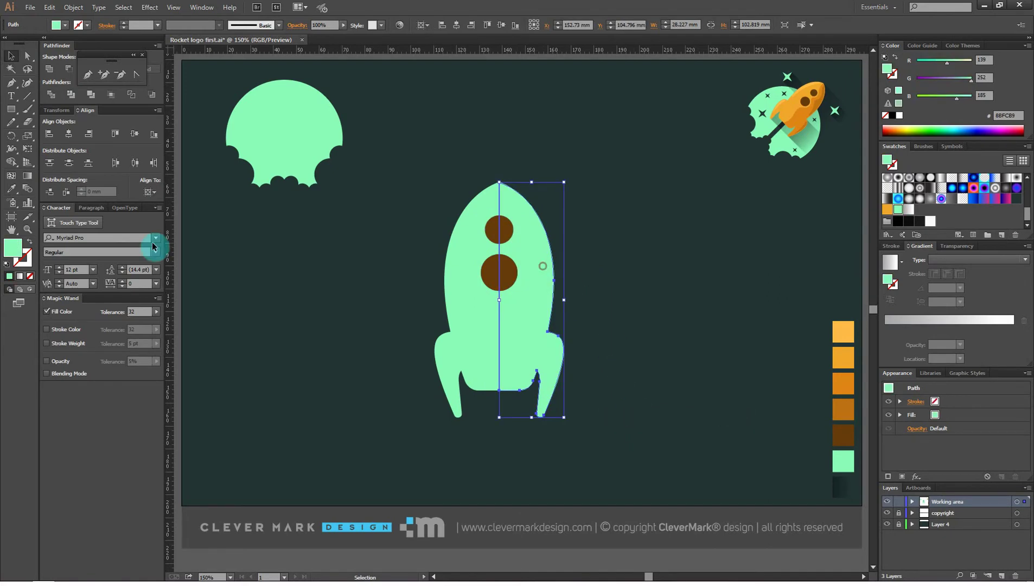
click(12, 192)
click(844, 382)
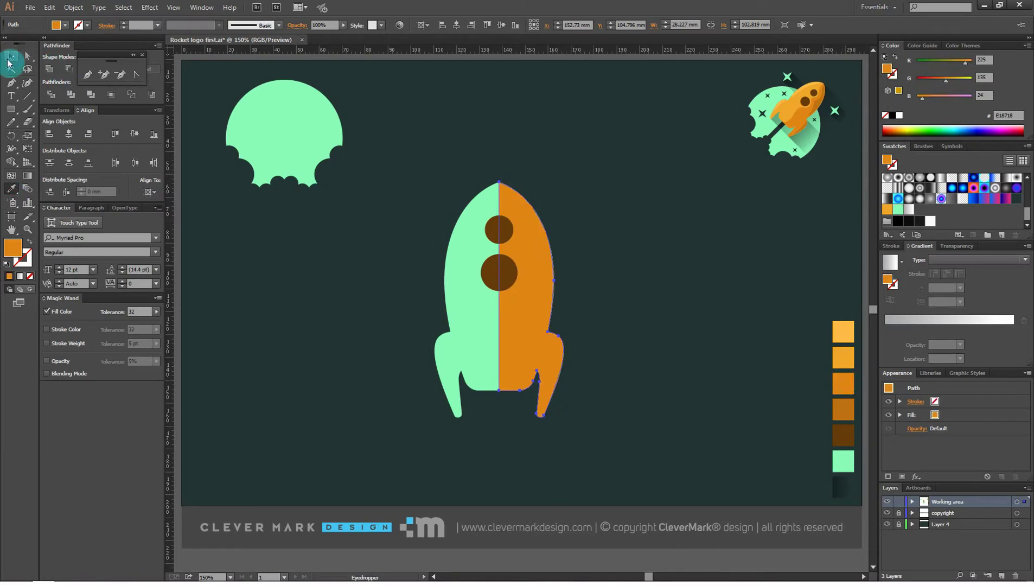
click(10, 56)
click(578, 123)
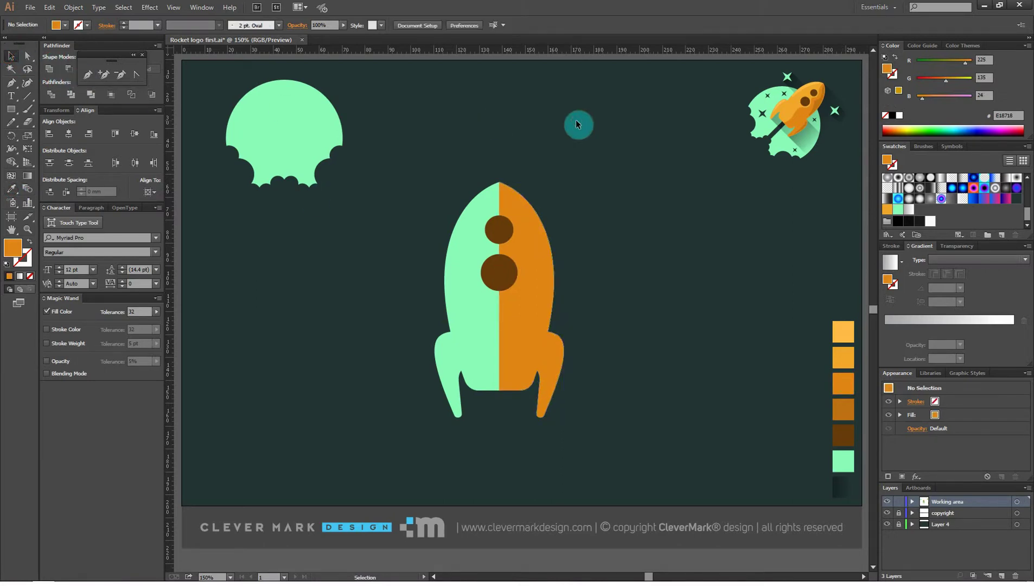
Step: Duplicate the two brown window circles exactly in place over the originals
click(490, 235)
shift+click(495, 274)
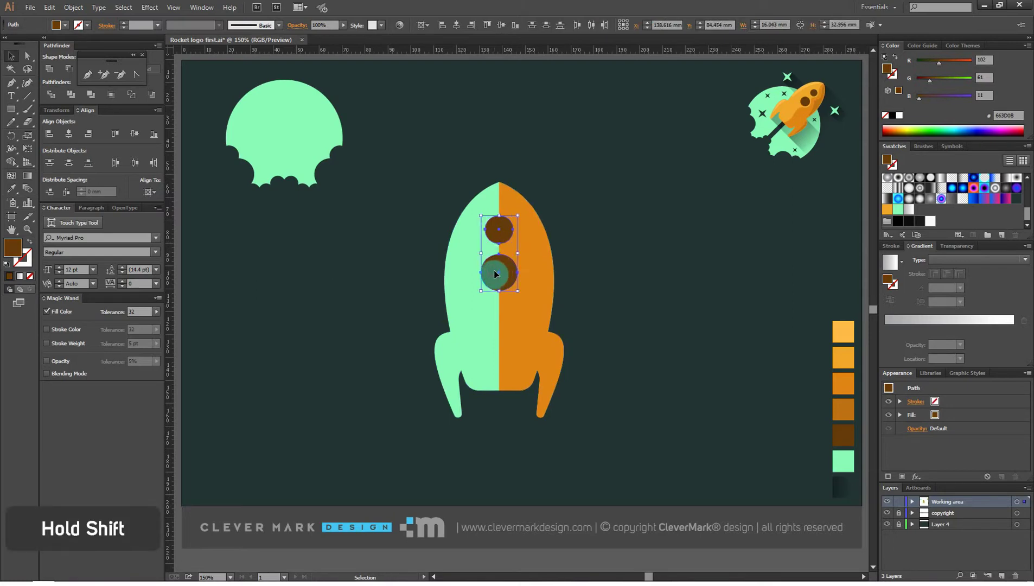
key(alt+Right)
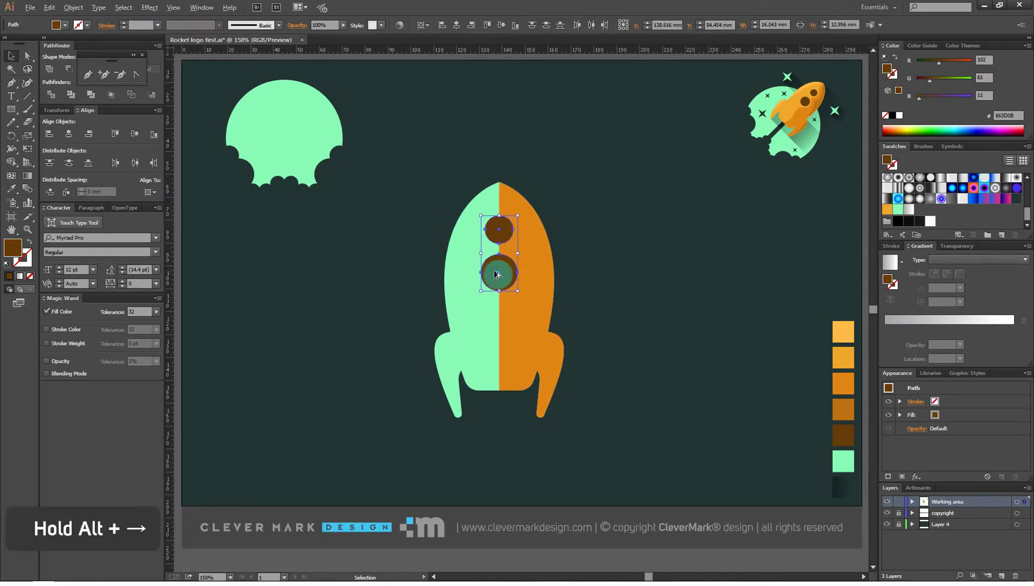
key(Left)
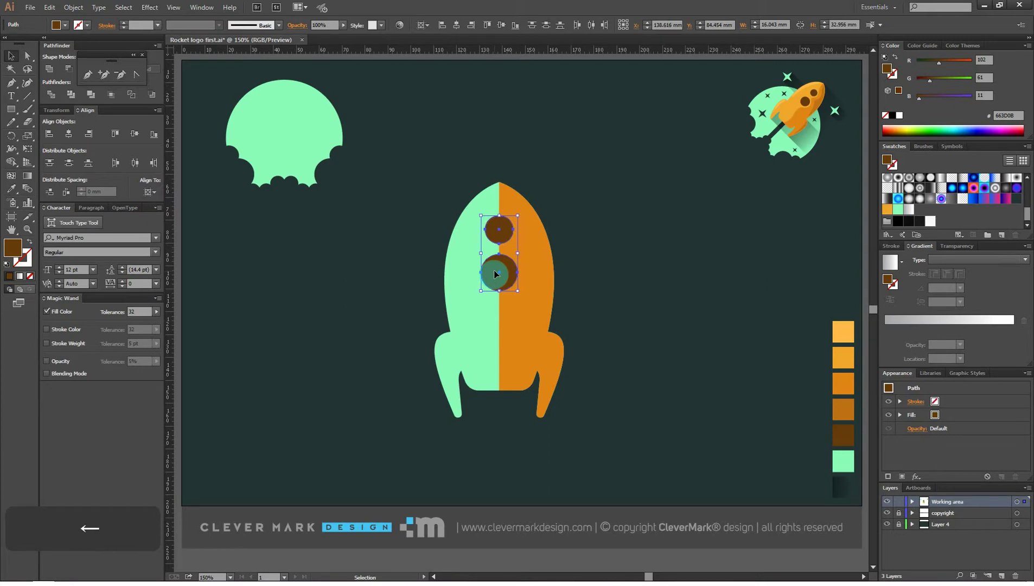
click(566, 193)
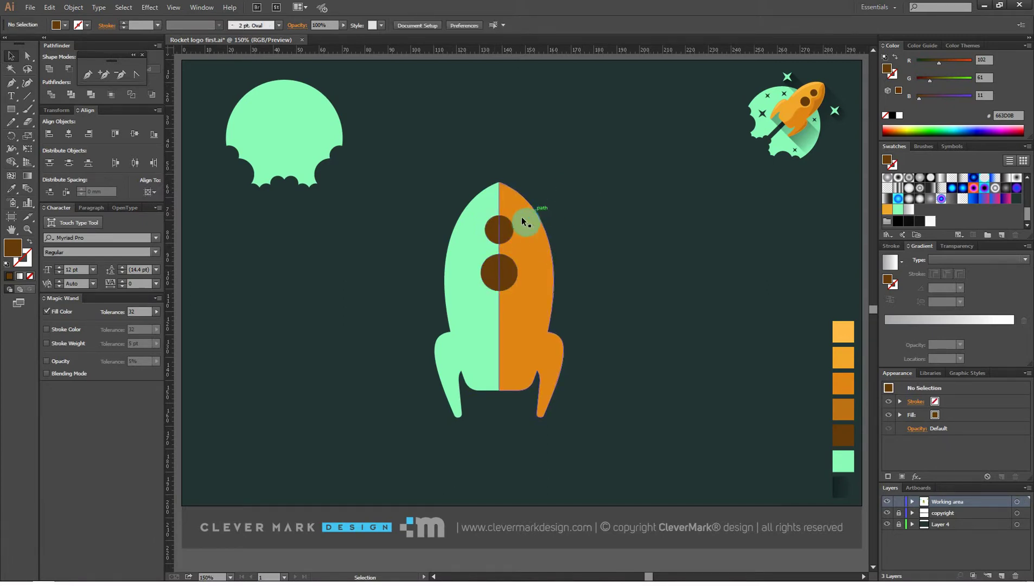
Step: Enlarge the duplicate circles around their centres, the upper one to about 16 mm and the lower one to about 21 mm
click(498, 226)
drag(513, 216, 520, 209)
click(510, 261)
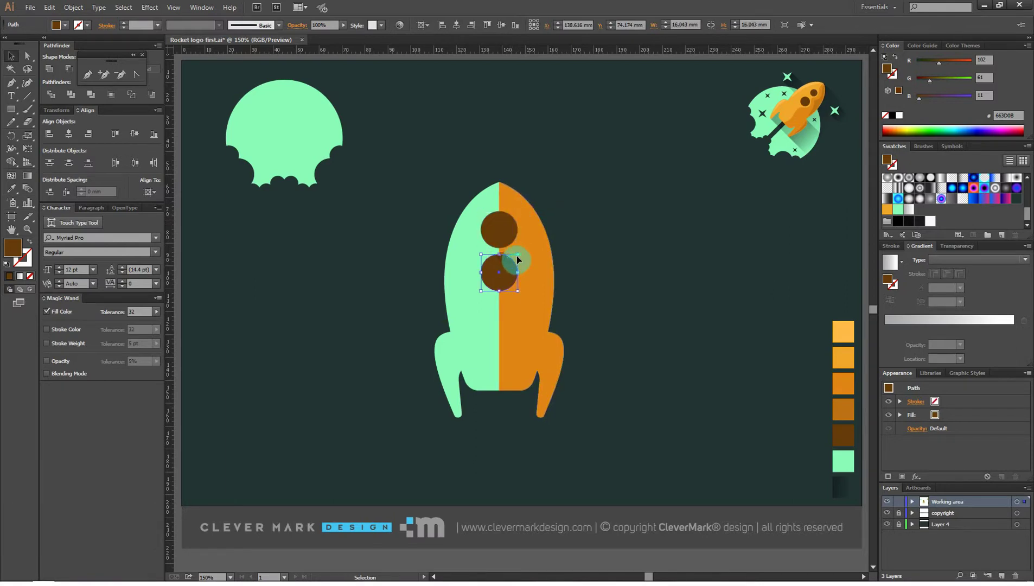
drag(517, 253, 524, 243)
Step: Trim the orange half with the two enlarged circles, ungroup the result and delete those circles, keeping the original windows
shift+click(526, 227)
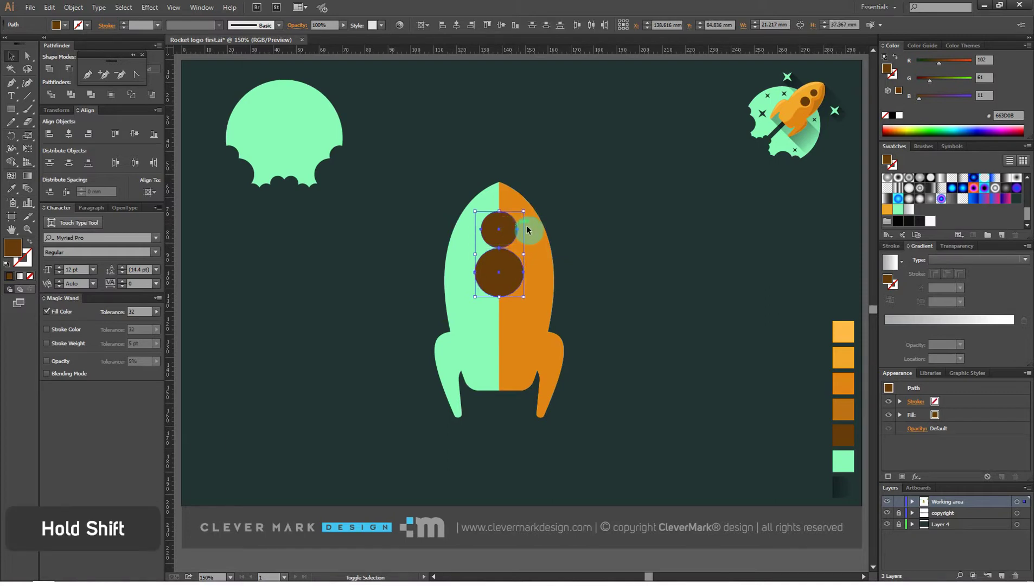
shift+click(533, 236)
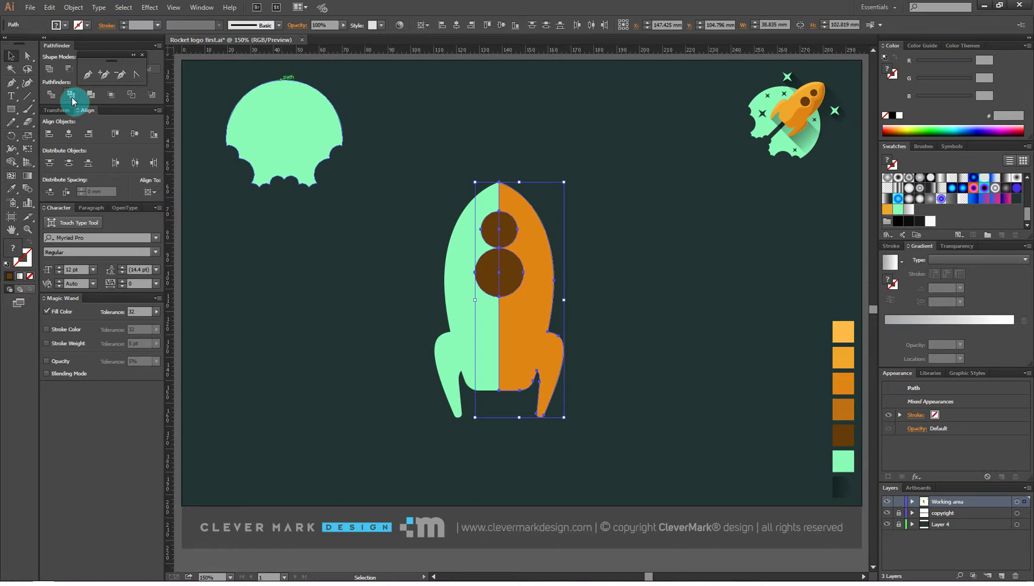
click(71, 96)
right_click(520, 221)
click(556, 290)
shift+click(536, 253)
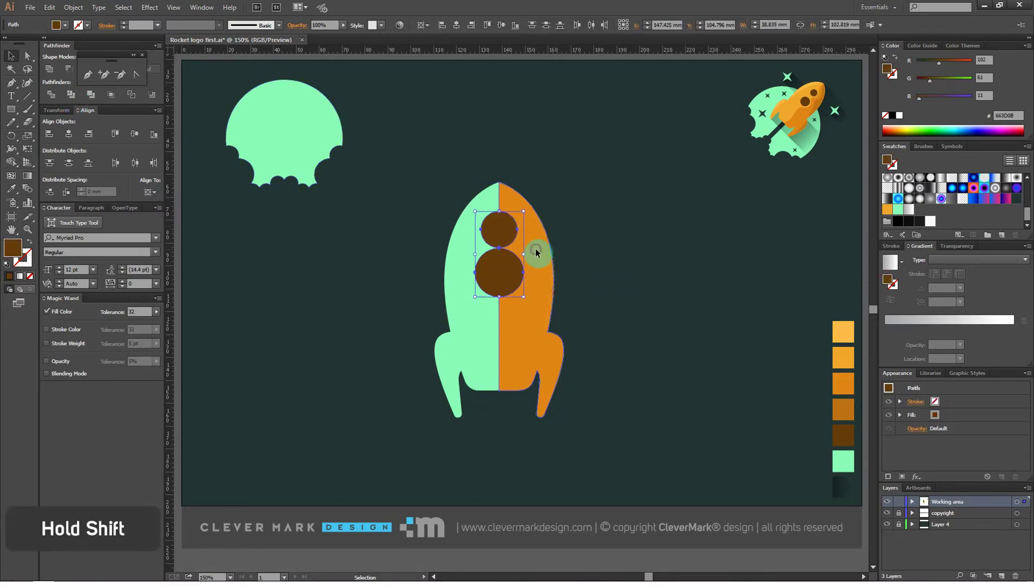
key(Delete)
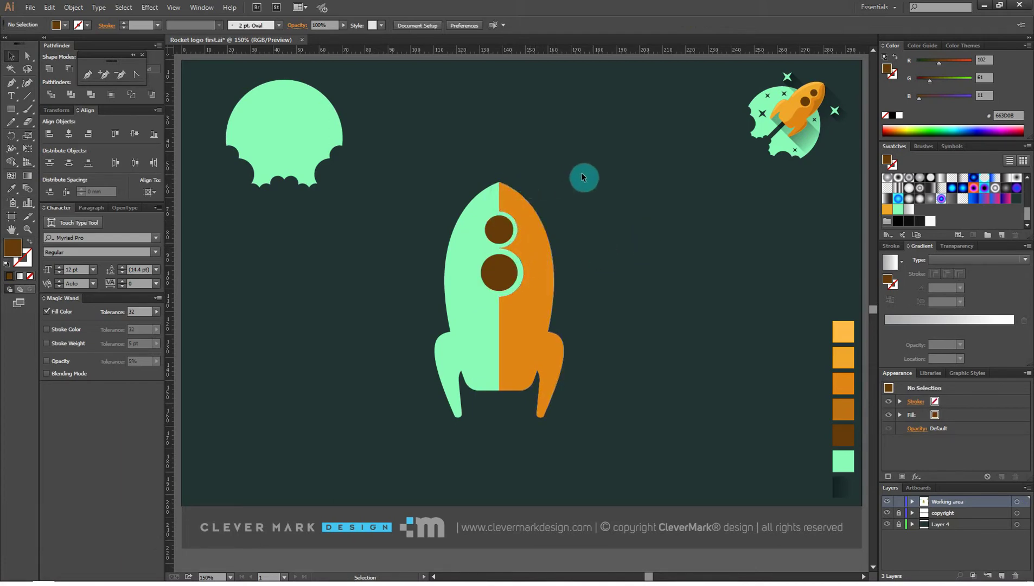
Step: Scale the whole rocket up around its centre to about 77 by 141 mm
drag(423, 165, 646, 118)
drag(580, 175, 547, 232)
click(632, 197)
Step: Round the orange half's corners on the centre line, about 13.5 mm above the upper window and about 20 mm below the lower one
click(27, 56)
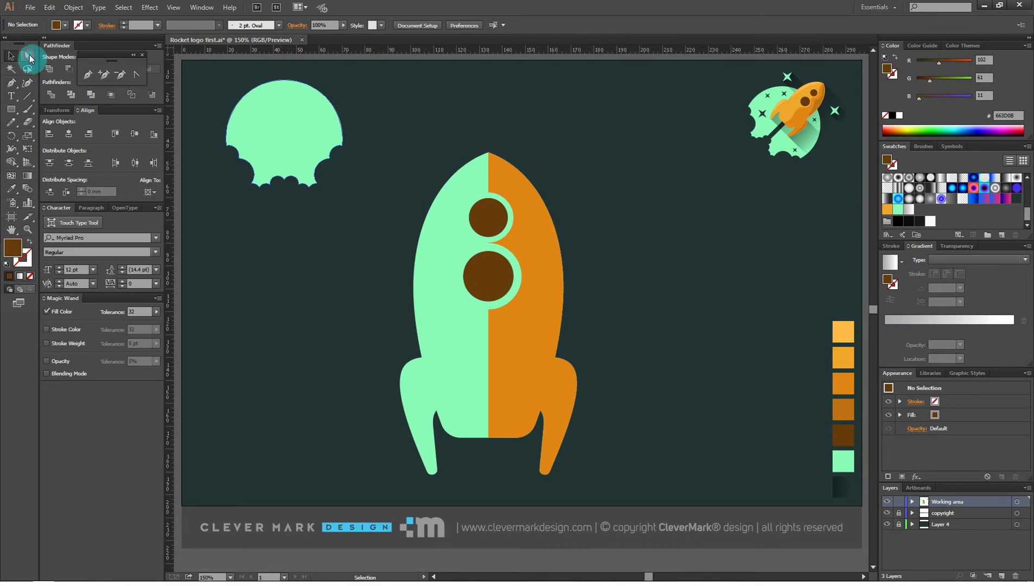
click(491, 194)
drag(491, 193, 568, 164)
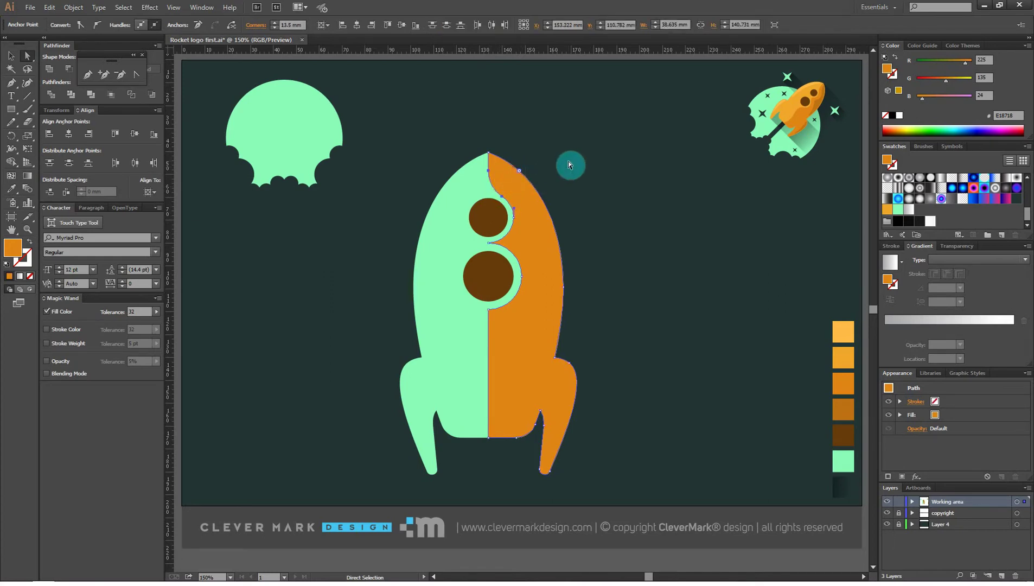
click(490, 243)
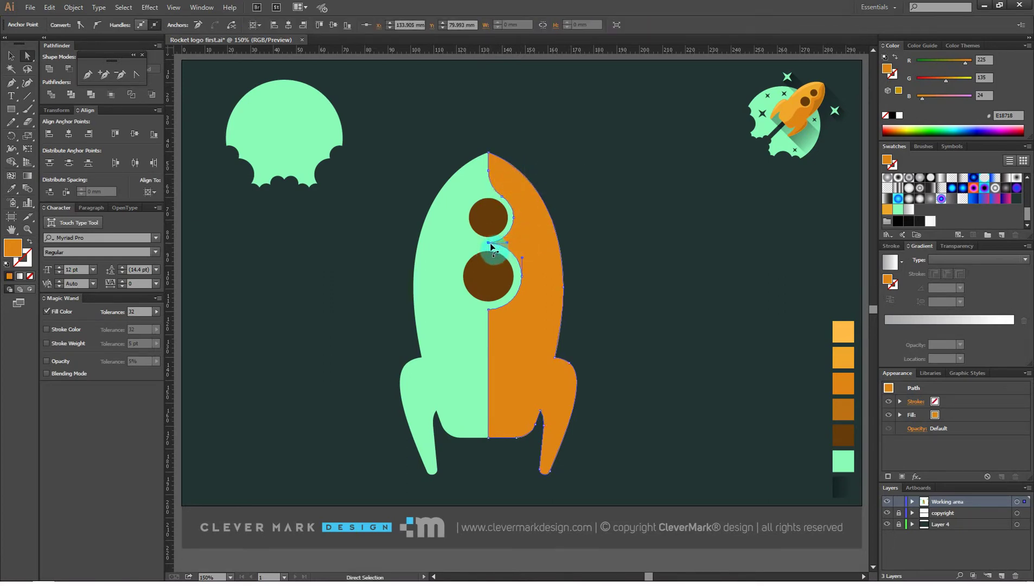
click(488, 310)
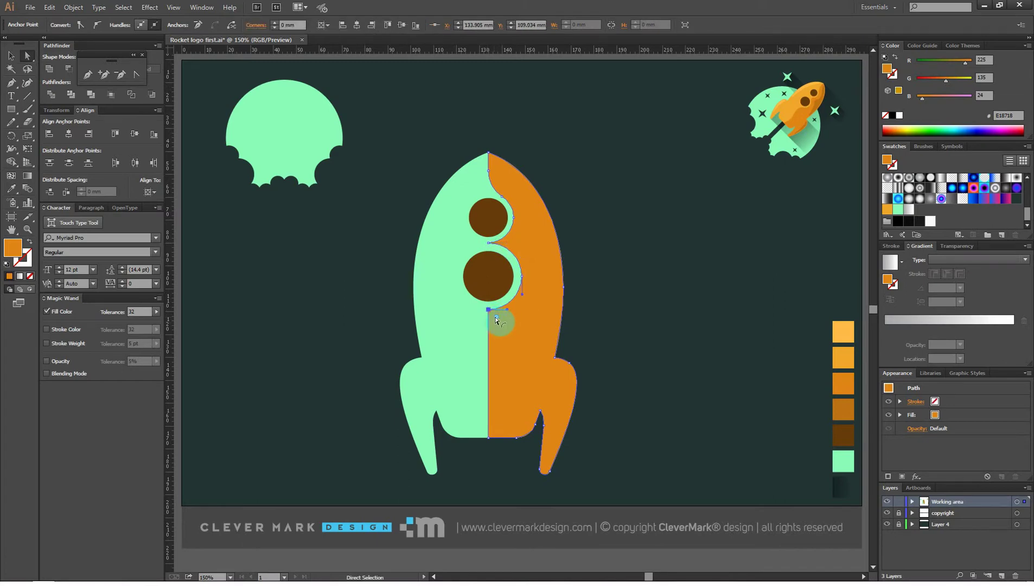
drag(498, 320, 533, 342)
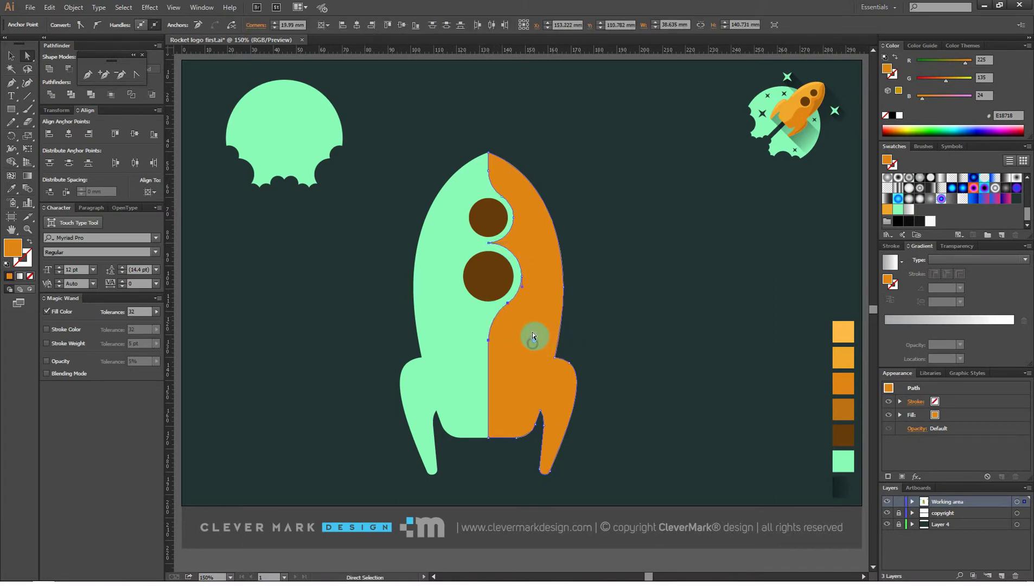
Step: Smooth the orange half's sharp cusp between the two windows into a rounded transition
click(489, 243)
click(120, 75)
click(489, 244)
click(27, 55)
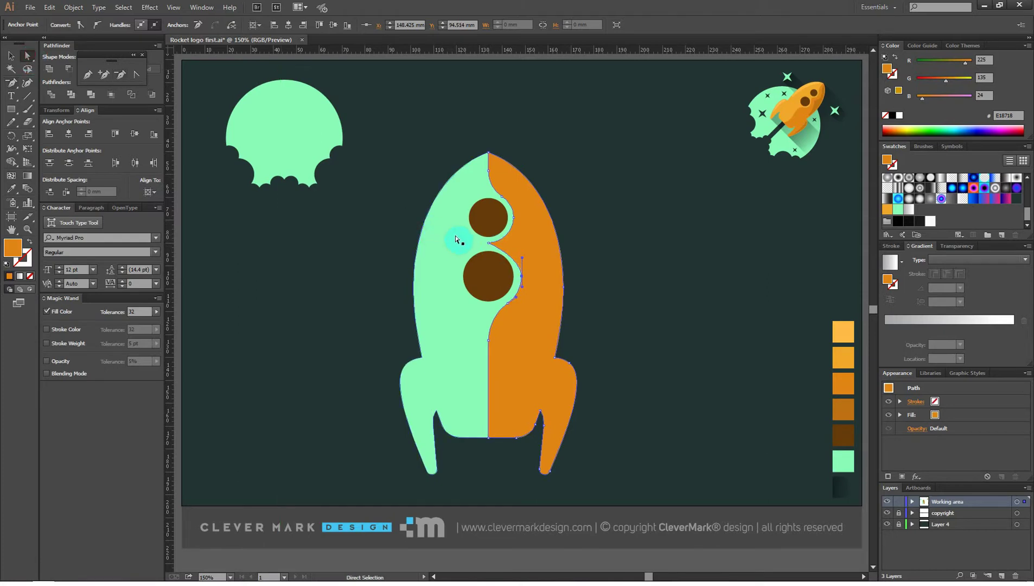
click(489, 244)
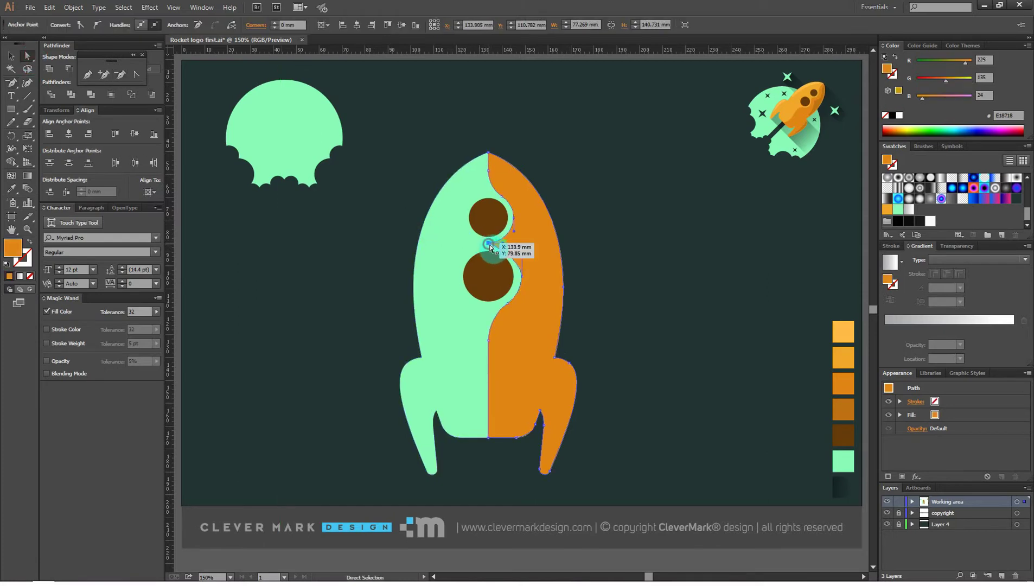
mouse_move(498, 246)
mouse_down()
mouse_move(532, 261)
mouse_move(512, 267)
mouse_move(510, 251)
mouse_up()
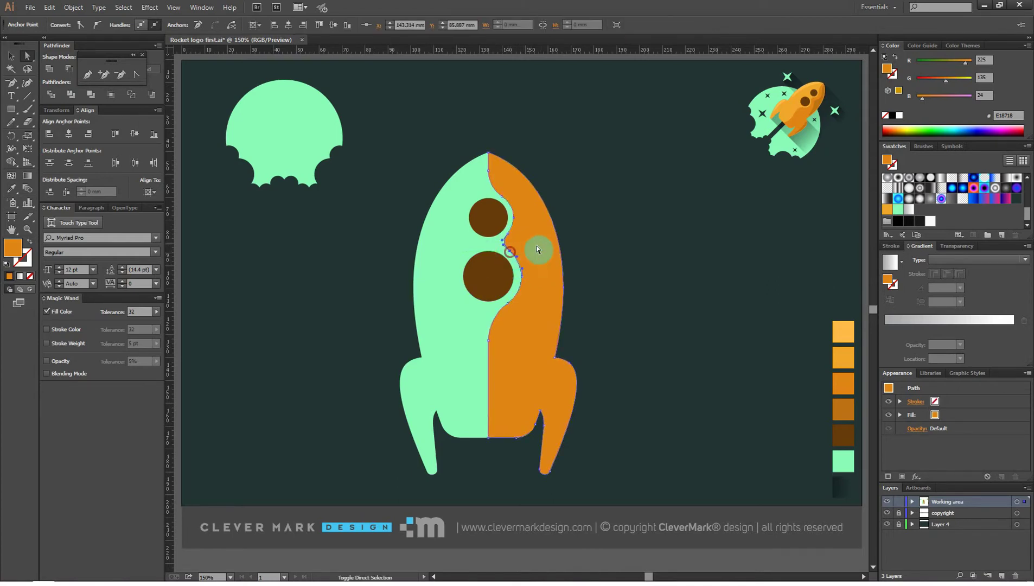
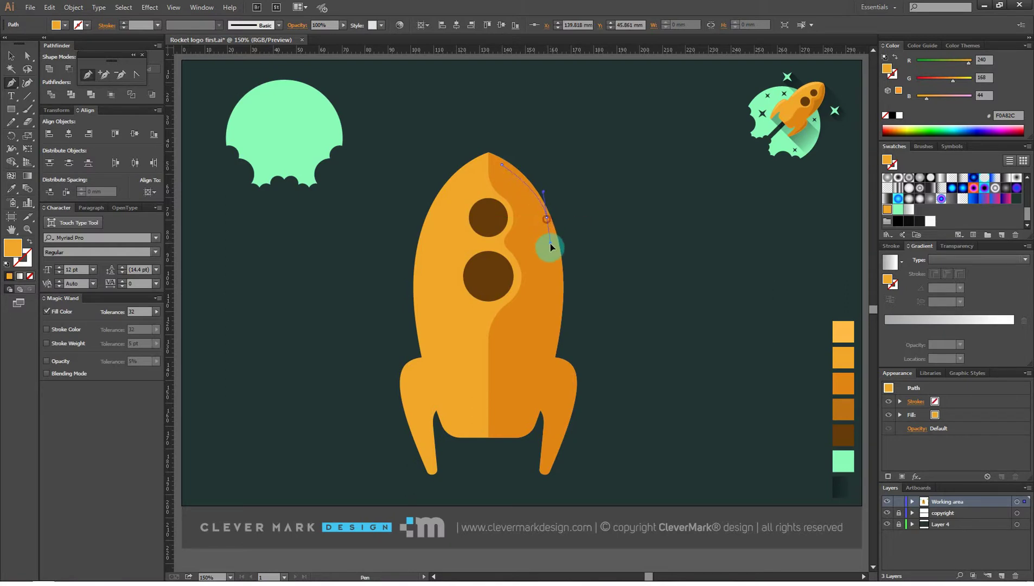
Step: Draw a closed wavy shadow shape about 25 by 80 mm with the Pen tool inside the rocket's right edge
drag(553, 348, 540, 403)
click(553, 348)
drag(529, 252, 501, 145)
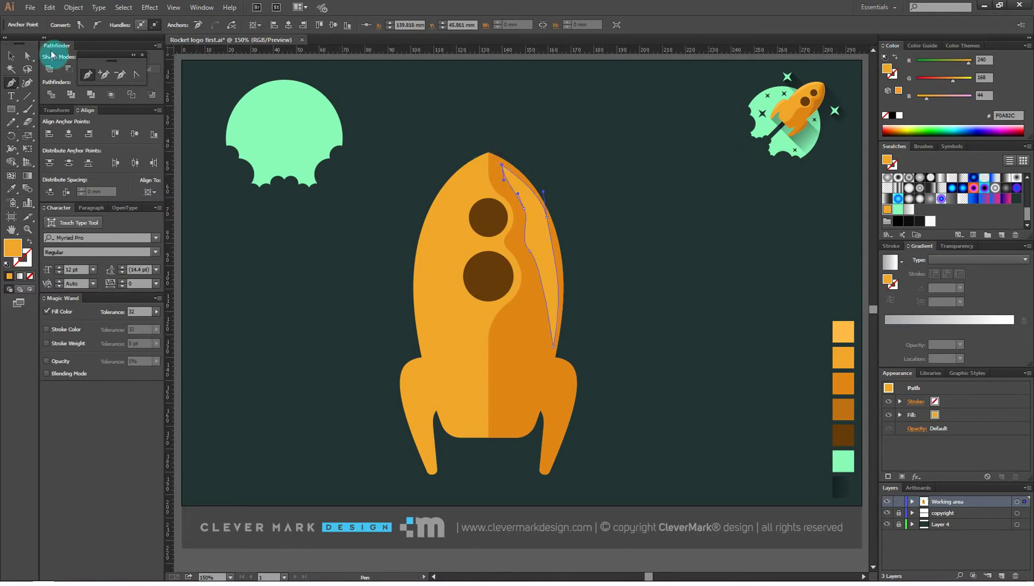
Step: Adjust the shadow shape's outer anchor point and handles so its curve follows the rocket's right edge
click(28, 56)
drag(547, 218, 537, 184)
drag(567, 294, 563, 278)
drag(549, 235, 554, 239)
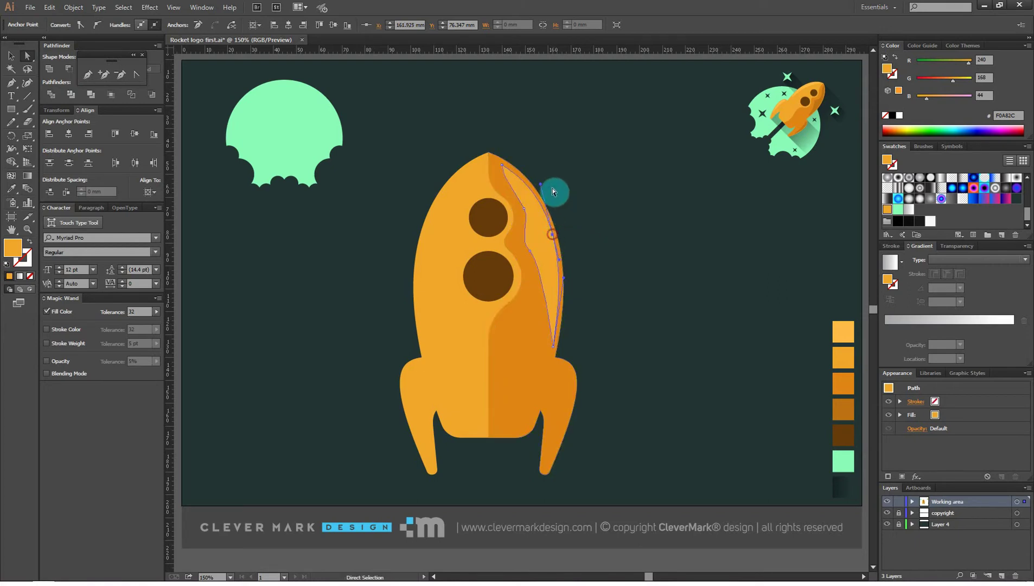
click(576, 178)
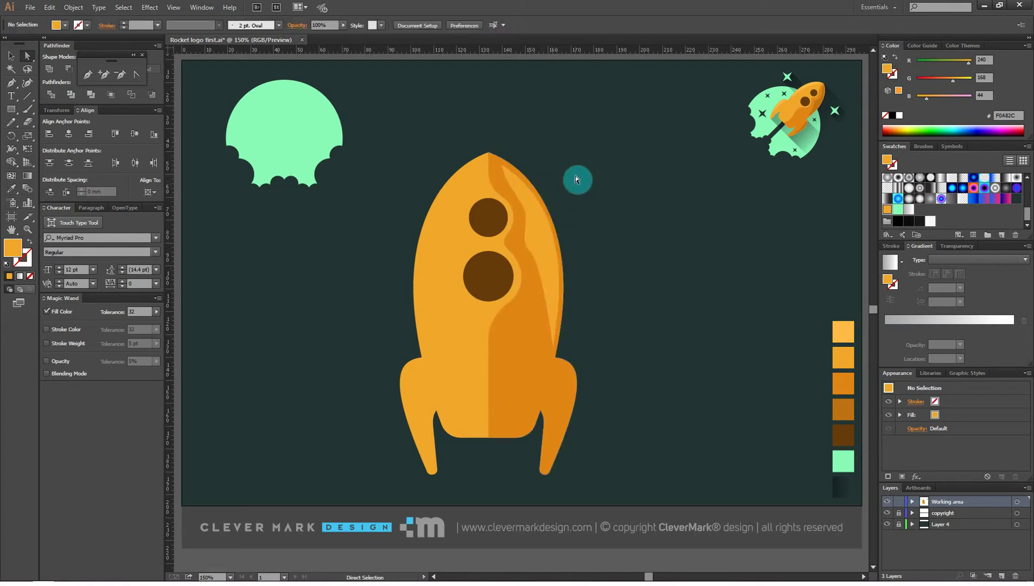
Step: Fill the shadow shape with the dark orange BF7314 sampled from the palette's fourth swatch
click(545, 223)
click(10, 188)
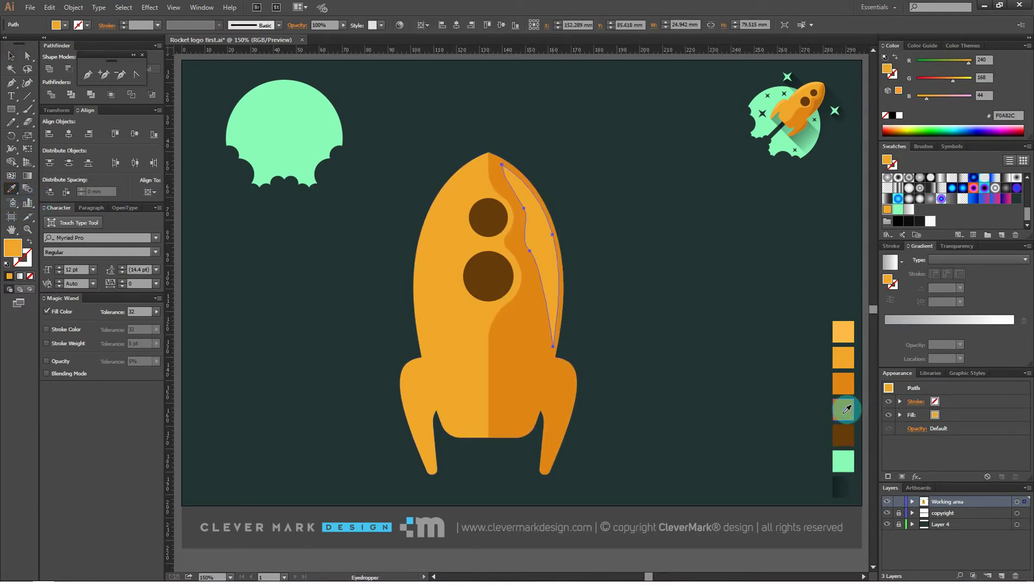
click(844, 411)
click(11, 55)
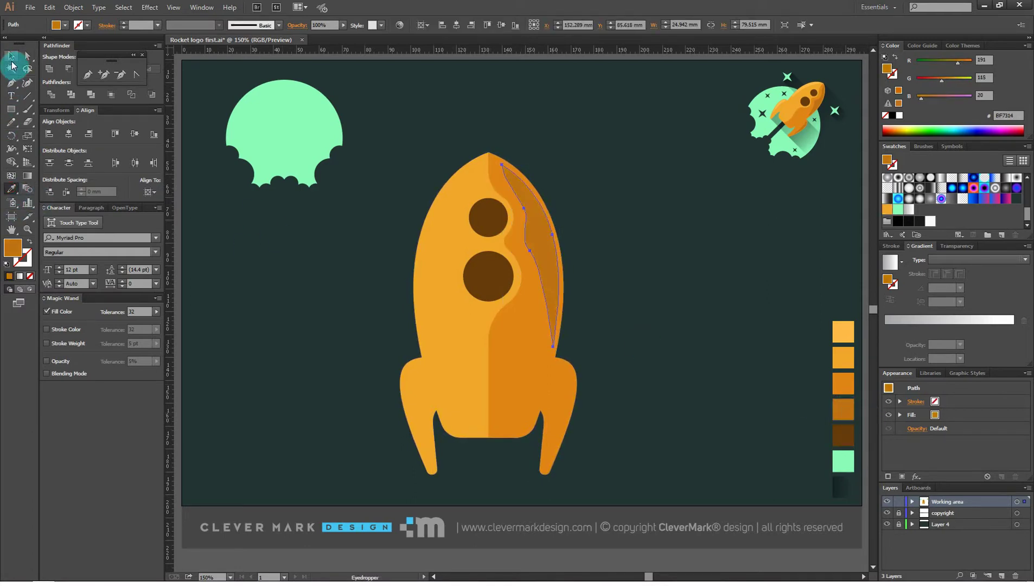
click(508, 87)
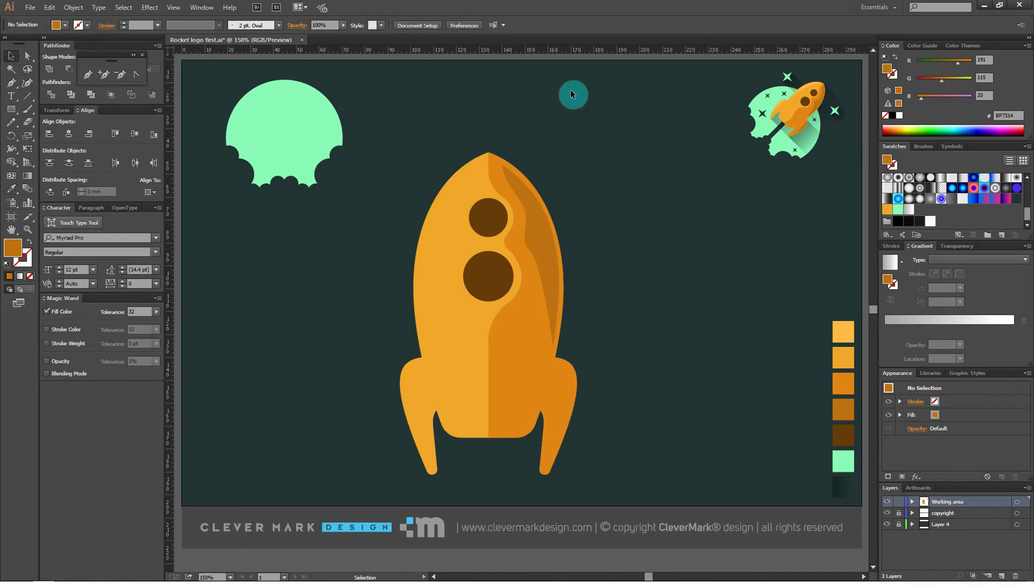
Step: Adjust the handle of the shadow's top anchor point to reshape the upper part of its inner edge
click(28, 55)
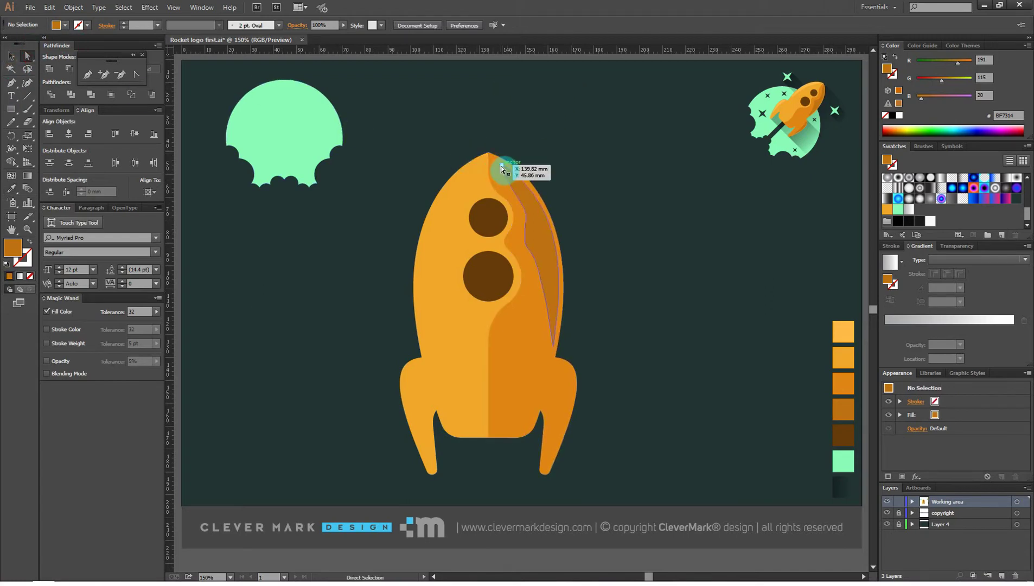
click(524, 193)
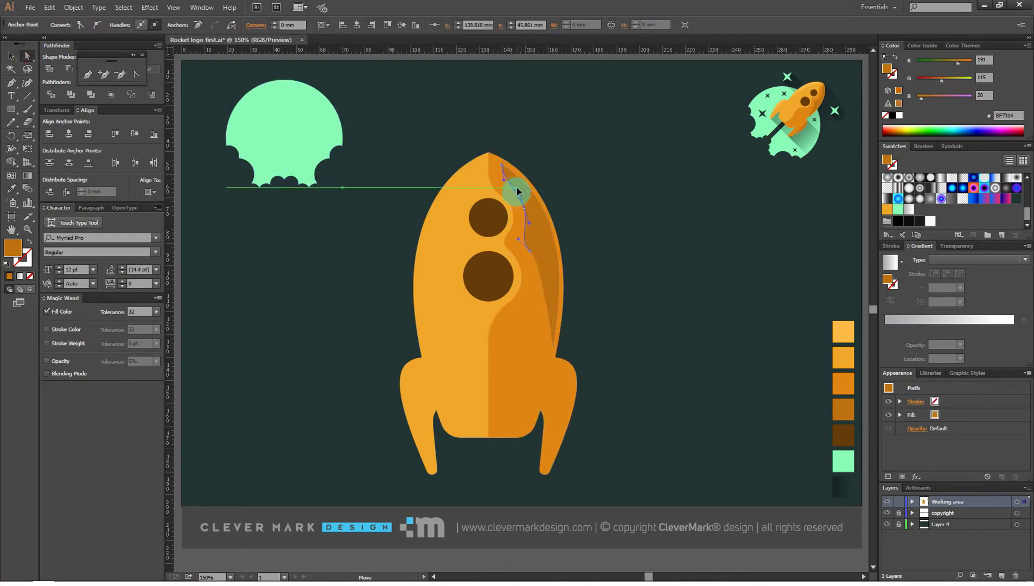
click(564, 166)
Step: Reposition the anchor point on the shadow's inner edge beside the windows and adjust its handles for a smoother wave
click(531, 236)
click(532, 253)
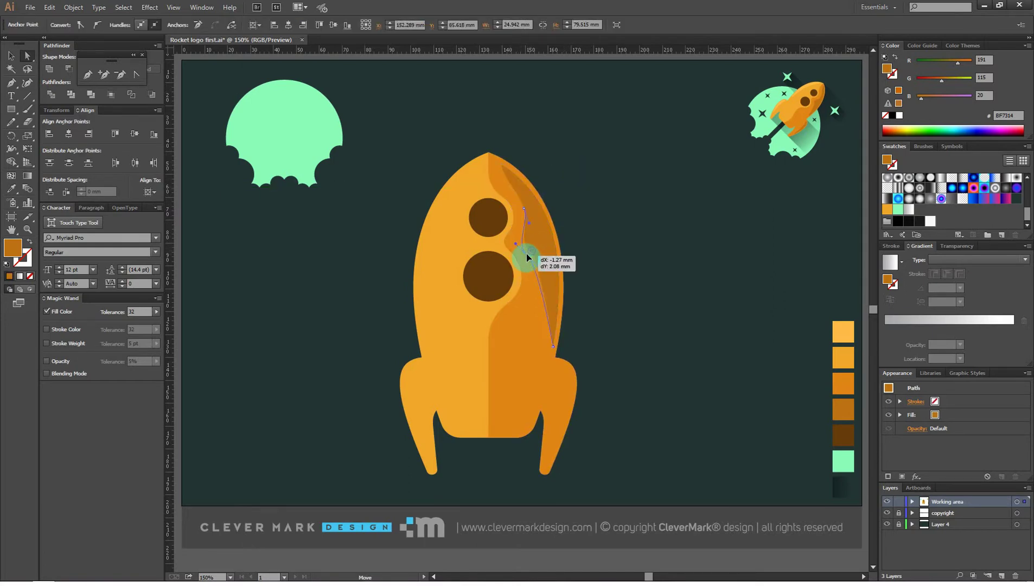
drag(526, 254, 526, 254)
click(529, 231)
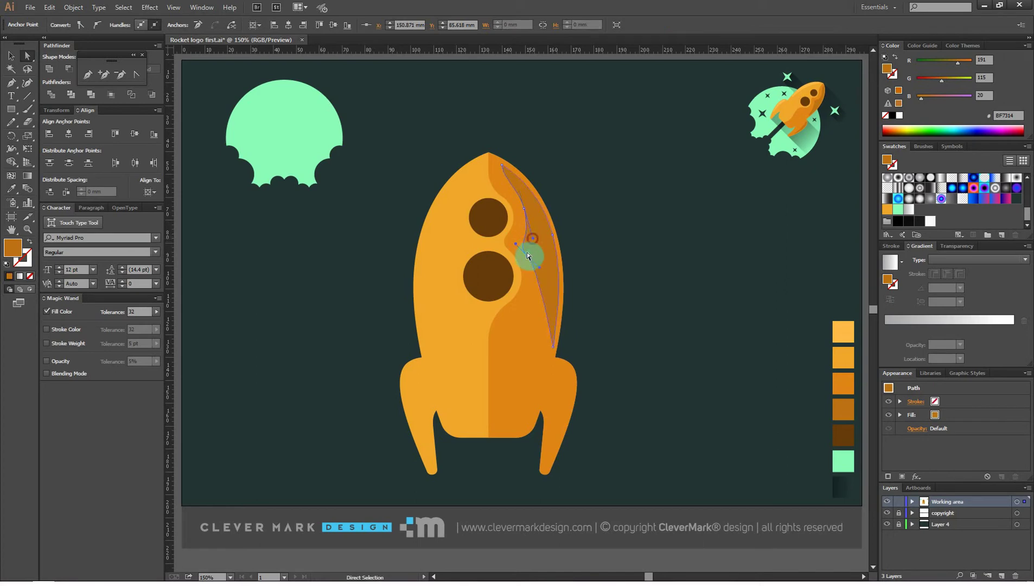
drag(515, 236, 513, 232)
click(540, 277)
drag(536, 275, 543, 282)
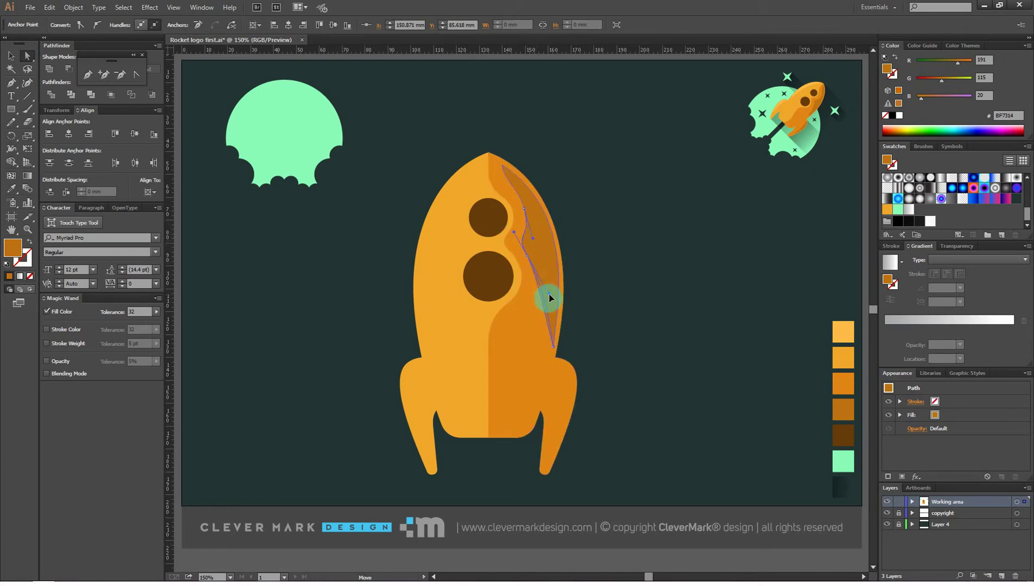
click(597, 298)
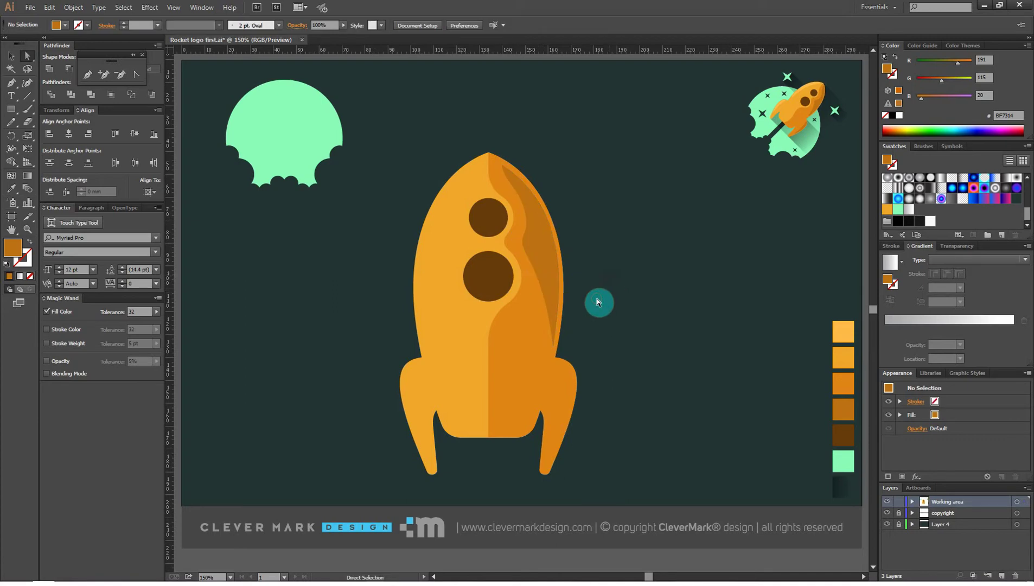
Step: Round the lower tip of the body's dark shadow shape
click(552, 336)
click(552, 350)
click(553, 338)
drag(553, 339, 552, 321)
shift+click(504, 166)
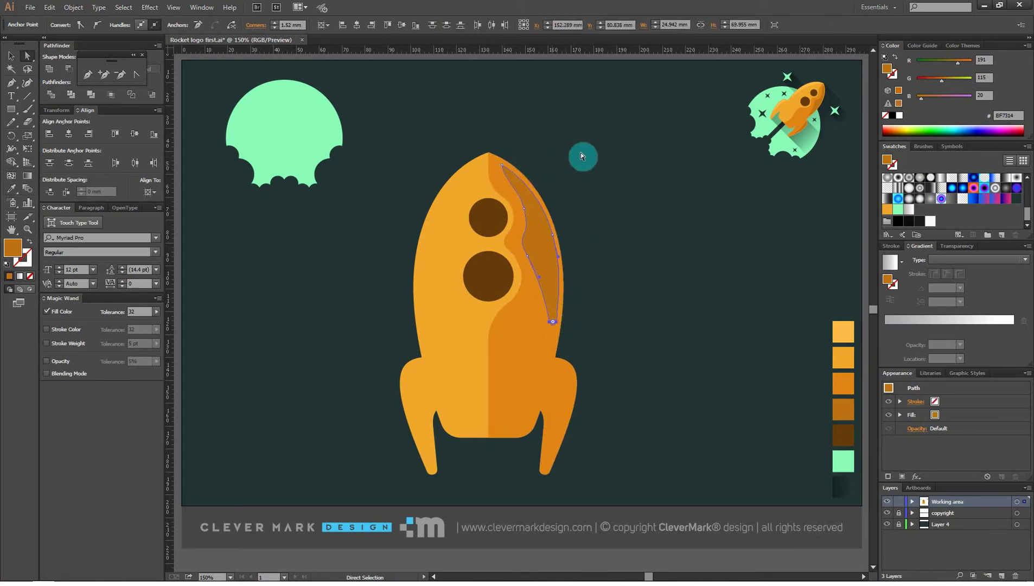
click(594, 144)
Step: Draw a closed, curved sliver with the Pen tool as a shadow along the right fin's outer edge
click(88, 74)
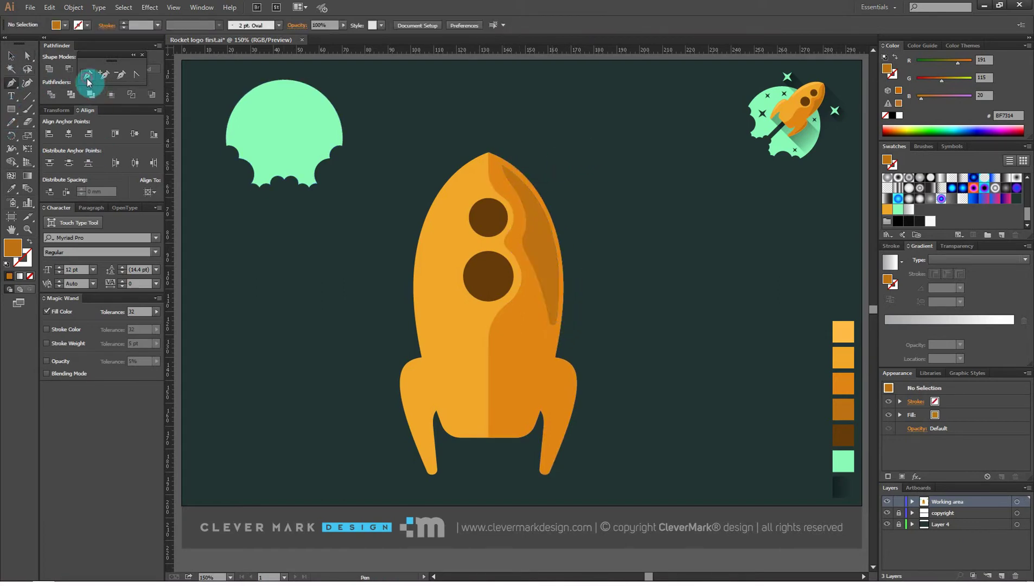
click(555, 363)
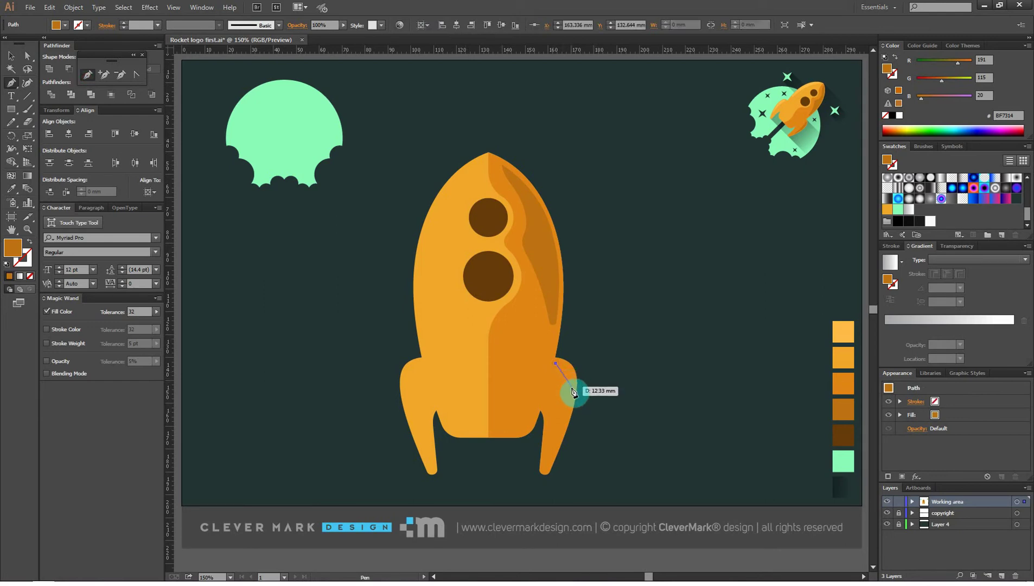
drag(568, 405, 557, 370)
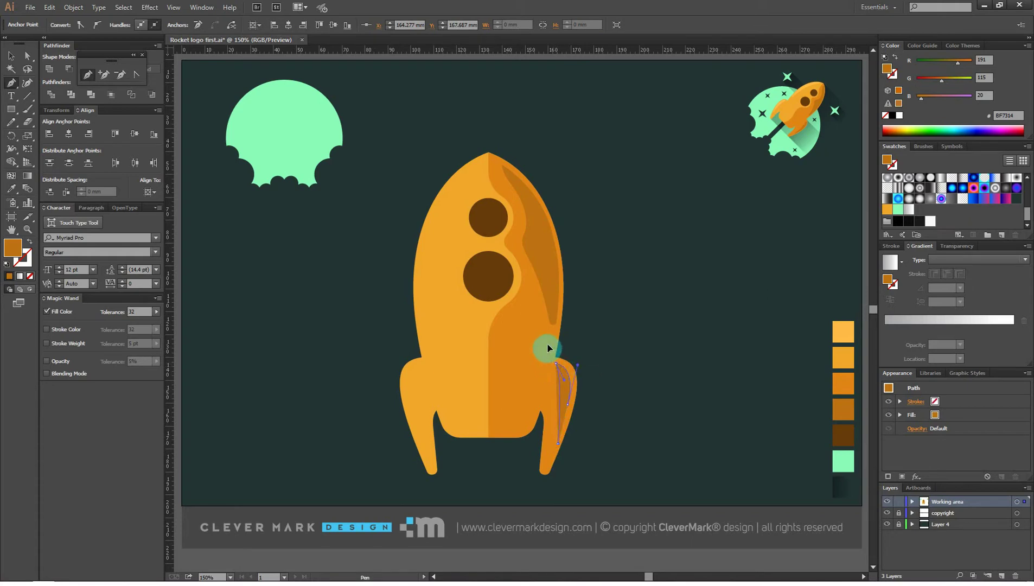
click(27, 55)
click(700, 241)
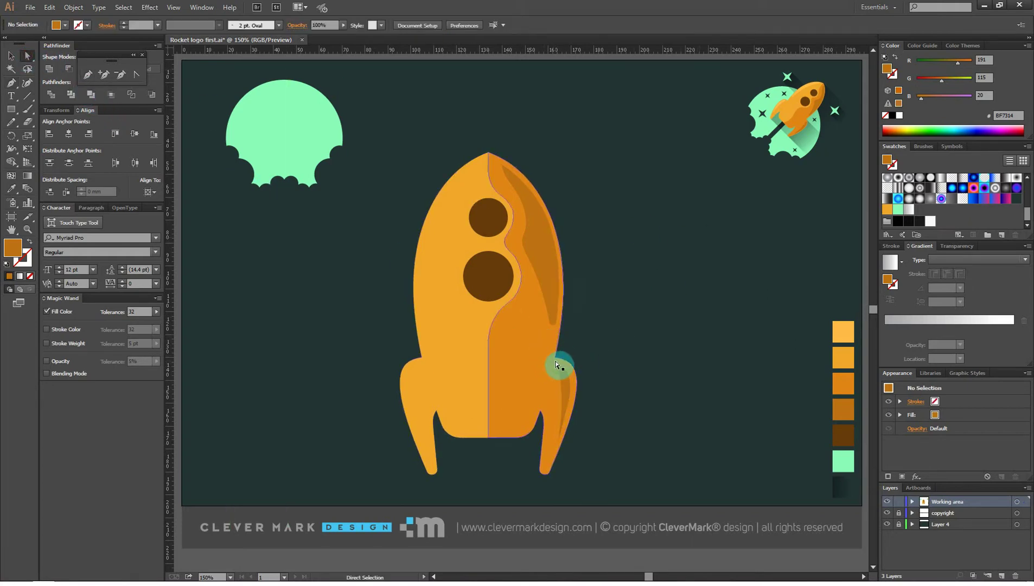
Step: Round the top corner and the lower tip of the right fin's shadow shape
click(564, 377)
drag(561, 374, 564, 376)
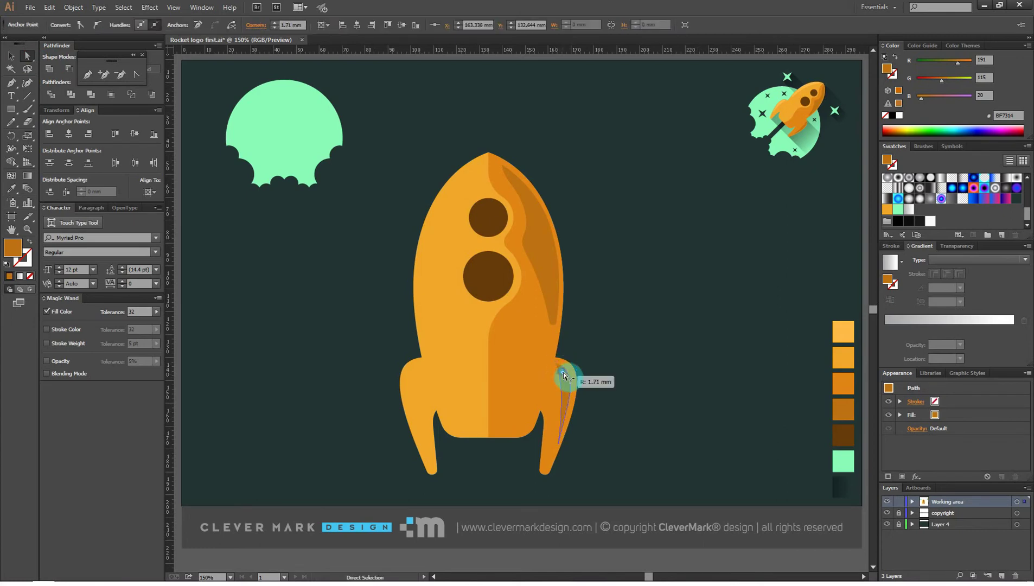
click(562, 427)
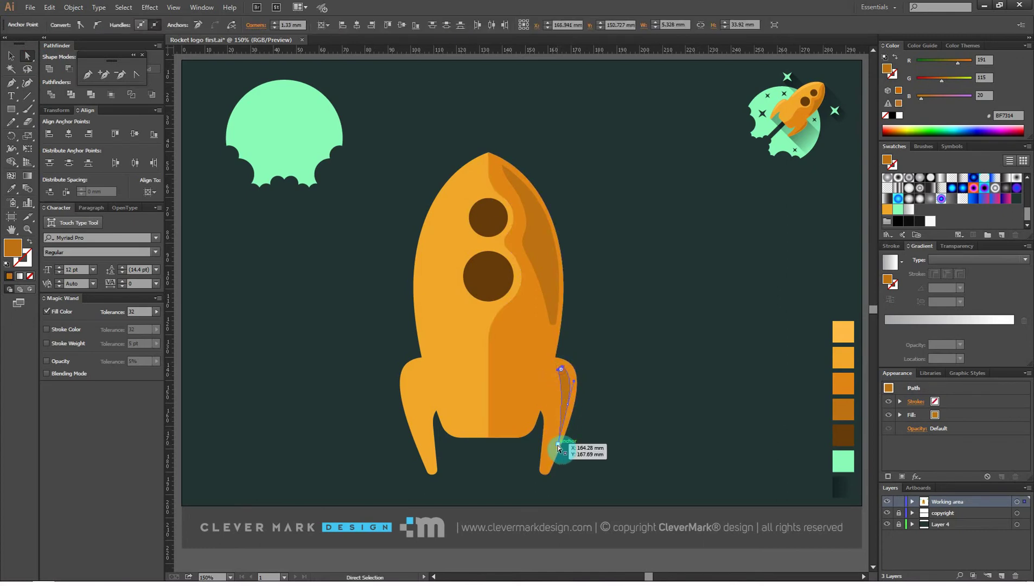
click(562, 437)
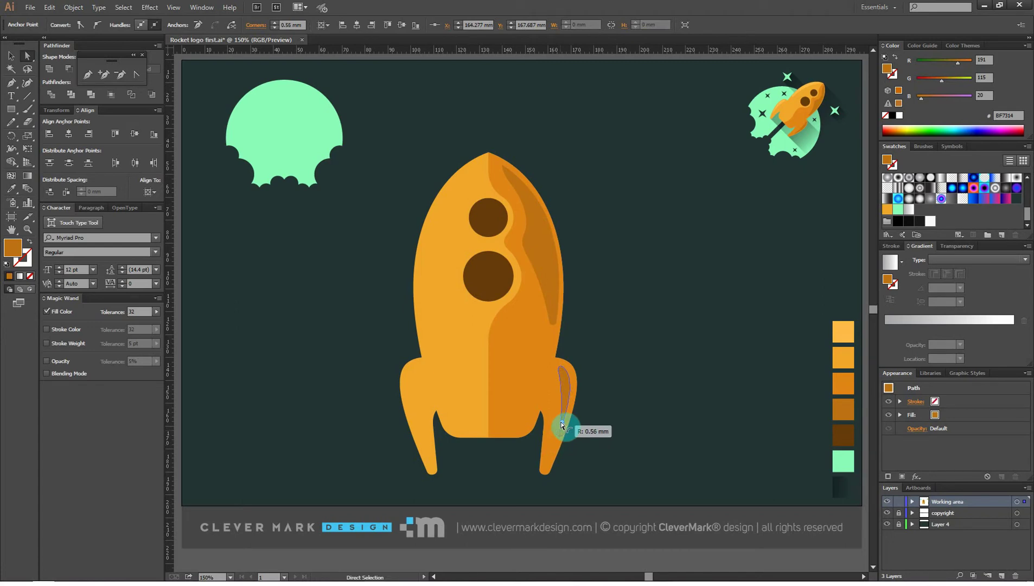
click(605, 383)
Step: Enlarge the right fin's shadow to about 6.4 mm wide and 28.8 mm high, fitted inside the fin
click(11, 55)
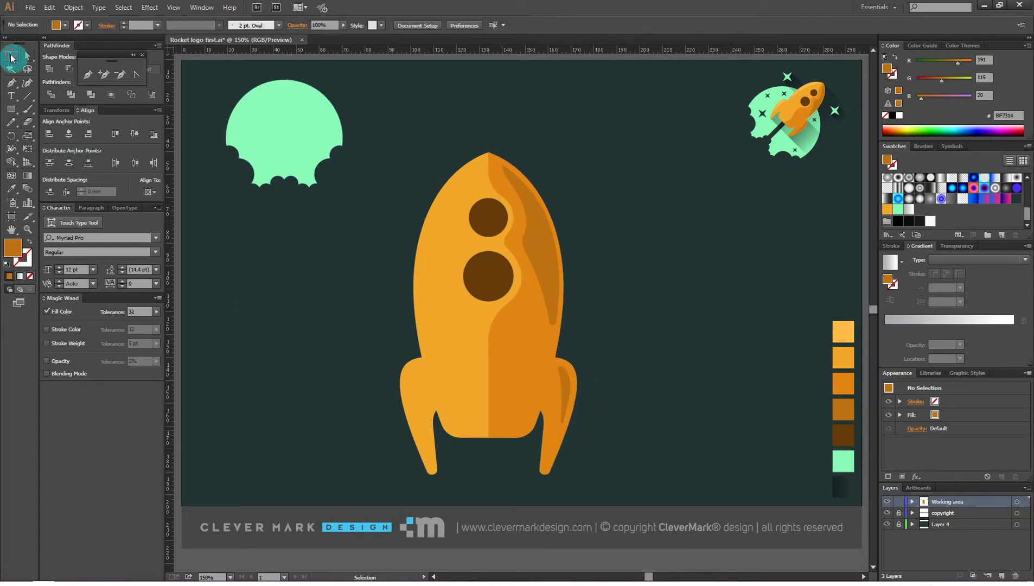
click(564, 385)
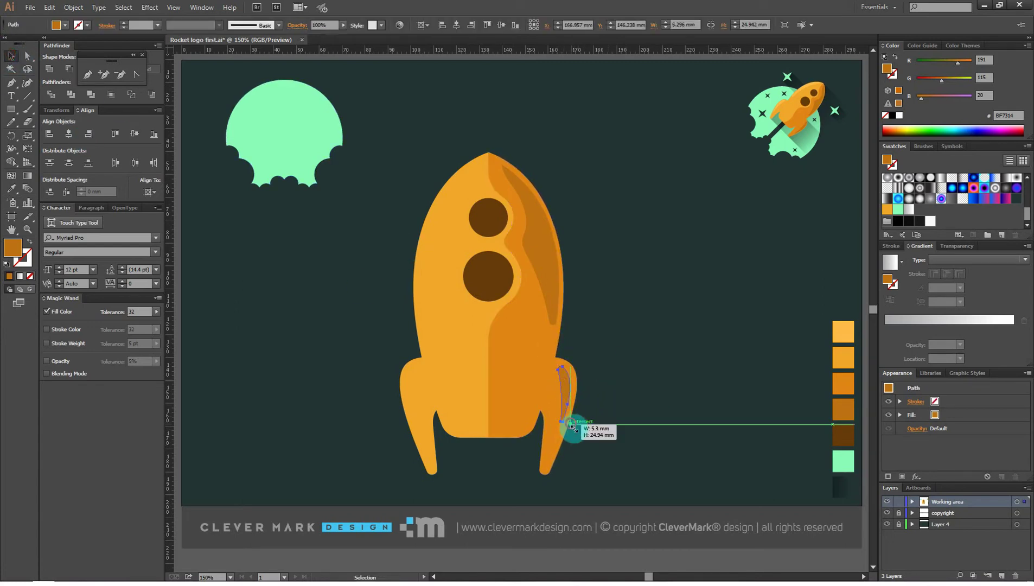
click(575, 432)
drag(572, 366, 576, 362)
click(620, 332)
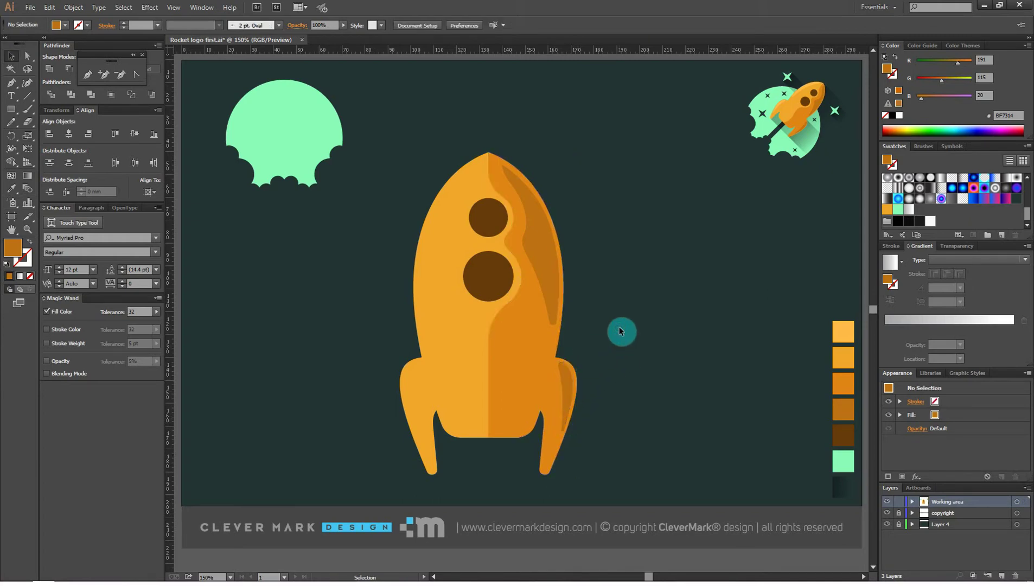
click(568, 374)
drag(566, 362, 564, 365)
click(601, 327)
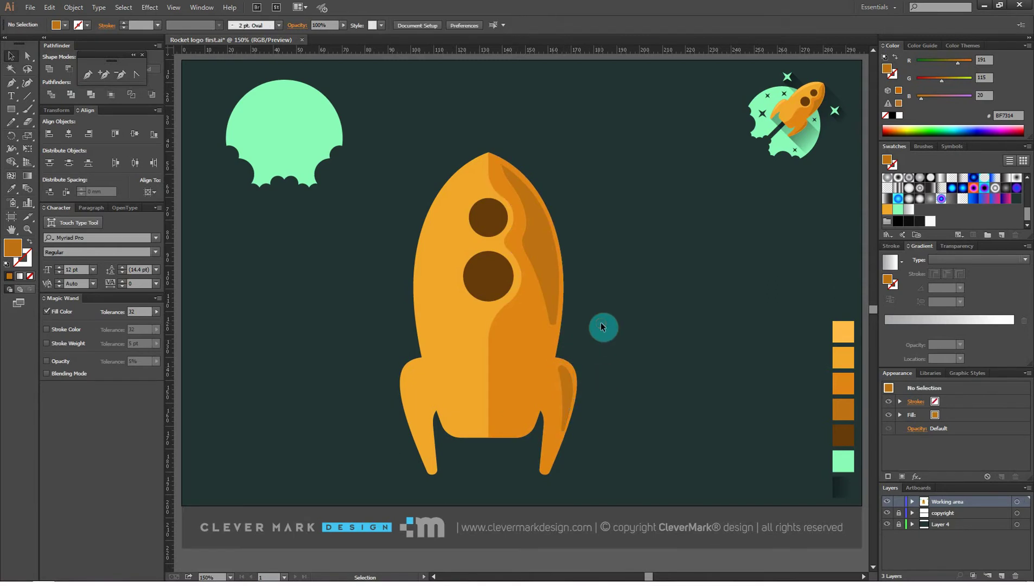
Step: Rotate the right fin's shadow slightly and position it to follow the fin's outer edge
click(573, 398)
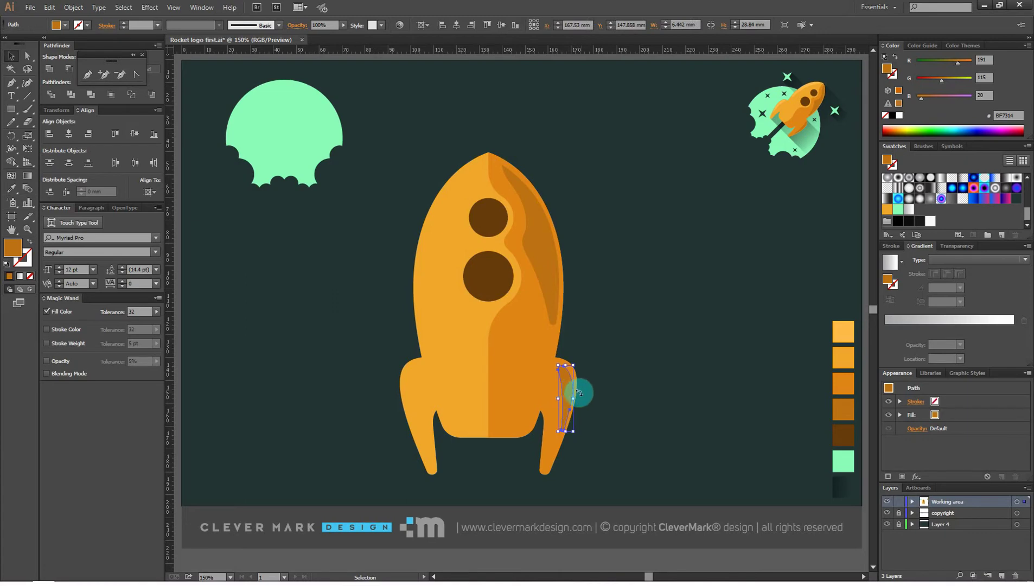
drag(576, 427, 561, 429)
drag(578, 361, 577, 361)
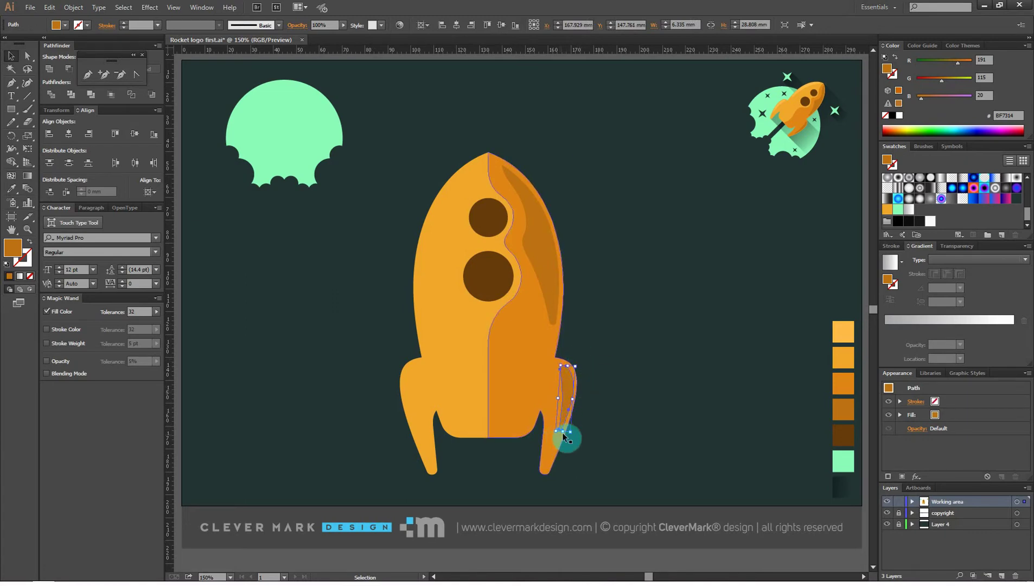
Step: Create a copy of the fin shadow reflected across the vertical axis and move it onto the left fin
right_click(570, 386)
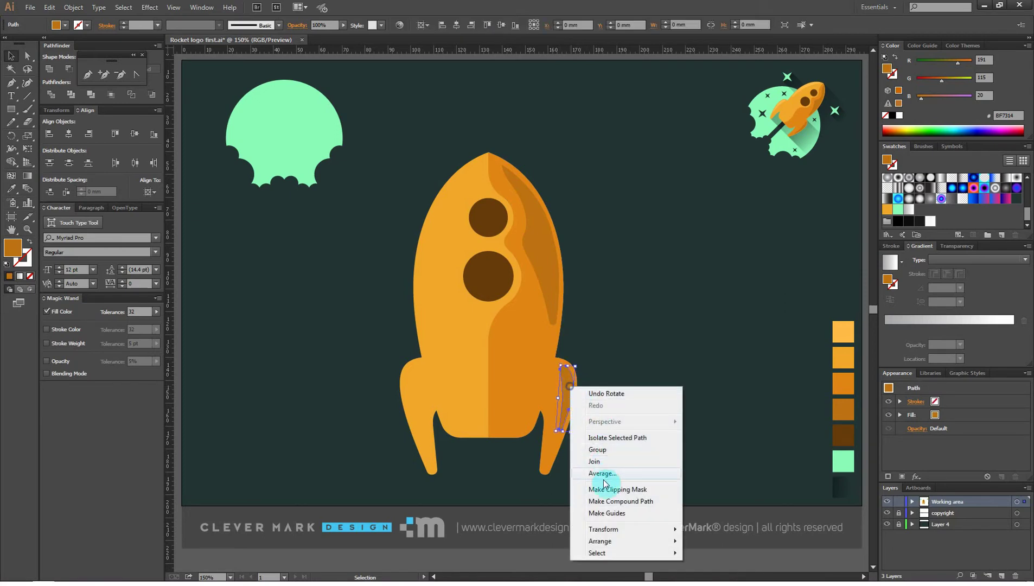
mouse_move(605, 529)
click(735, 474)
click(736, 332)
drag(570, 387, 415, 392)
Step: Fill the left fin's mirrored shape with the light orange FFBC47 sampled from the palette's first swatch
click(11, 189)
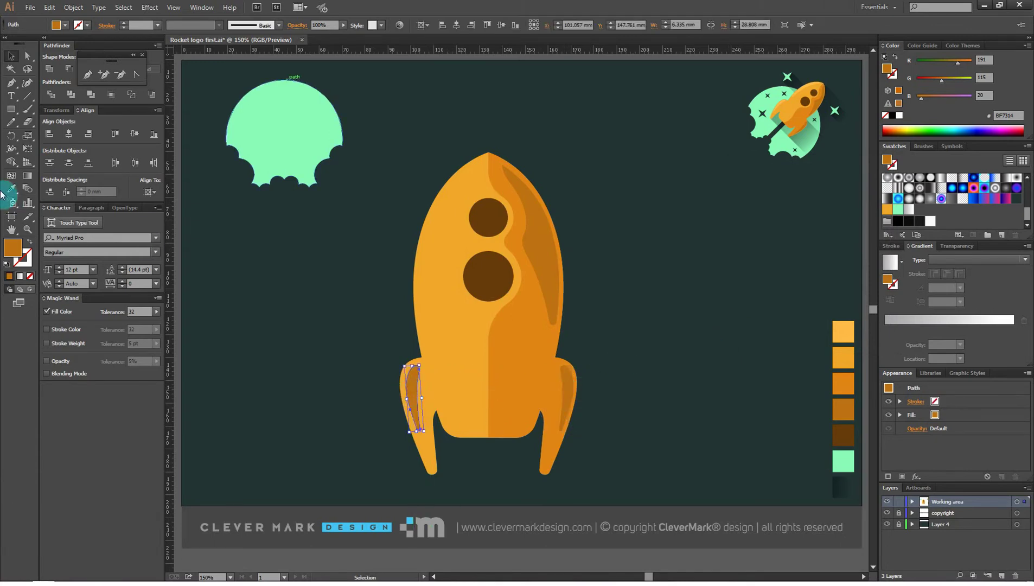
click(841, 324)
click(11, 55)
click(339, 280)
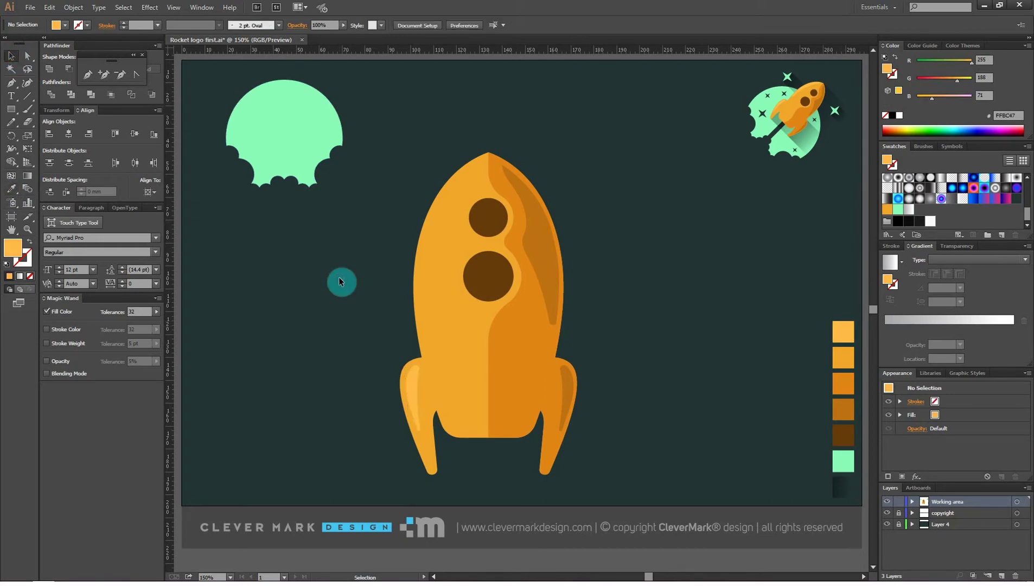
Step: Create a copy of the body shadow reflected across the vertical axis and move it onto the rocket's left side
click(551, 265)
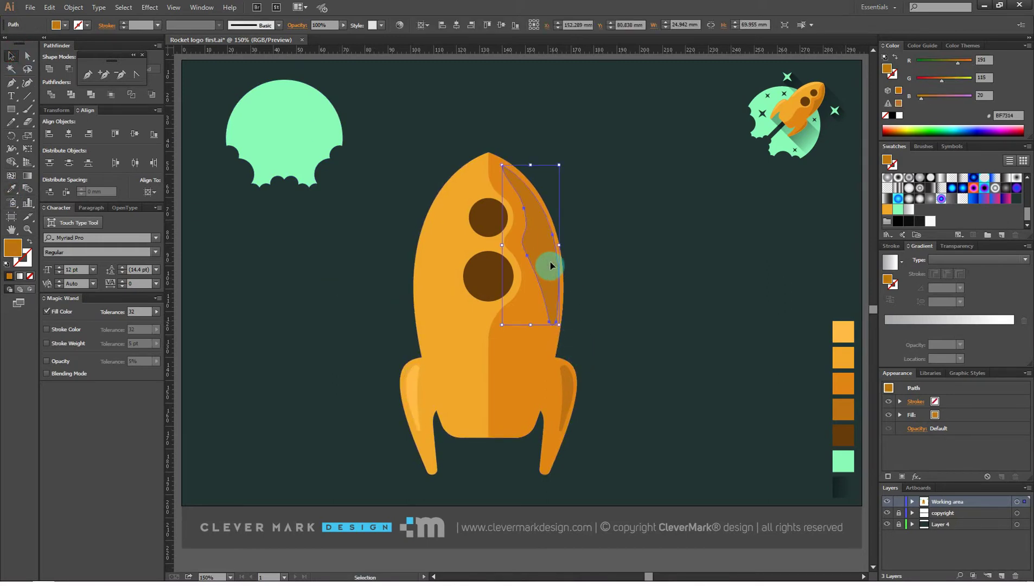
right_click(550, 266)
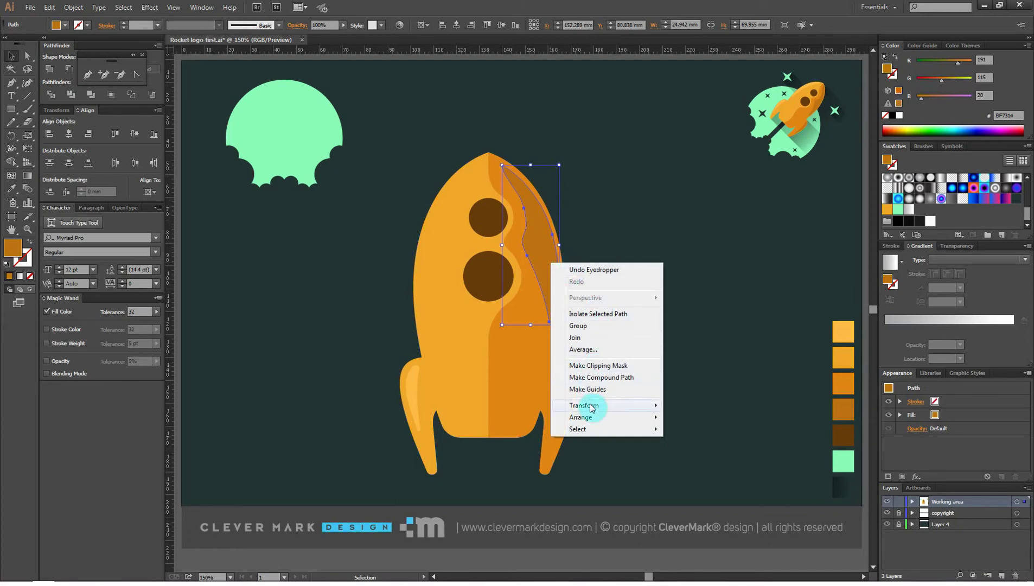
mouse_move(599, 410)
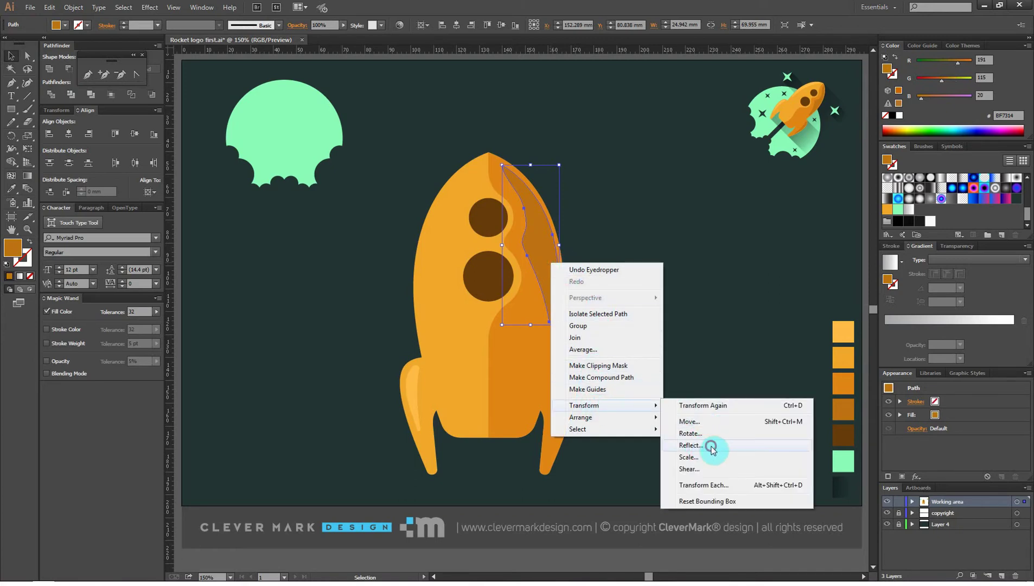
click(689, 445)
click(748, 327)
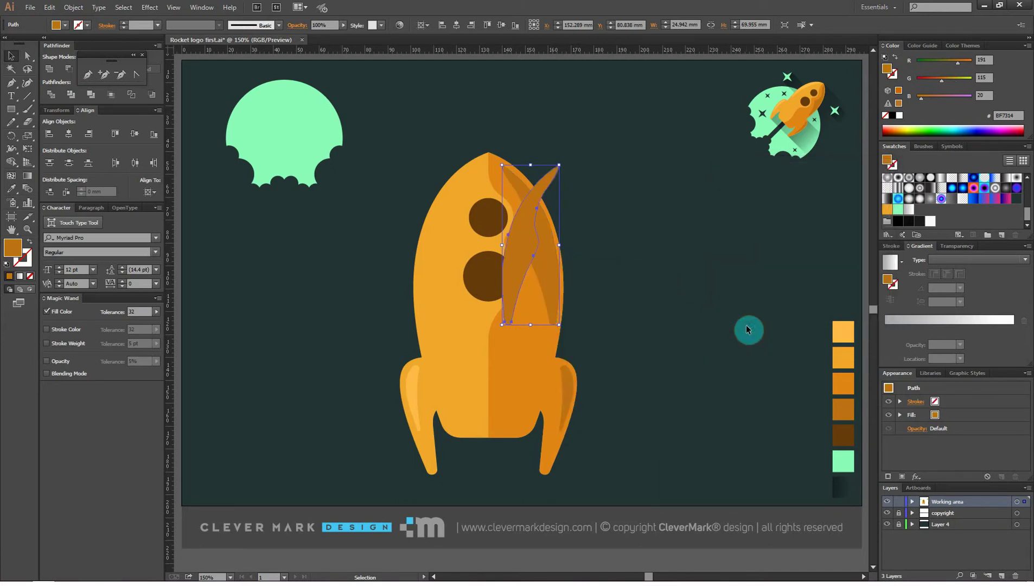
click(605, 231)
drag(512, 196, 451, 192)
click(659, 189)
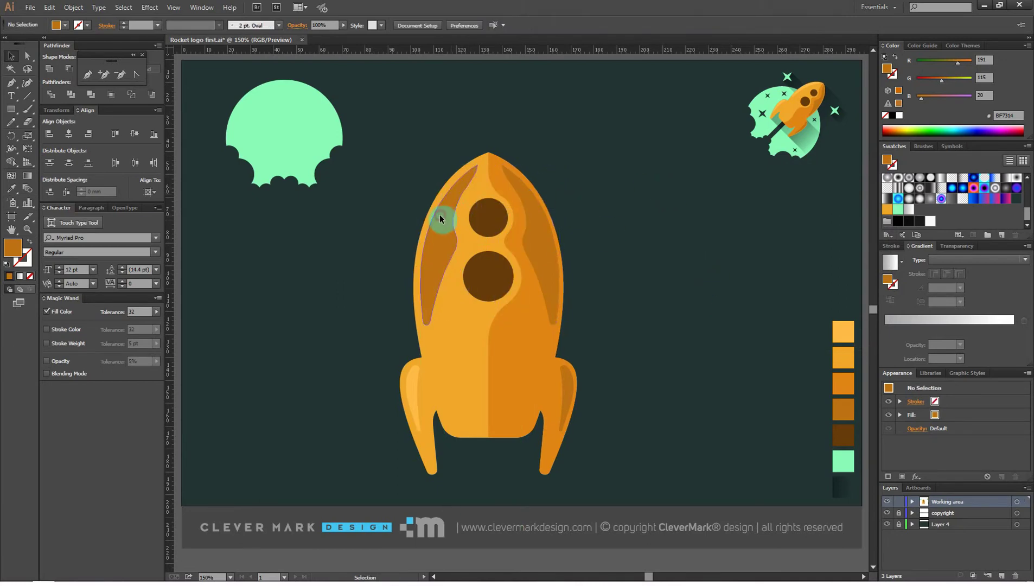
Step: Fill the mirrored shape on the body's left side with the light orange FFBC47 from the palette's first swatch
click(440, 216)
click(12, 189)
click(845, 328)
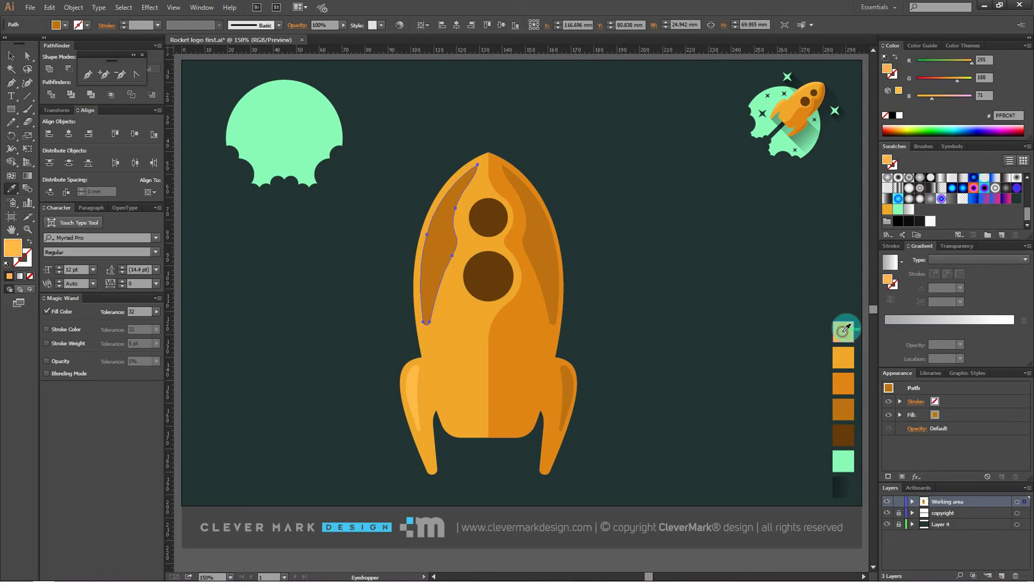
click(11, 55)
click(264, 237)
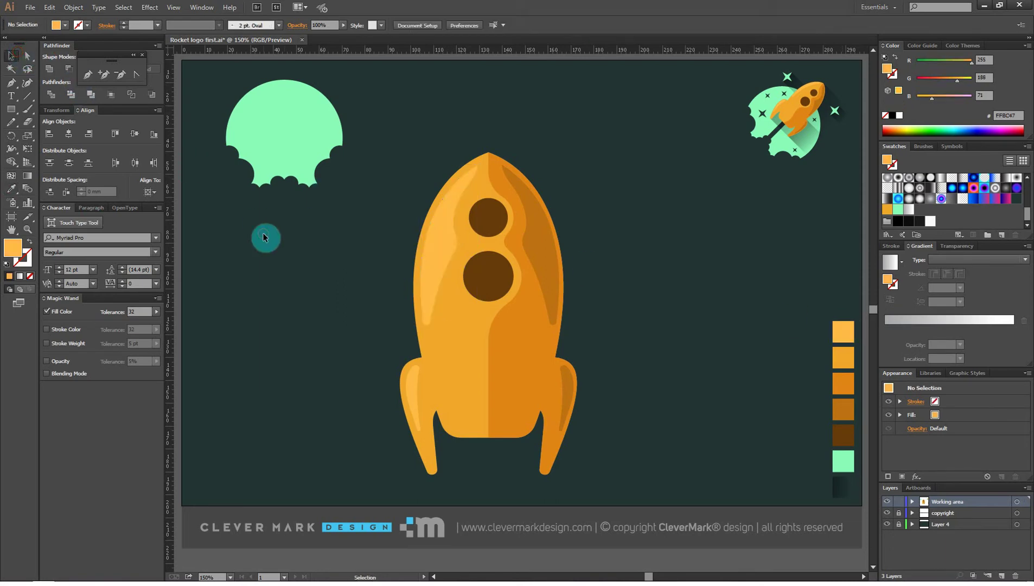
Step: Delete the lower anchor point on the inner edge of the body's left highlight
click(27, 55)
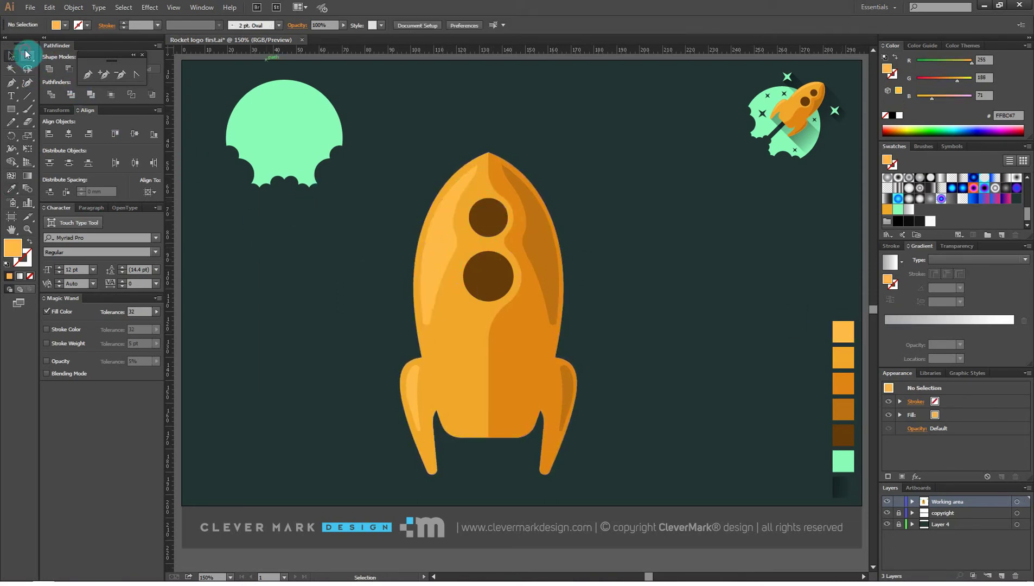
click(438, 231)
click(121, 74)
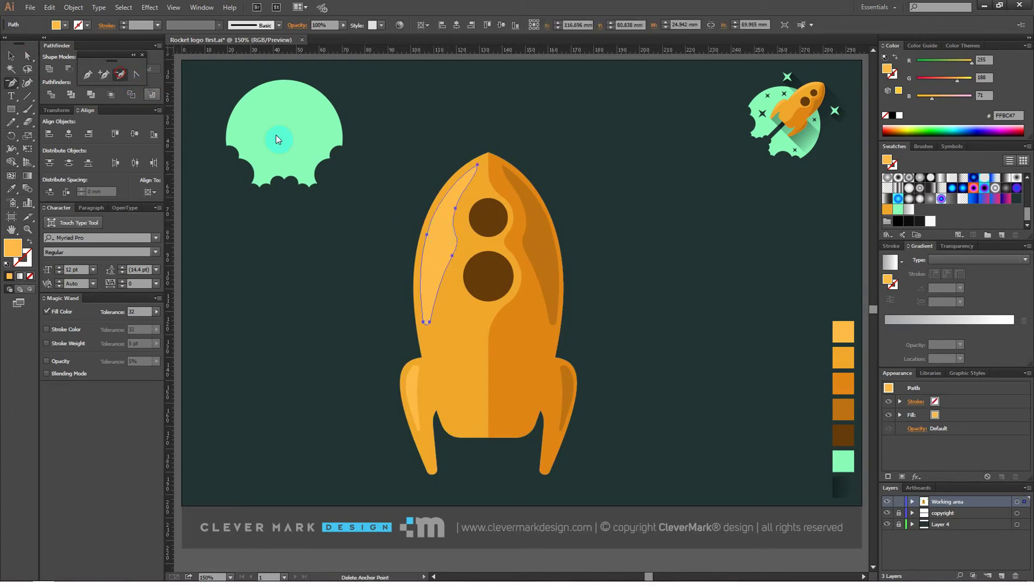
click(27, 56)
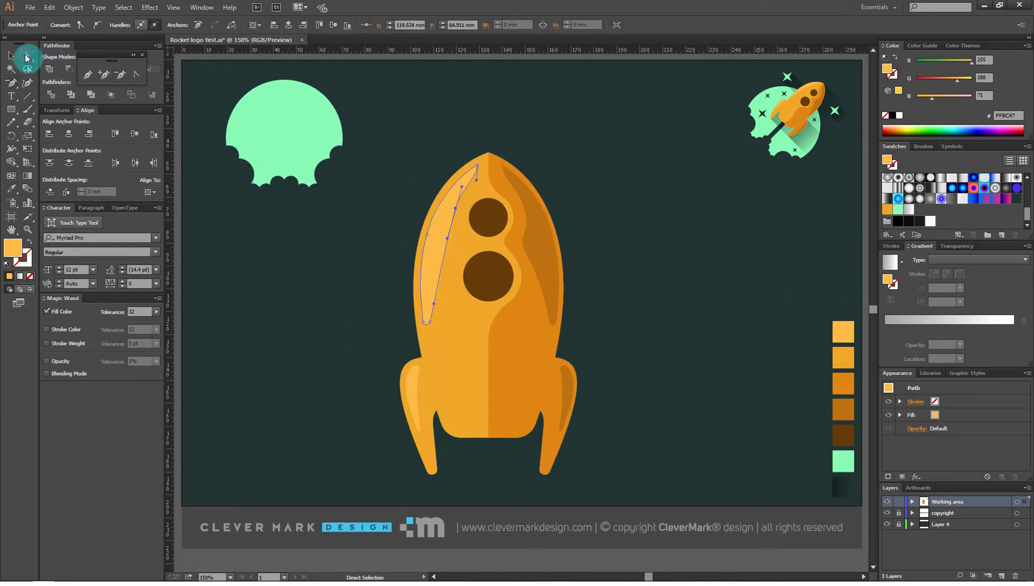
Step: Adjust the remaining inner anchor point and its handles so the left highlight's inner edge forms a smooth curve
click(454, 209)
mouse_move(455, 209)
mouse_down()
mouse_move(438, 224)
mouse_move(453, 191)
mouse_up()
click(11, 55)
click(354, 252)
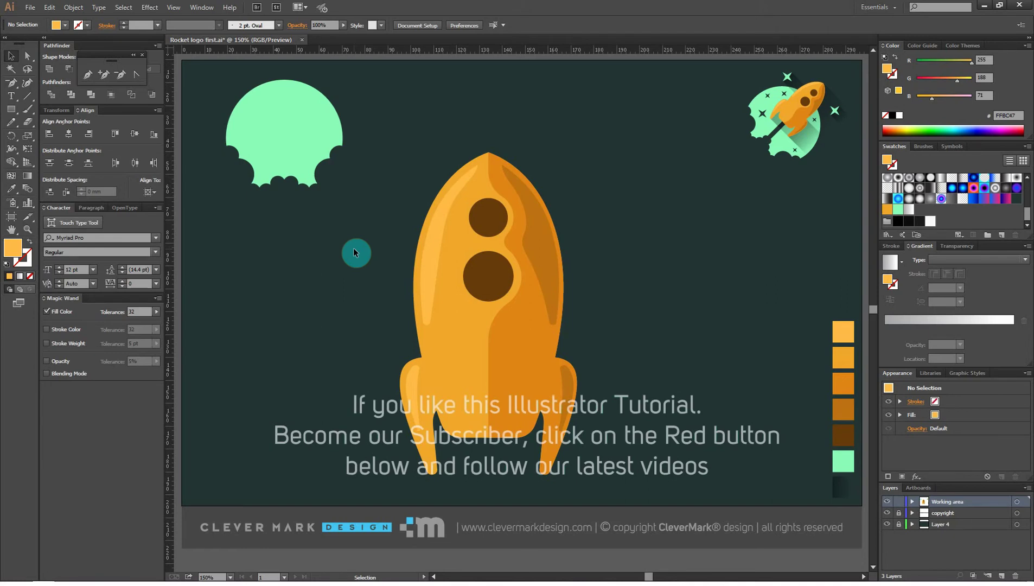
Step: Scale the whole rocket down to about 37 by 67 mm and move it between the mint shape and the reference logo
drag(389, 141, 646, 494)
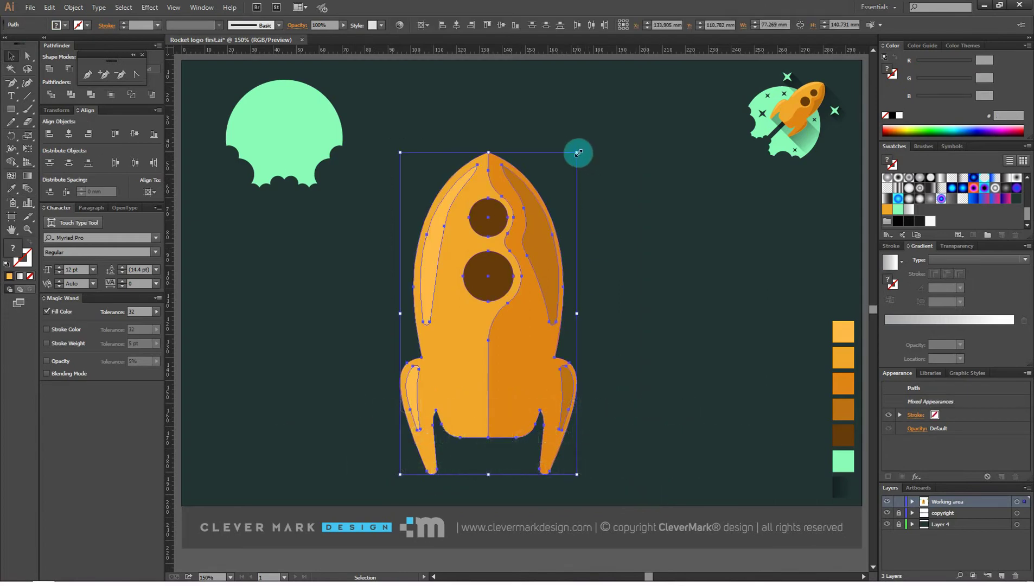
drag(578, 153, 531, 238)
drag(490, 342, 554, 206)
click(472, 274)
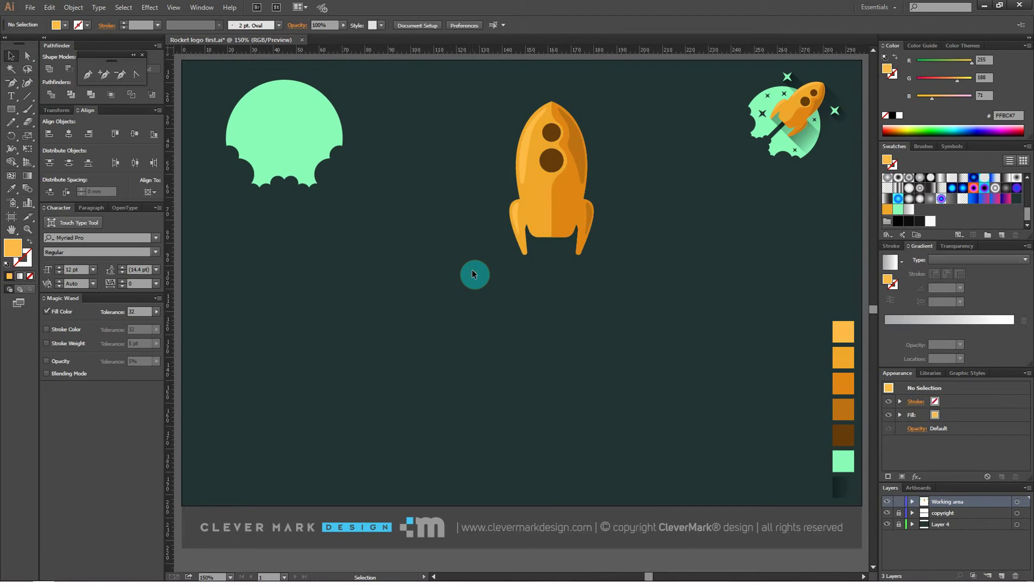
drag(478, 92, 621, 266)
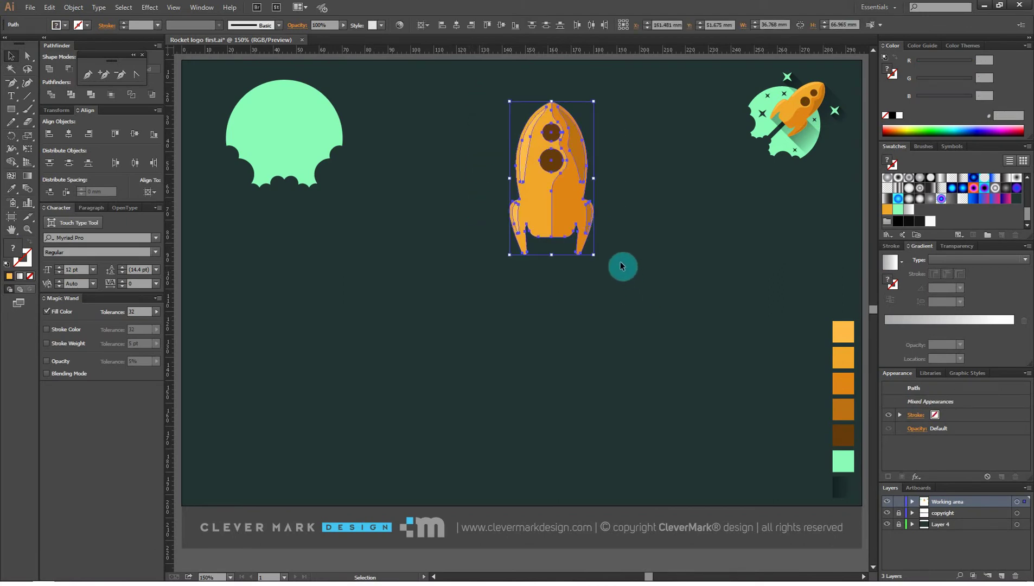
click(411, 236)
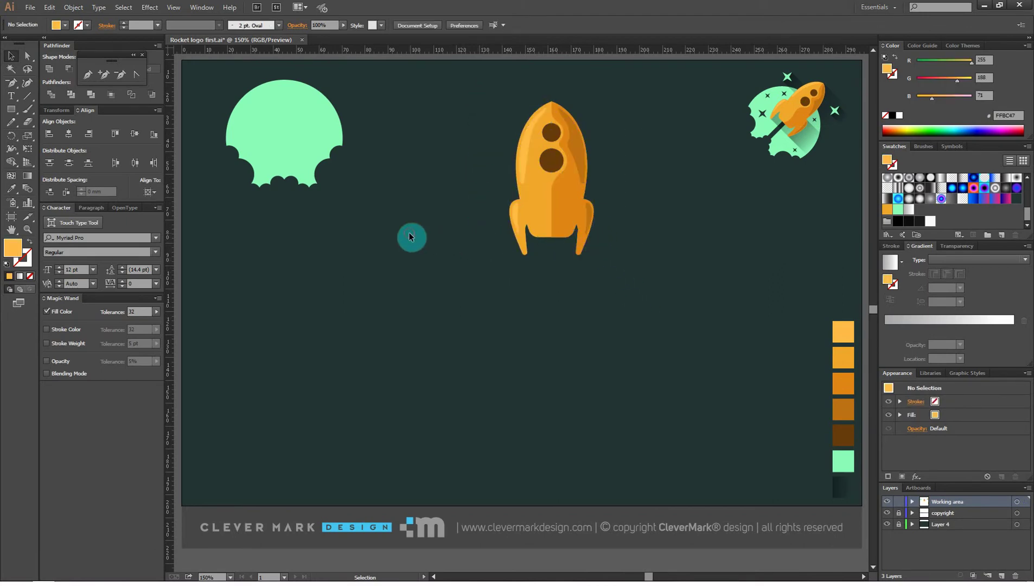
Step: Create a four-pointed star with radii of 35 mm and 10 mm below and beside the rocket
click(11, 110)
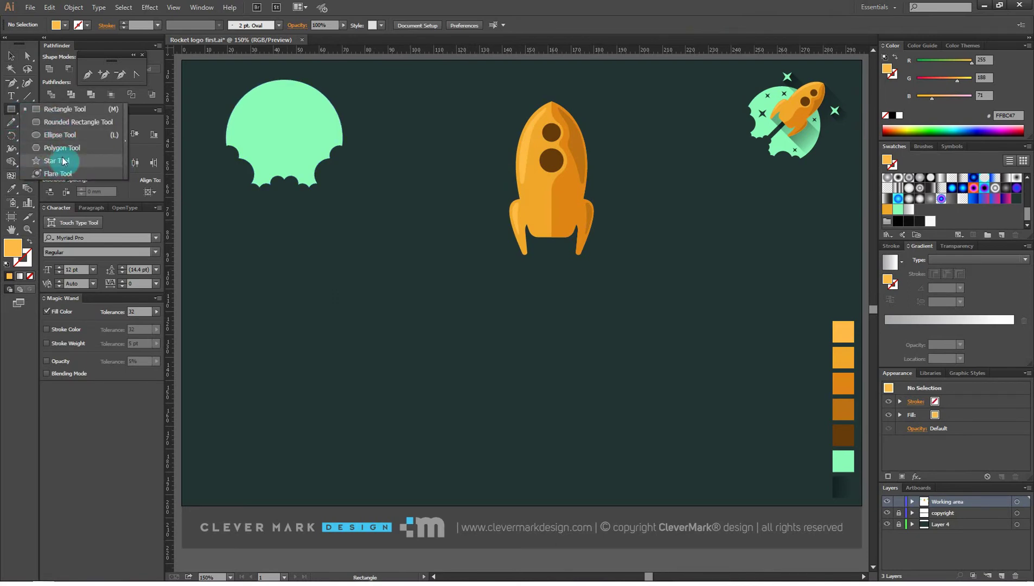
click(66, 161)
click(578, 287)
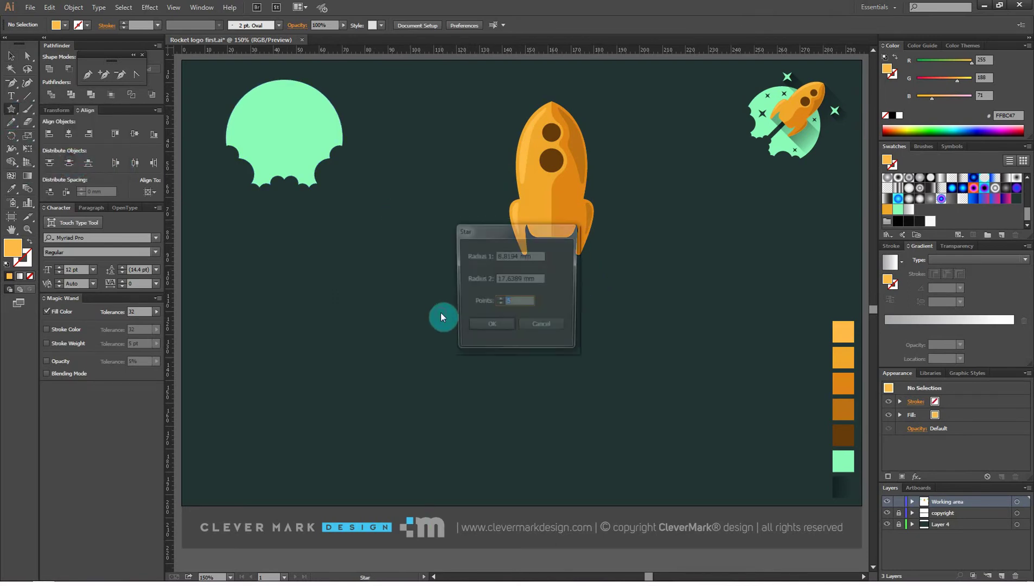
double_click(510, 302)
text(4)
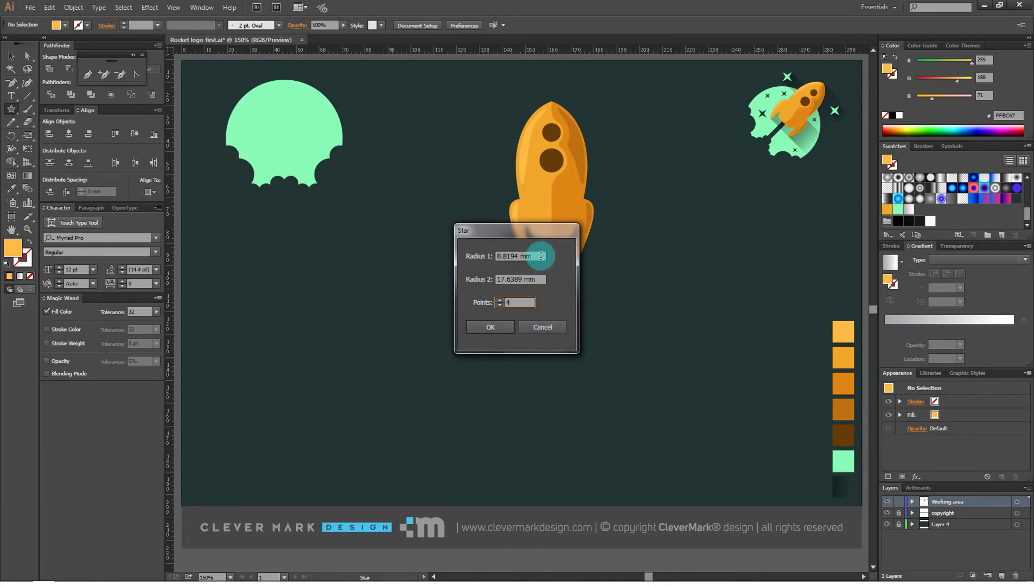
drag(530, 257, 481, 260)
text(35)
drag(540, 279, 489, 284)
text(10)
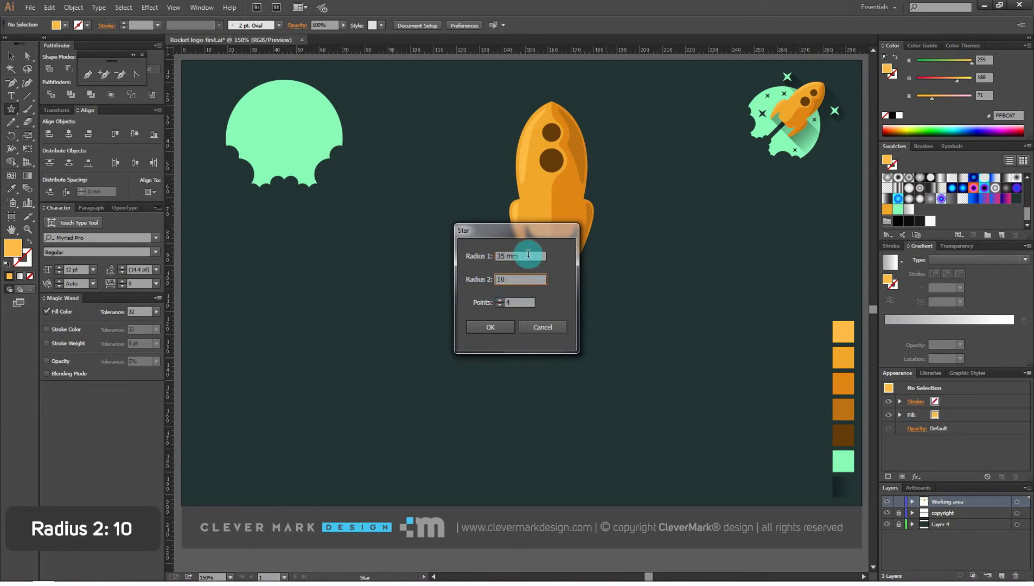
click(491, 327)
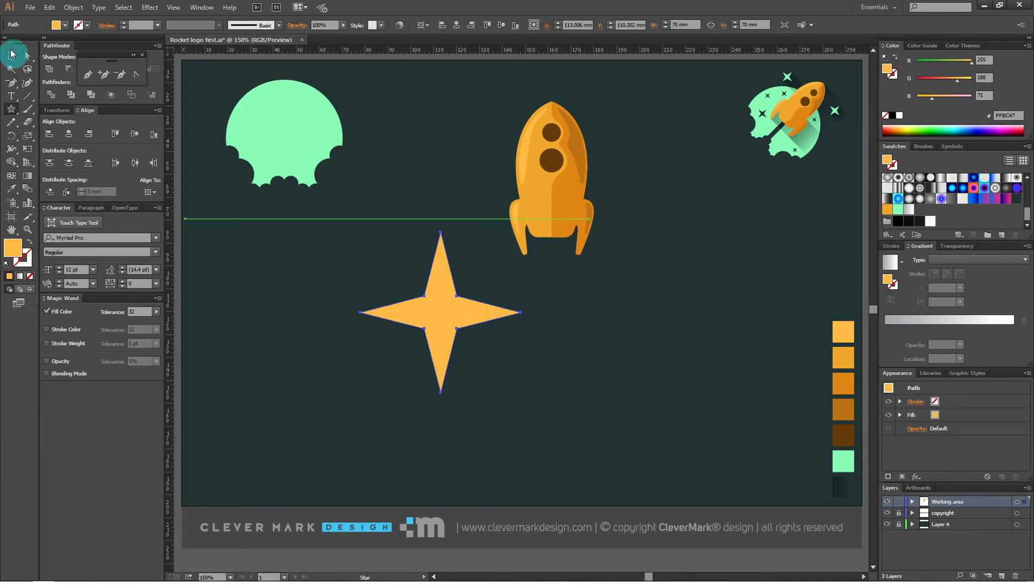
click(11, 56)
drag(482, 217, 469, 193)
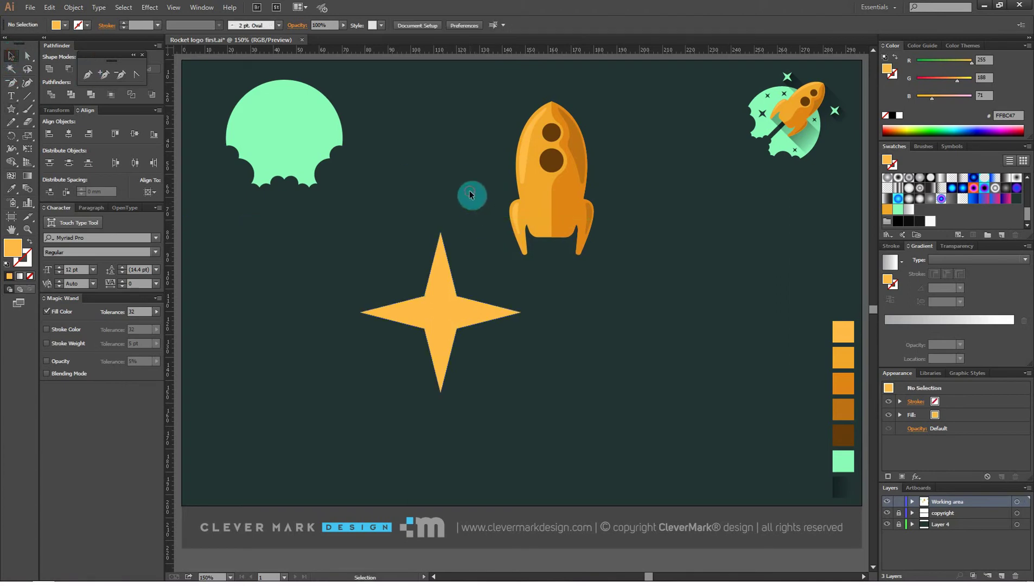
Step: Fill the star with the mint colour sampled from the cloud-edged circle
click(449, 288)
click(11, 188)
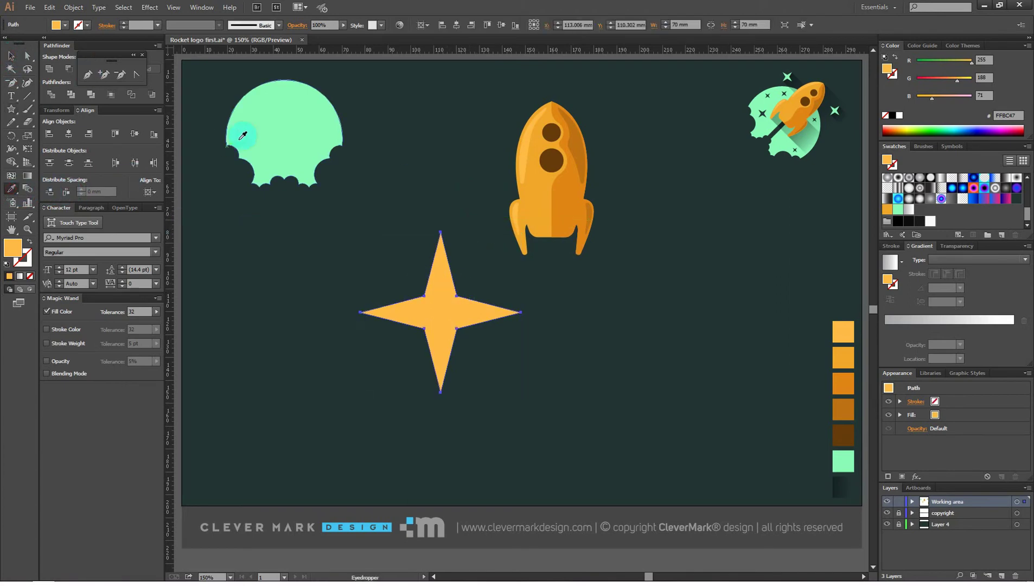
click(287, 119)
click(11, 56)
click(396, 266)
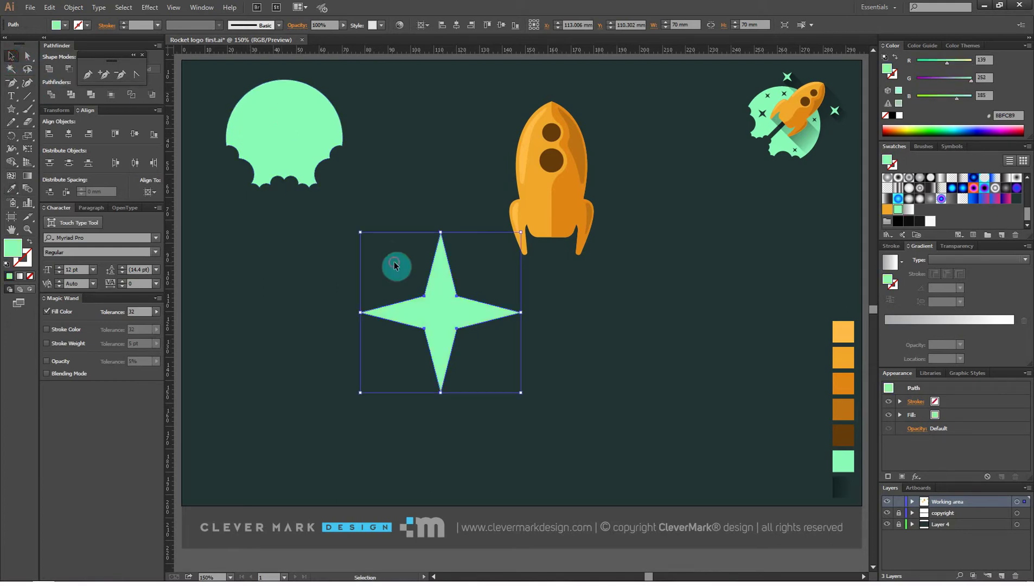
click(429, 178)
Step: Scale the star down proportionally to about 37 mm and move it up slightly
click(442, 301)
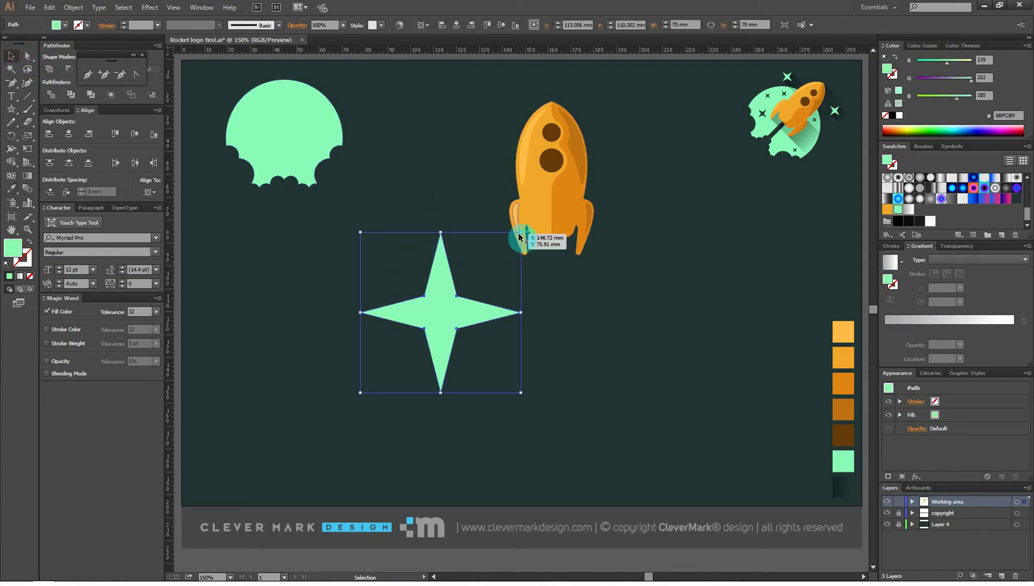
drag(519, 234, 483, 269)
drag(436, 341, 434, 297)
Step: Move the mint cloud-edged shape below the rocket and send it to the back
click(310, 158)
drag(300, 137, 500, 363)
right_click(492, 354)
mouse_move(530, 508)
click(637, 531)
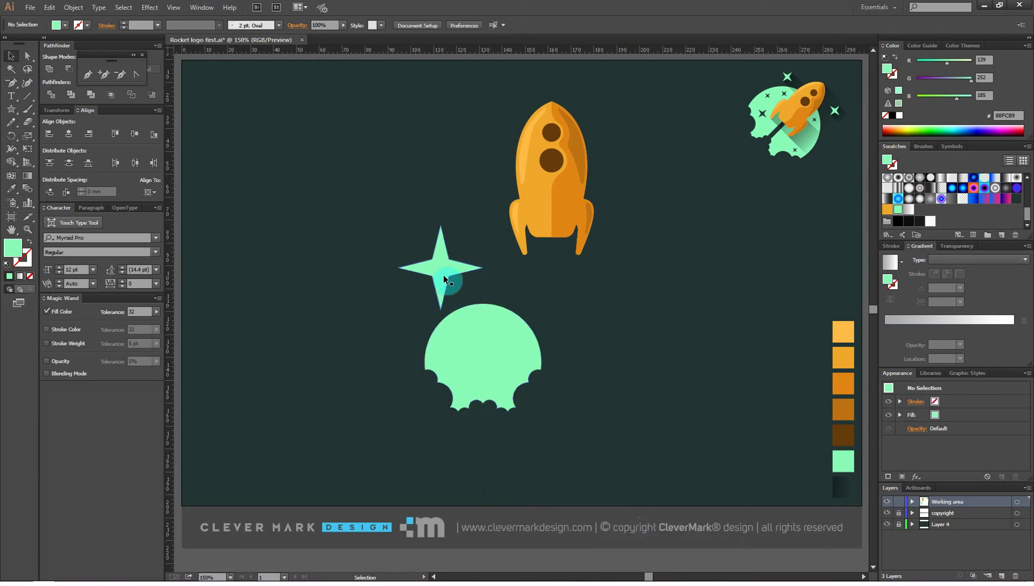
Step: Move the star aside to the left and group all parts of the rocket
drag(446, 279, 324, 243)
drag(631, 101, 496, 268)
right_click(553, 173)
click(590, 223)
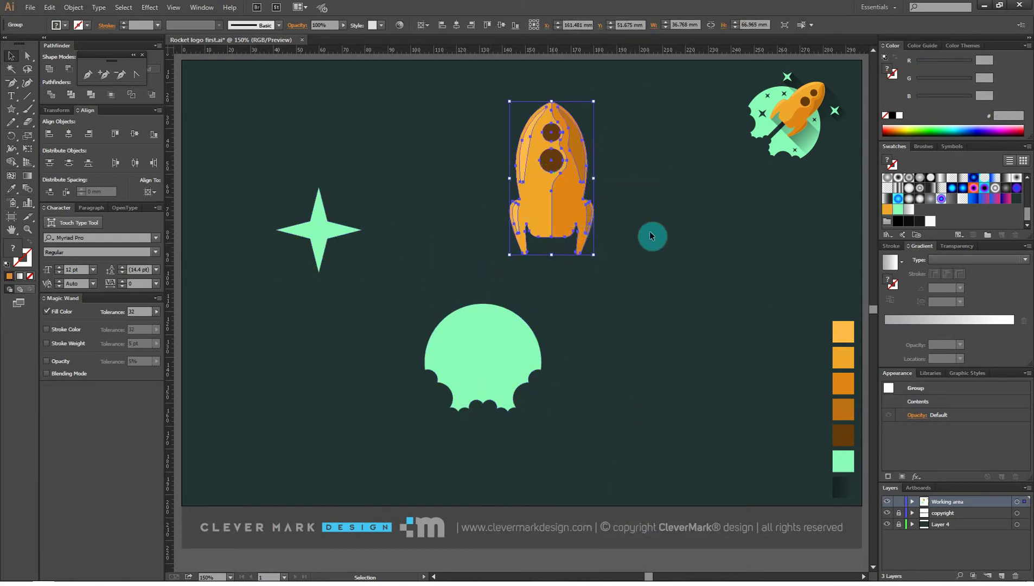
click(652, 235)
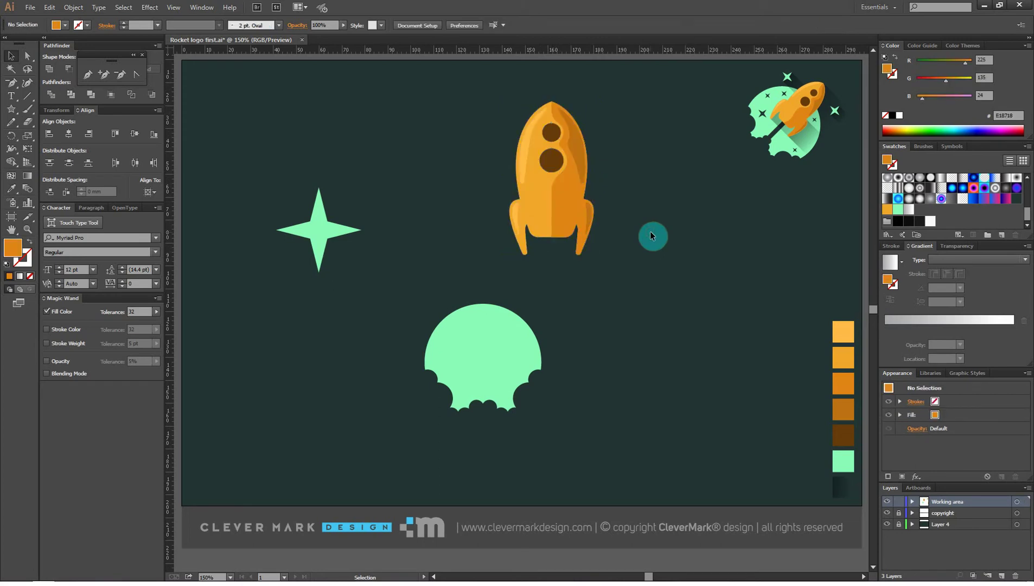
Step: Align the rocket's horizontal centre to the mint shape, using the mint shape as the key object
click(571, 188)
shift+click(491, 335)
click(491, 335)
click(75, 134)
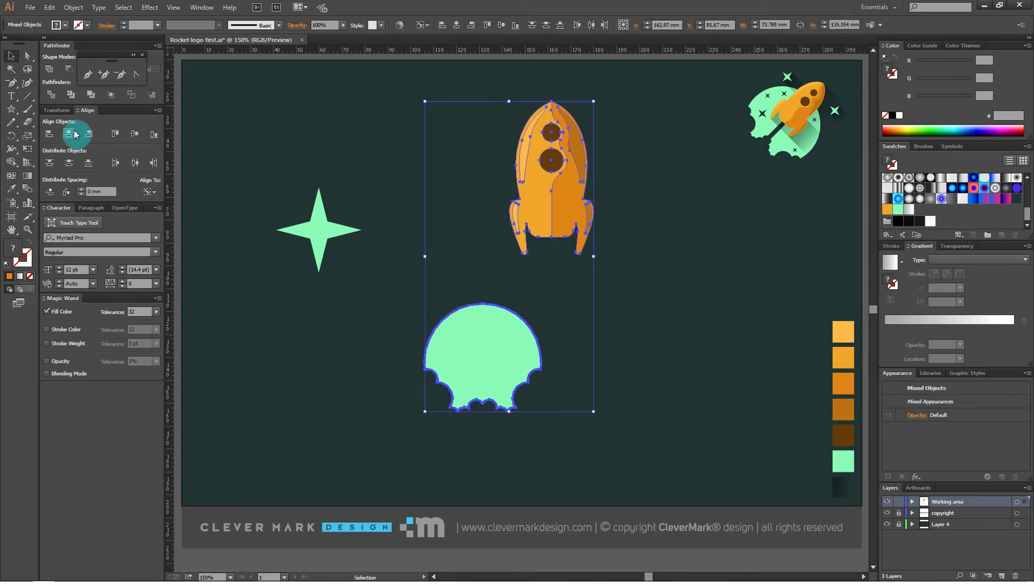
Step: Move the rocket down onto the mint shape and scale it proportionally to about 23 by 42 mm
click(614, 140)
drag(506, 162, 502, 282)
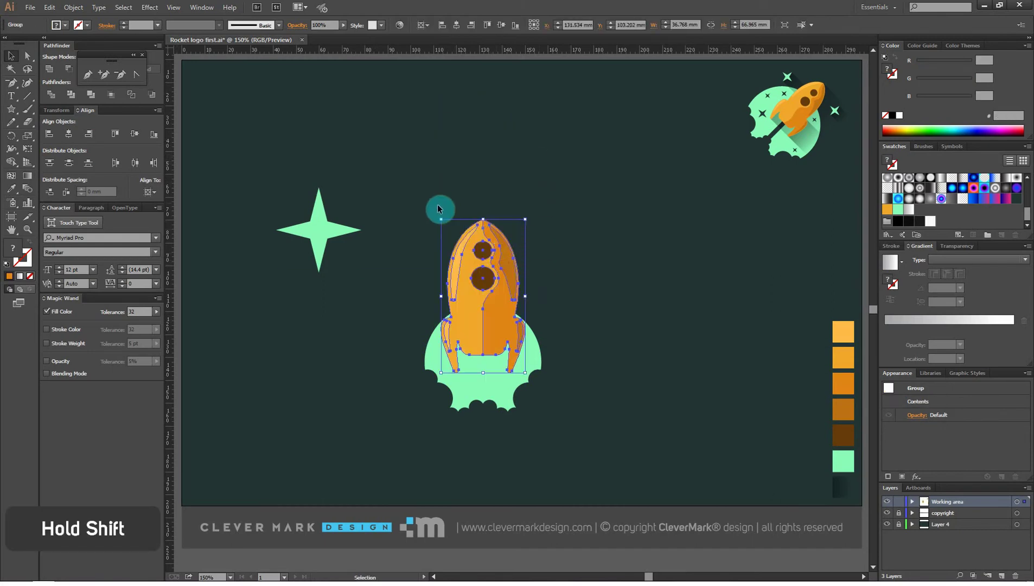
drag(442, 220, 456, 283)
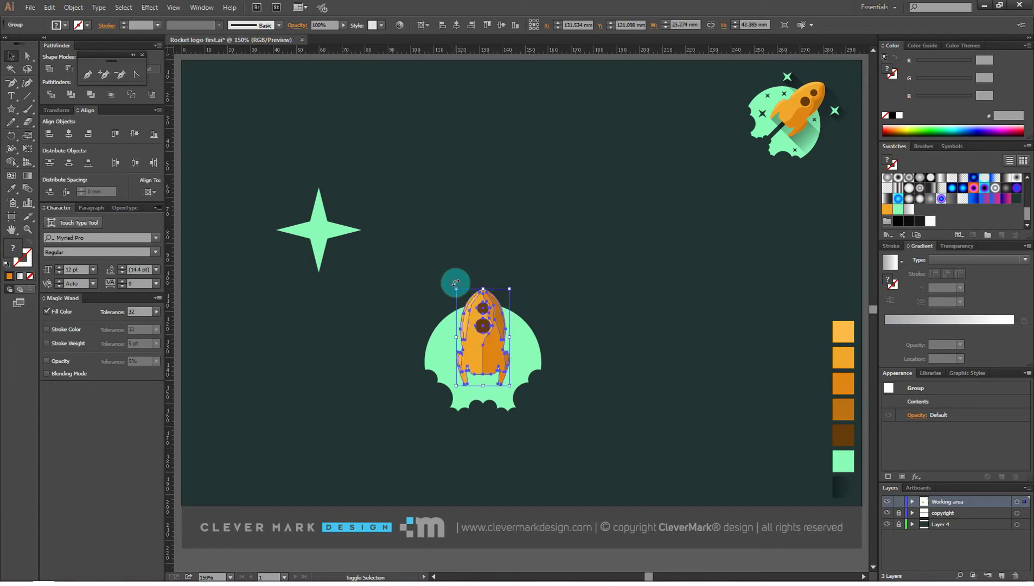
Step: Nudge the rocket up about 6 mm so its nose extends past the top of the mint circle
key(Up)
key(Up)
key(Up)
key(Up)
key(Up)
key(Up)
key(Up)
key(Up)
key(Up)
key(Up)
key(Up)
key(Up)
key(Up)
key(Up)
key(Up)
key(Up)
key(Up)
key(Up)
key(Up)
key(Up)
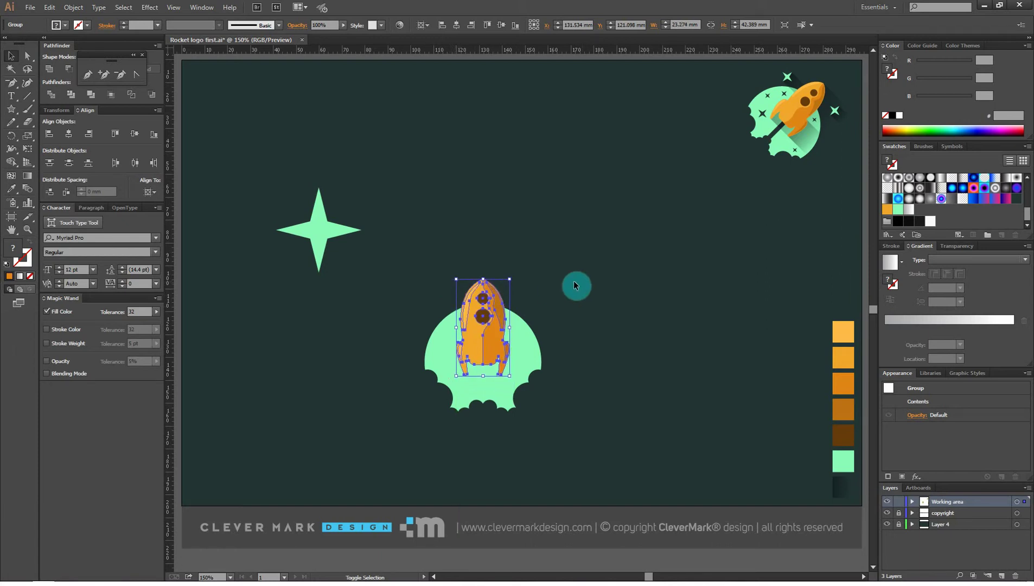
key(Down)
key(Down)
key(Down)
key(Down)
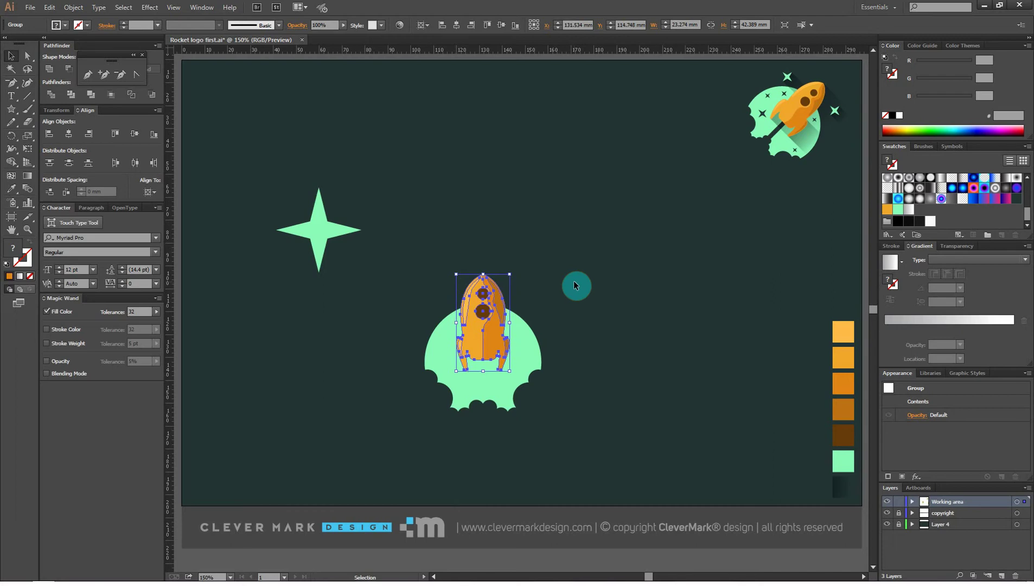
click(540, 276)
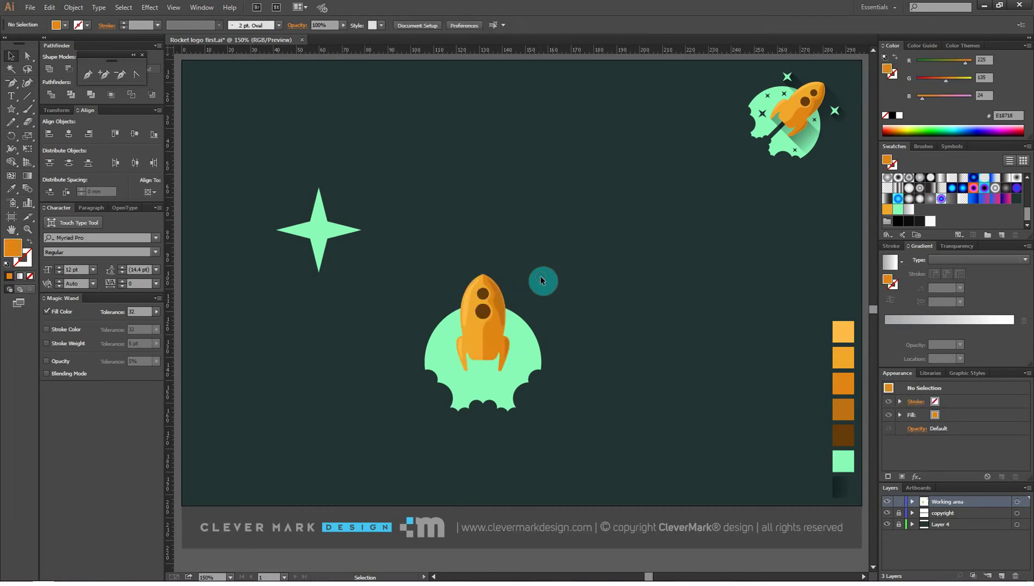
Step: Scale the rocket and mint shape together to about 119 by 140 mm and centre them on the artboard
click(320, 209)
drag(439, 286, 697, 93)
drag(626, 166, 586, 179)
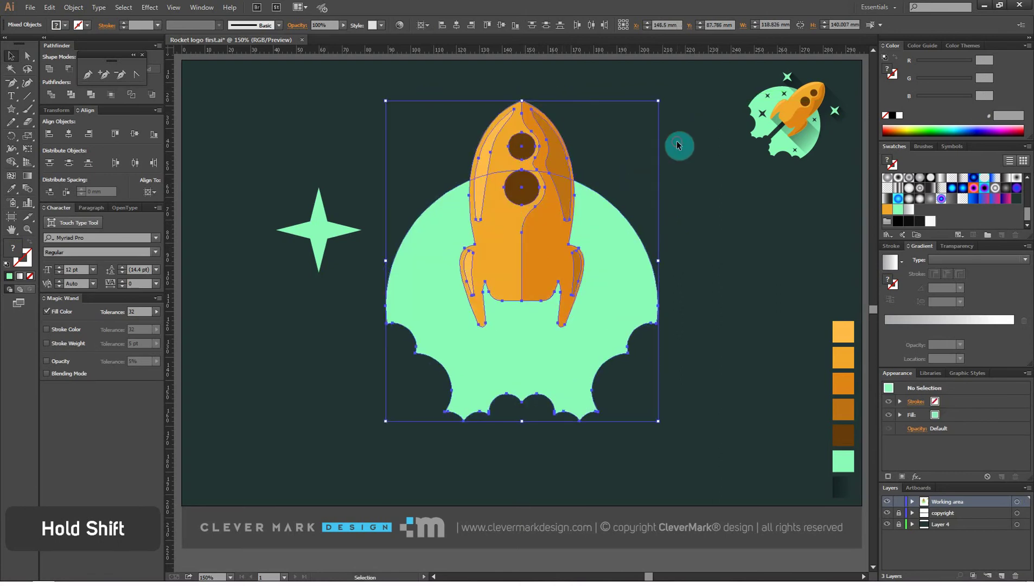
click(676, 144)
Step: Draw a narrow vertical rectangle from the rocket's base to the cloud edge and centre it horizontally on the mint shape
drag(9, 116, 57, 112)
mouse_move(513, 293)
mouse_down()
mouse_move(534, 368)
mouse_move(531, 420)
mouse_up()
click(11, 55)
shift+click(439, 276)
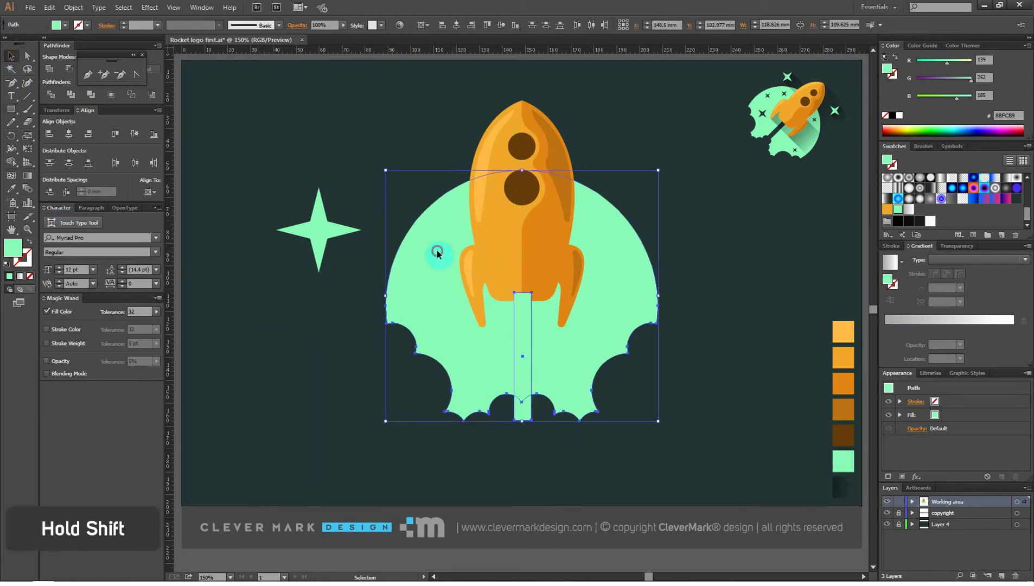
click(438, 251)
click(69, 134)
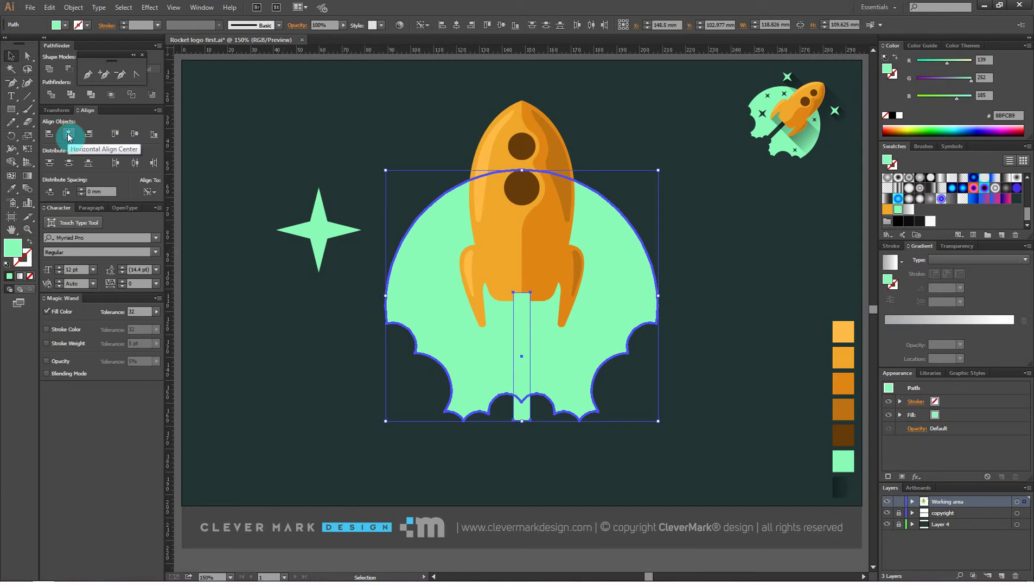
Step: Trim the mint shape with the narrow rectangle, ungroup the result and delete the strip to leave a slot
click(73, 94)
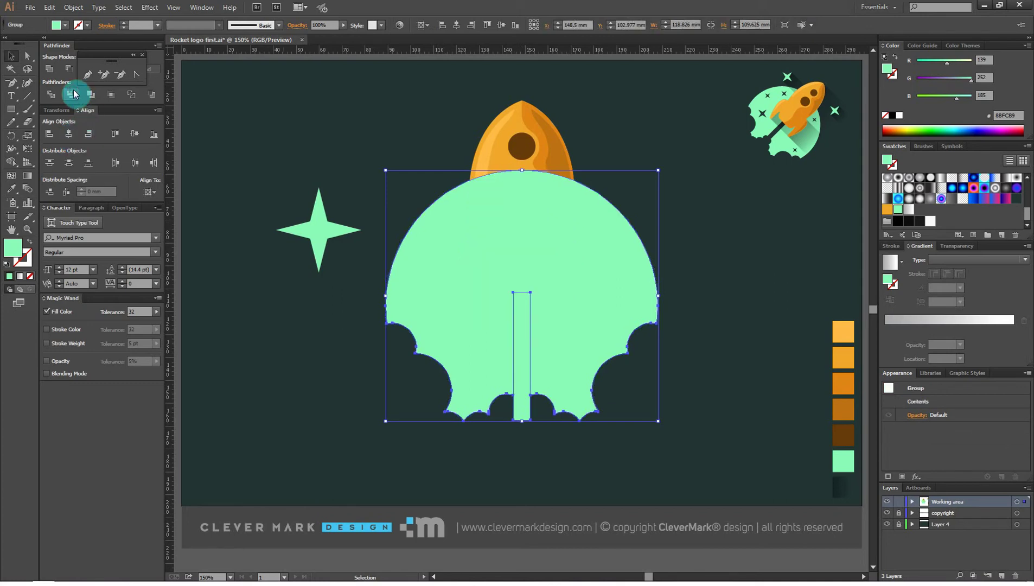
right_click(513, 218)
click(538, 286)
shift+click(443, 271)
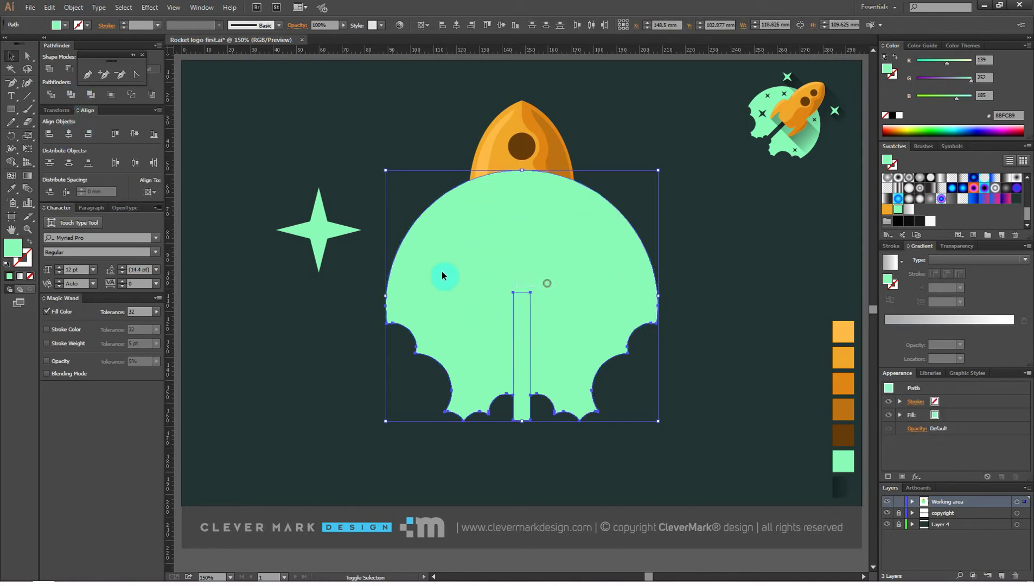
key(Delete)
Step: Send the slotted mint shape to the back, behind the rocket
click(444, 294)
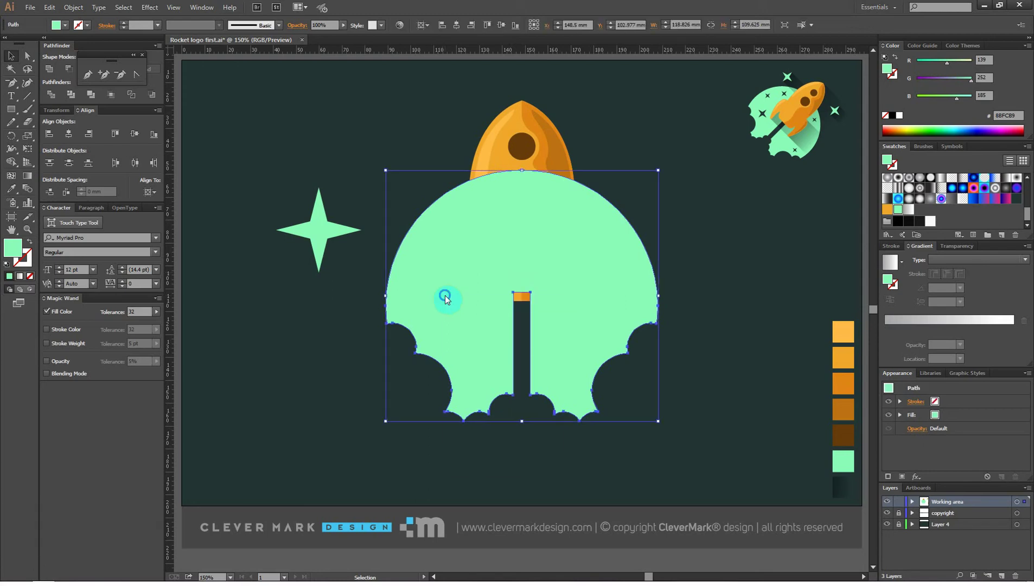
right_click(445, 295)
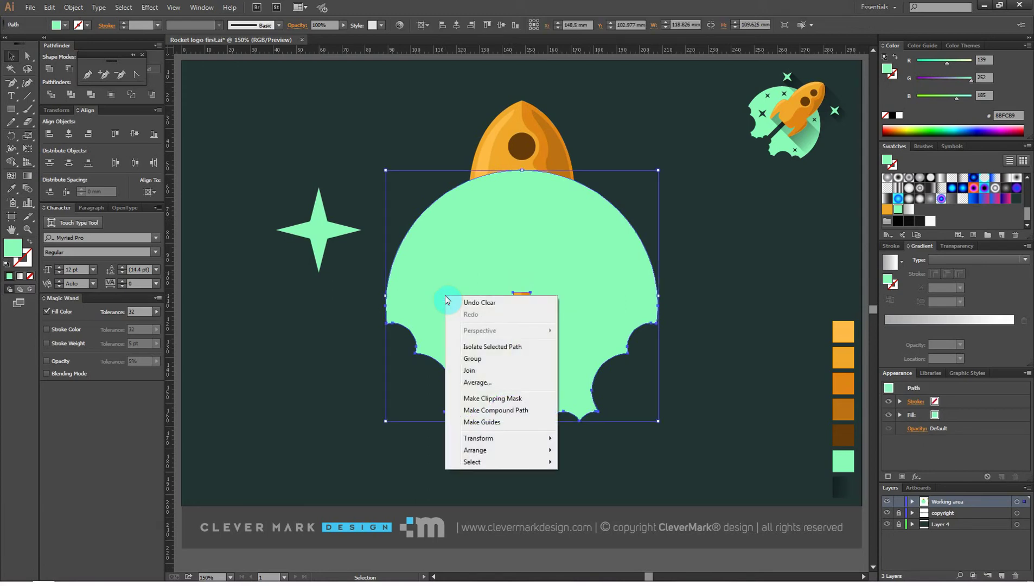
mouse_move(496, 451)
click(604, 486)
click(737, 345)
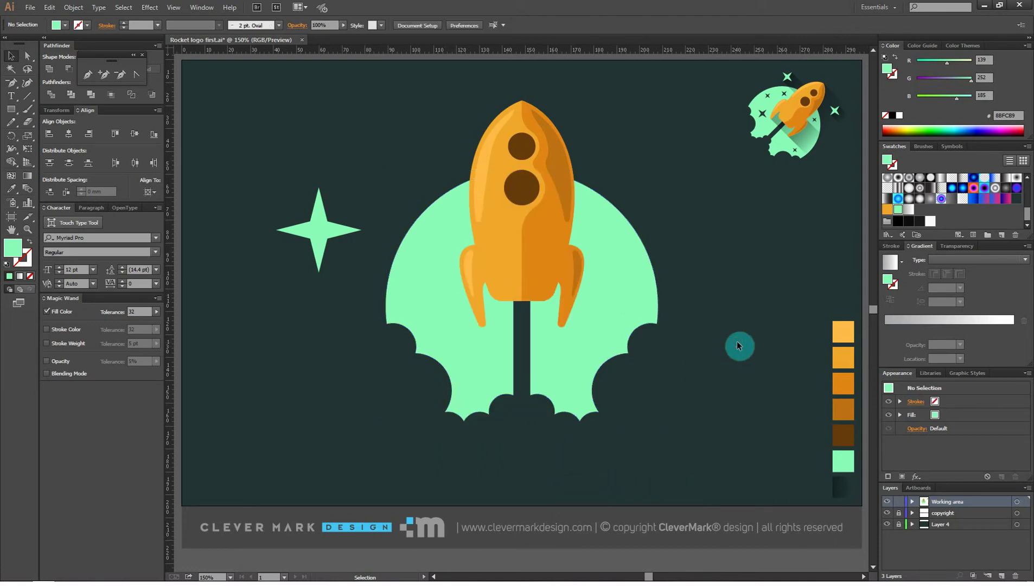
Step: Nudge the rocket down about 7 mm over the mint shape
click(509, 253)
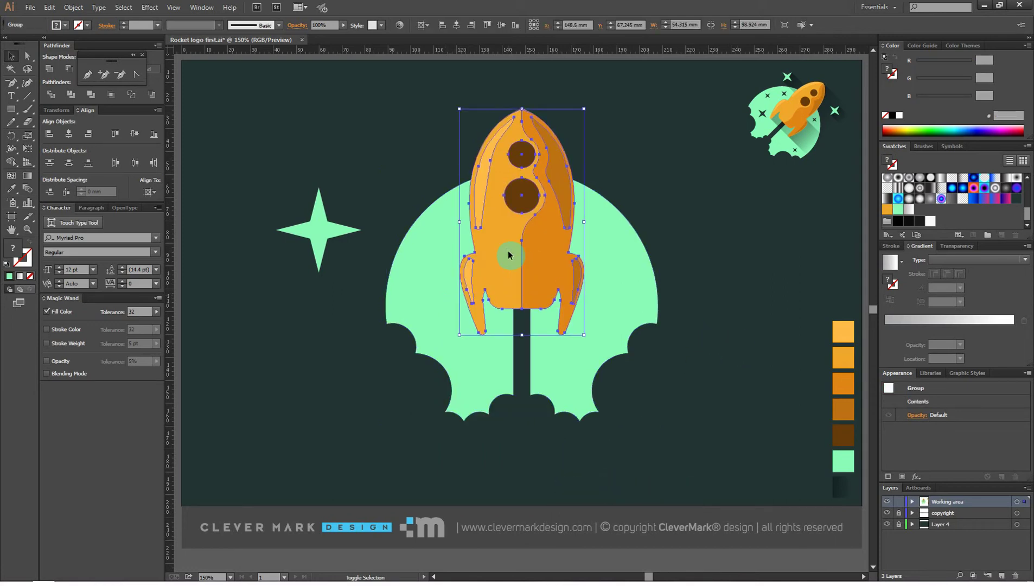
key(shift+Down)
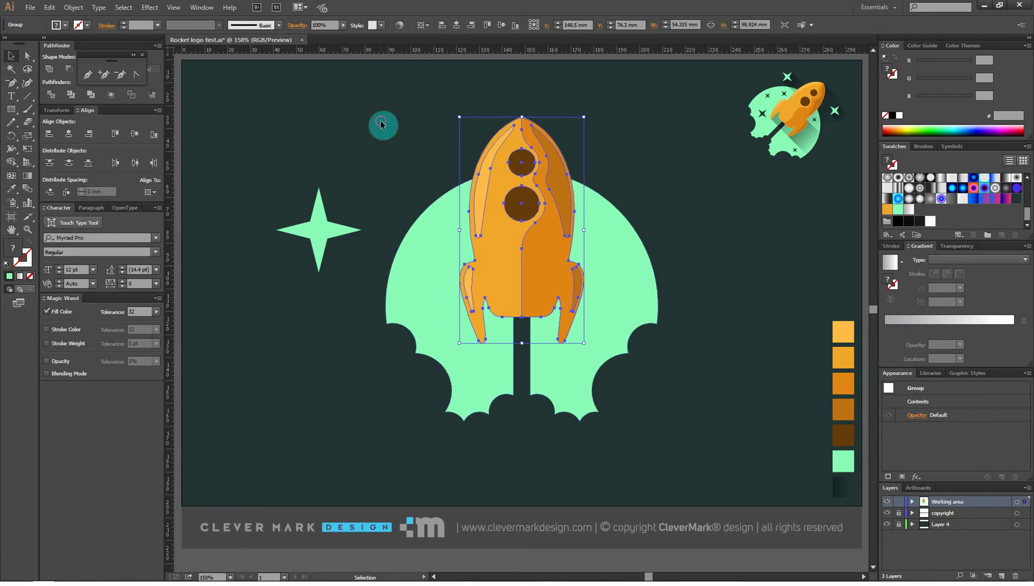
click(373, 139)
Step: Place a reduced mint star at the circle's upper left and a slightly smaller copy at its upper right
click(319, 231)
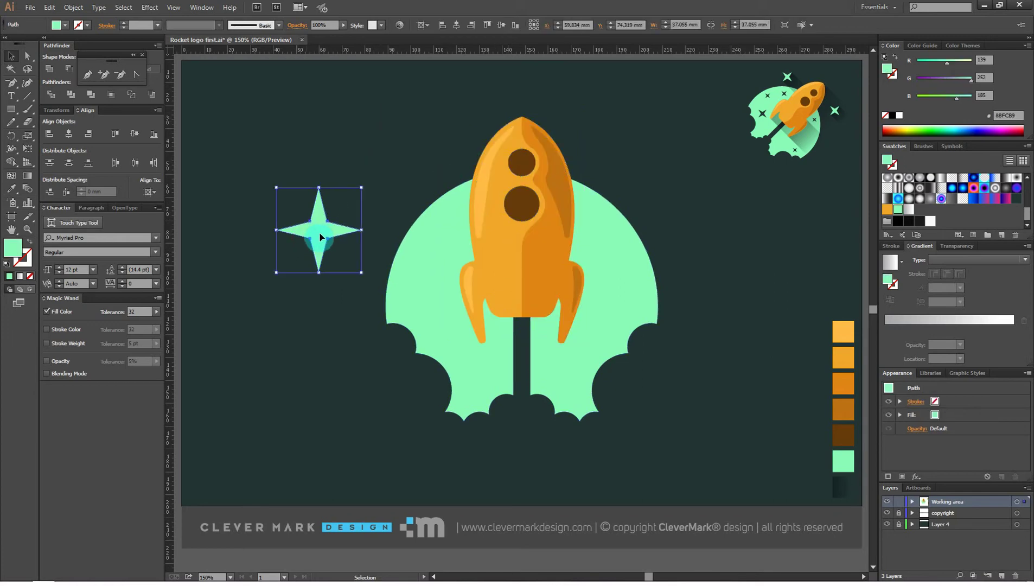
drag(325, 233, 413, 173)
drag(450, 213, 641, 176)
click(448, 127)
drag(671, 146, 603, 162)
Step: Copy the left mint star and fill the copy with the palette's light orange FFBC47
mouse_move(416, 180)
mouse_down()
mouse_move(416, 190)
mouse_move(397, 184)
mouse_move(347, 253)
mouse_move(314, 237)
mouse_up()
click(339, 214)
click(11, 188)
click(844, 331)
click(10, 56)
click(207, 137)
Step: Distribute five light orange stars of varying sizes on the mint circle, three left of the rocket and two right
drag(339, 260, 461, 209)
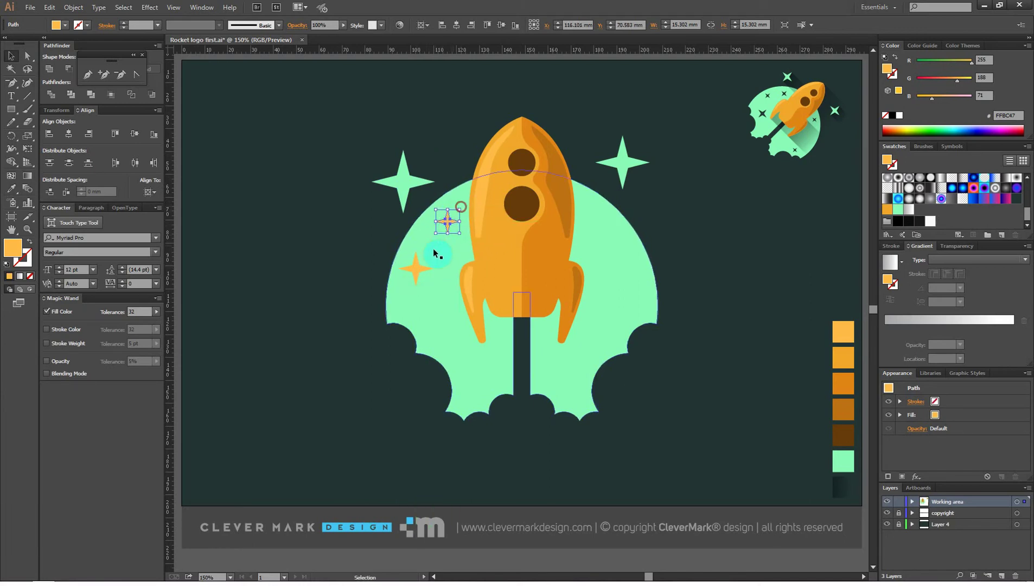
click(419, 271)
drag(434, 288, 572, 390)
drag(552, 355, 561, 362)
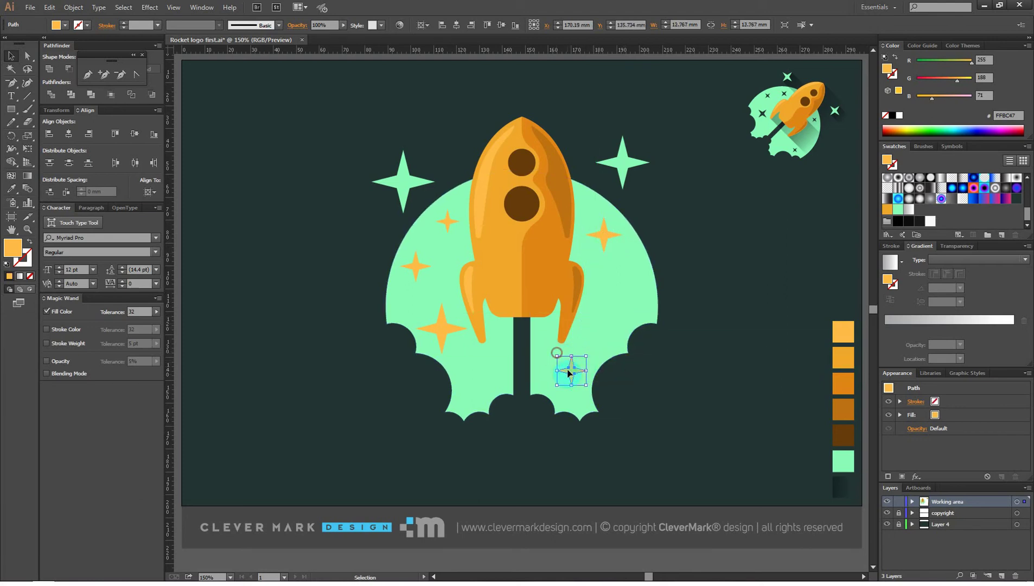
Step: Trim the mint shape with the five light orange stars
shift+click(604, 233)
shift+click(446, 227)
shift+click(417, 267)
shift+click(438, 327)
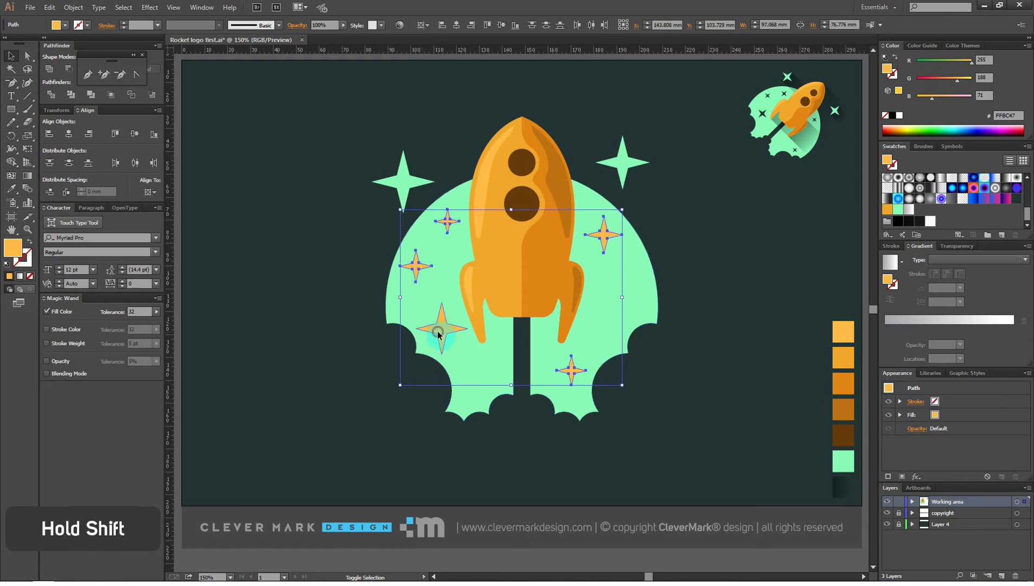
shift+click(414, 297)
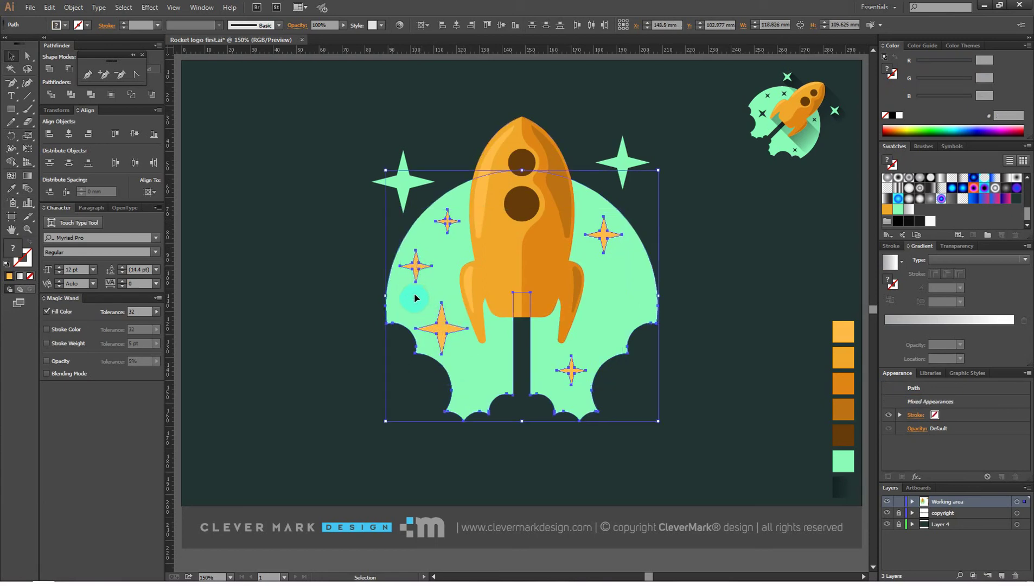
click(69, 95)
Step: Ungroup the trimmed mint shapes and delete the five light orange stars to leave star-shaped cut-outs
right_click(536, 257)
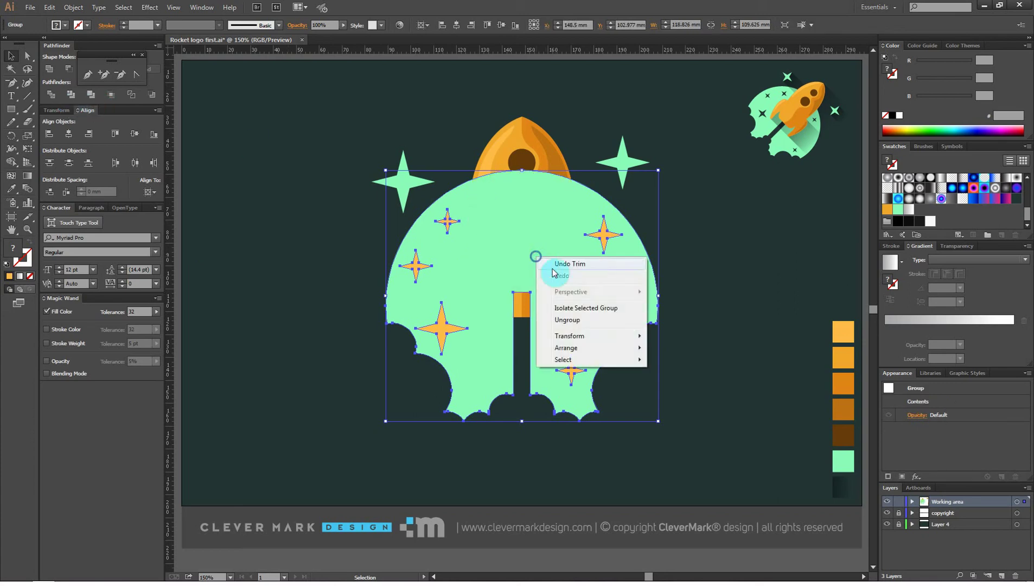
click(563, 321)
shift+click(448, 286)
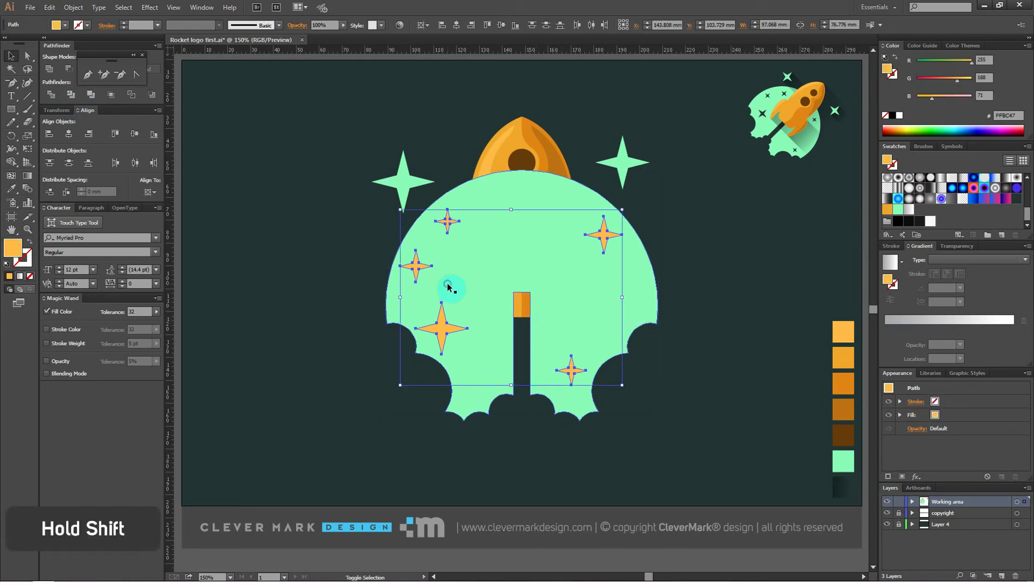
key(Delete)
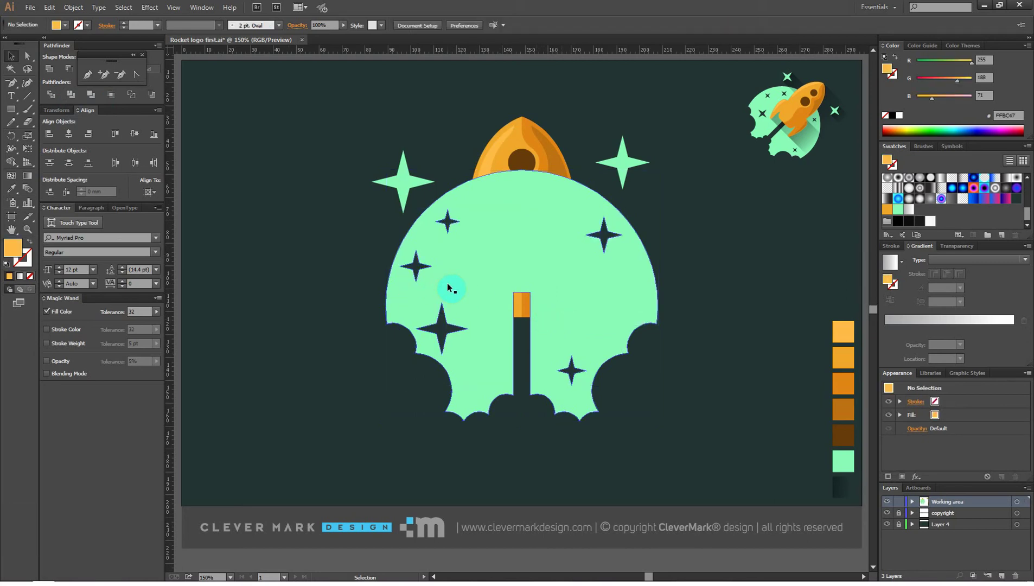
Step: Send the mint cloud-edged circle behind the rocket
right_click(448, 286)
mouse_move(517, 376)
click(622, 412)
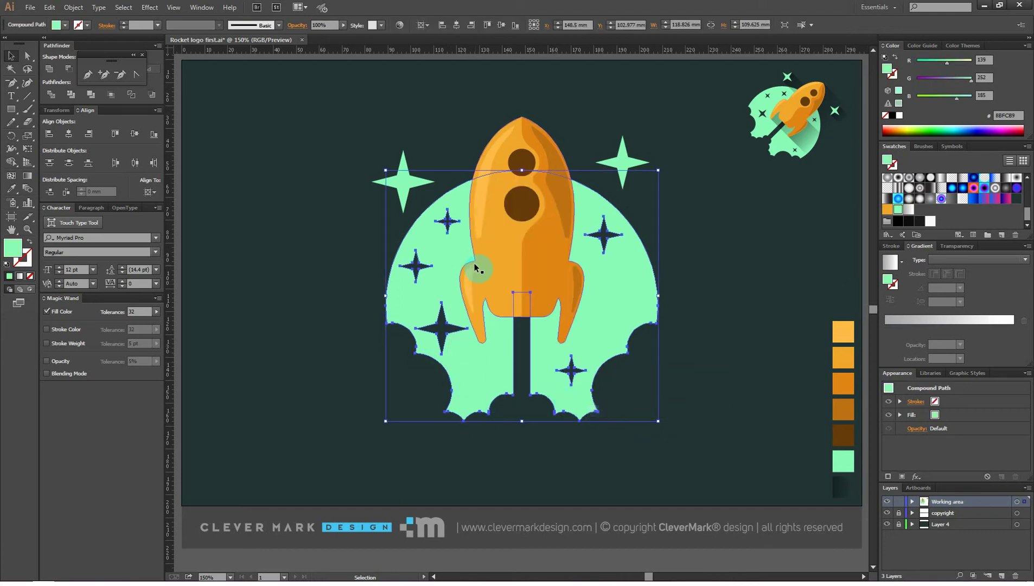
click(764, 242)
Step: Move the whole rocket artwork toward the artboard's left half and scale it down proportionally to about 93.6 × 99.6 mm
drag(692, 111, 344, 424)
drag(560, 241, 487, 245)
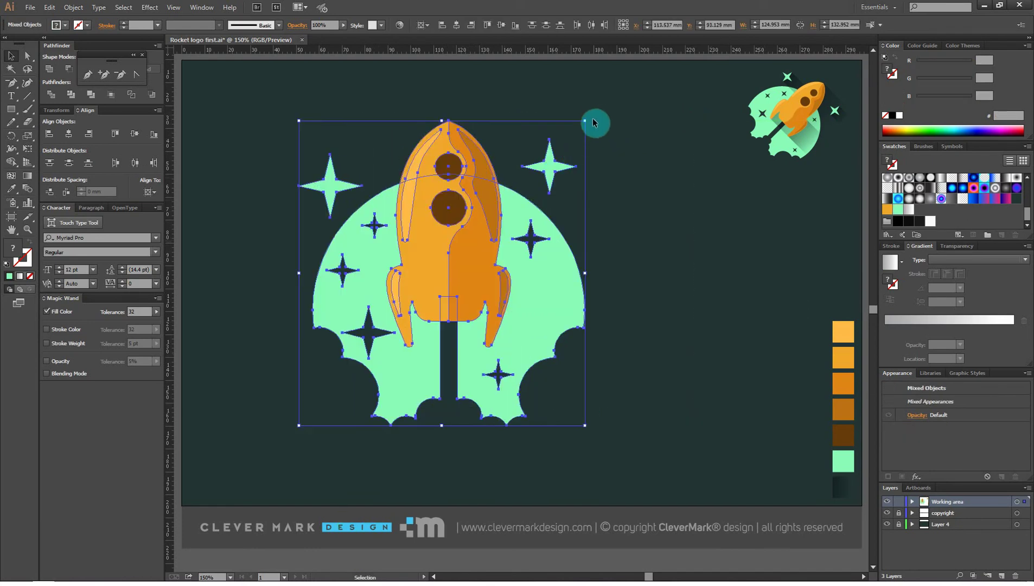
drag(586, 122, 513, 197)
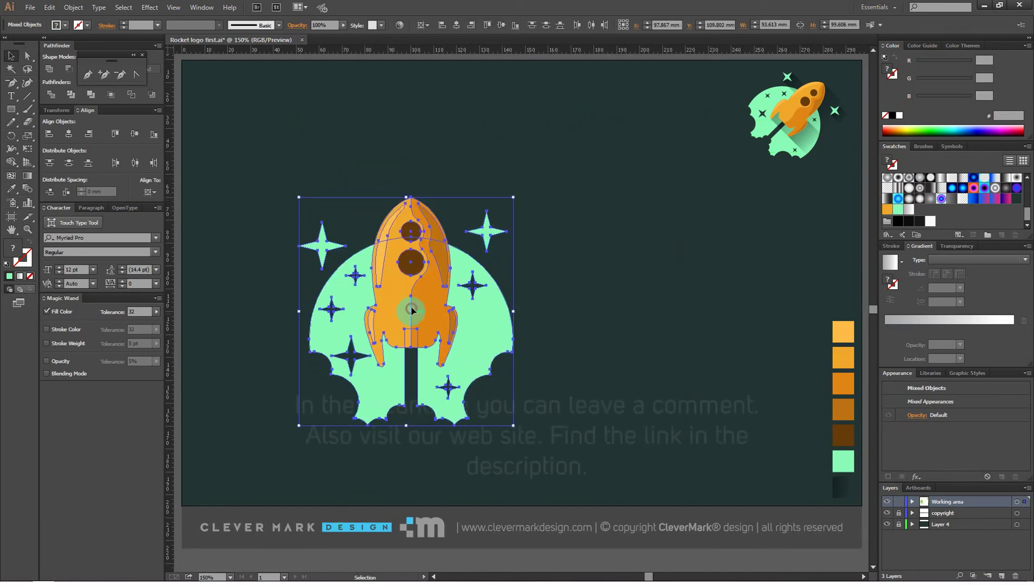
click(615, 194)
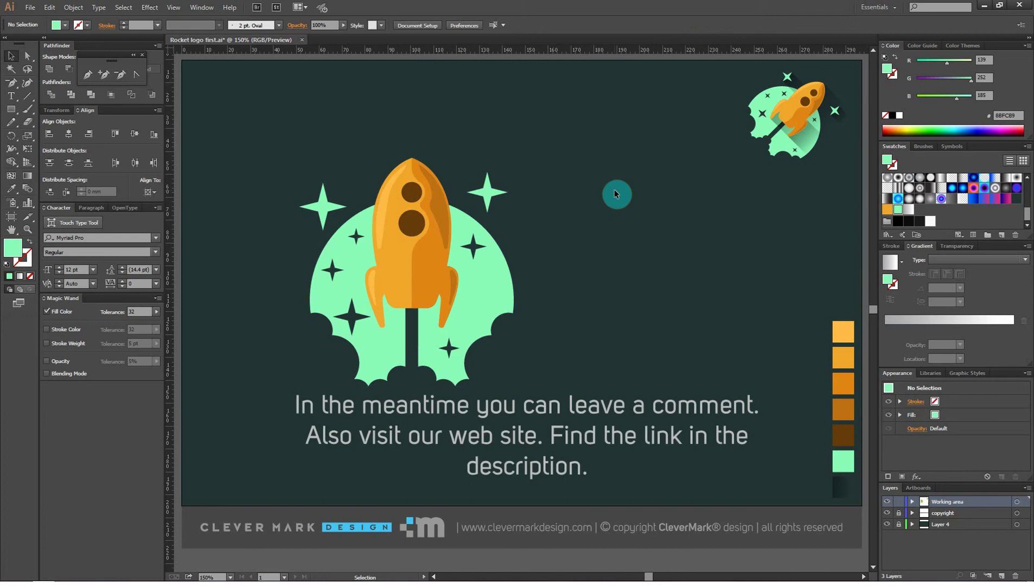
Step: Draw a rectangle about 55 × 74 mm extending rightward from the rocket's centre line, spanning from its nose to the fin tips
click(6, 112)
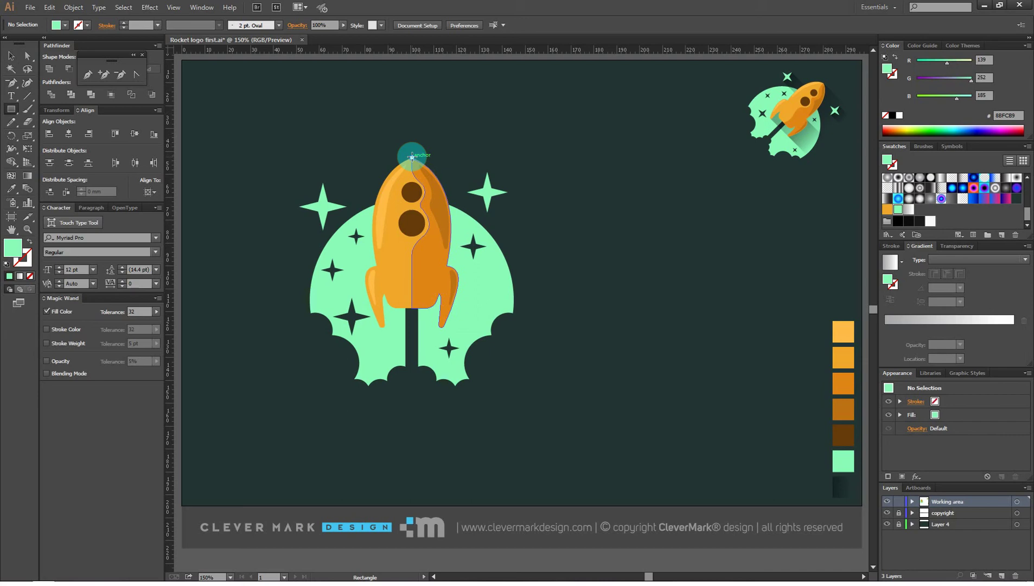
drag(411, 157, 482, 328)
key(v)
click(483, 244)
drag(483, 245, 539, 239)
click(580, 210)
click(530, 208)
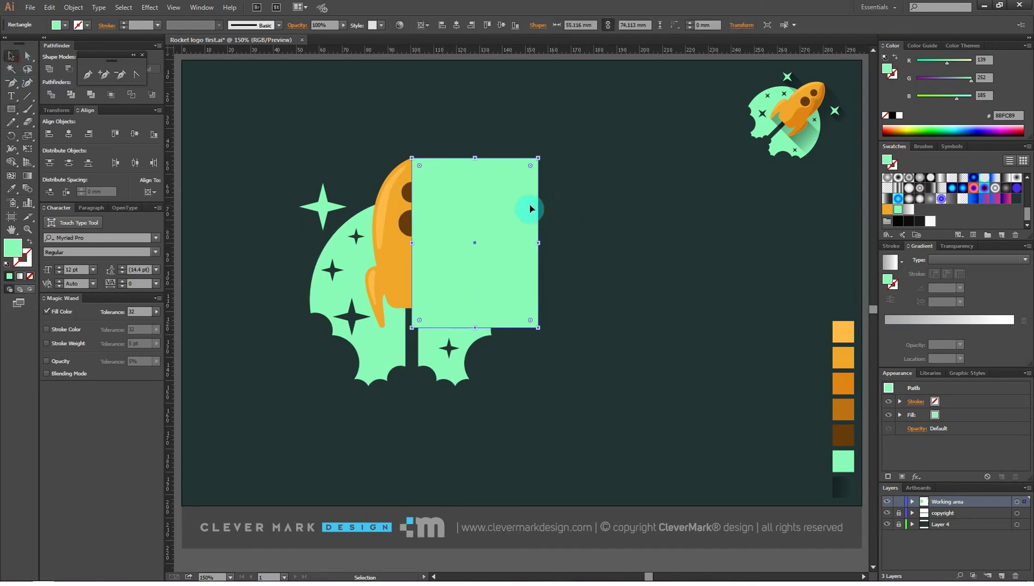
Step: Send the rectangle to the back and apply the palette's shadow gradient to it
right_click(530, 208)
mouse_move(584, 362)
click(686, 396)
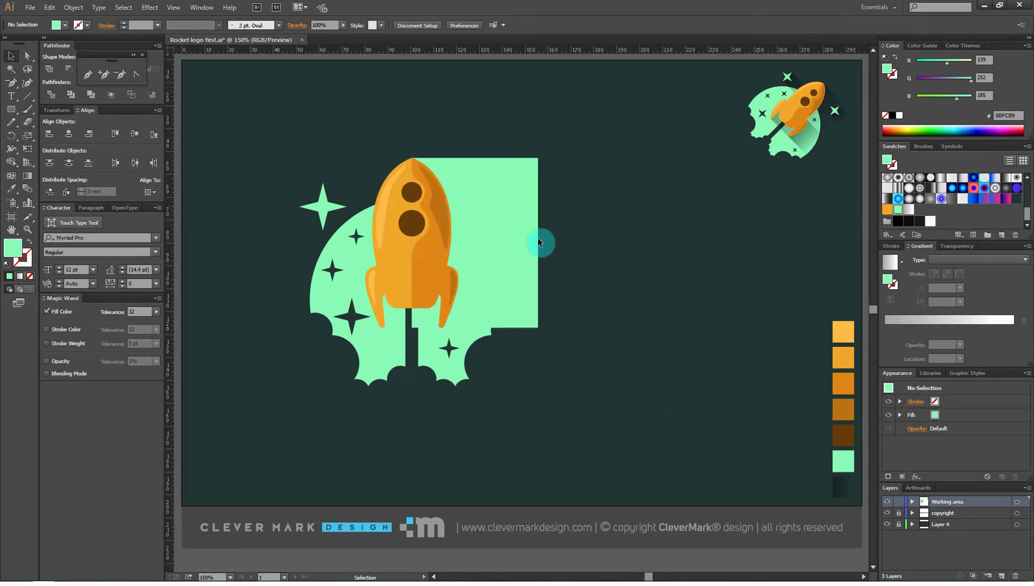
click(15, 191)
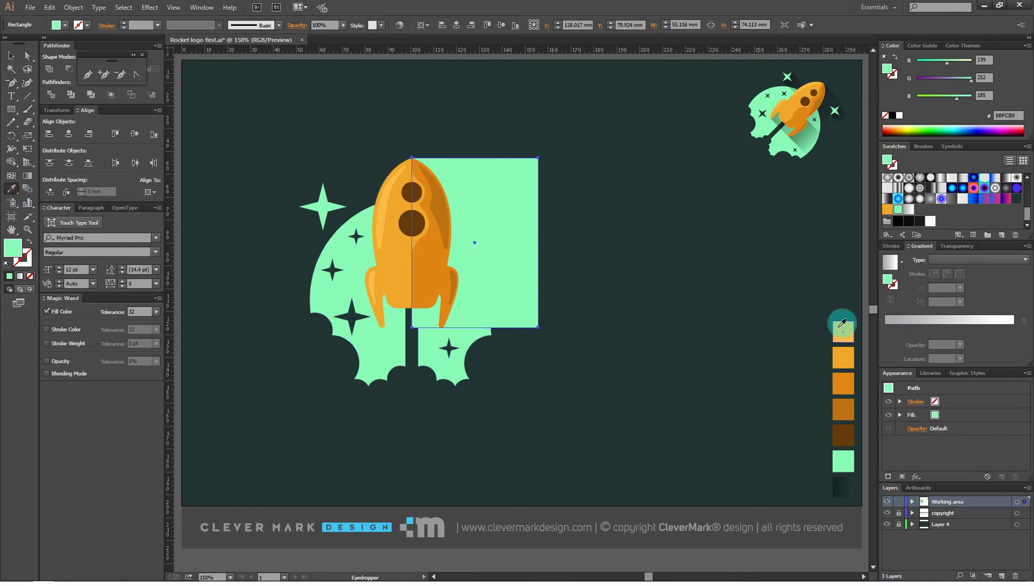
click(847, 481)
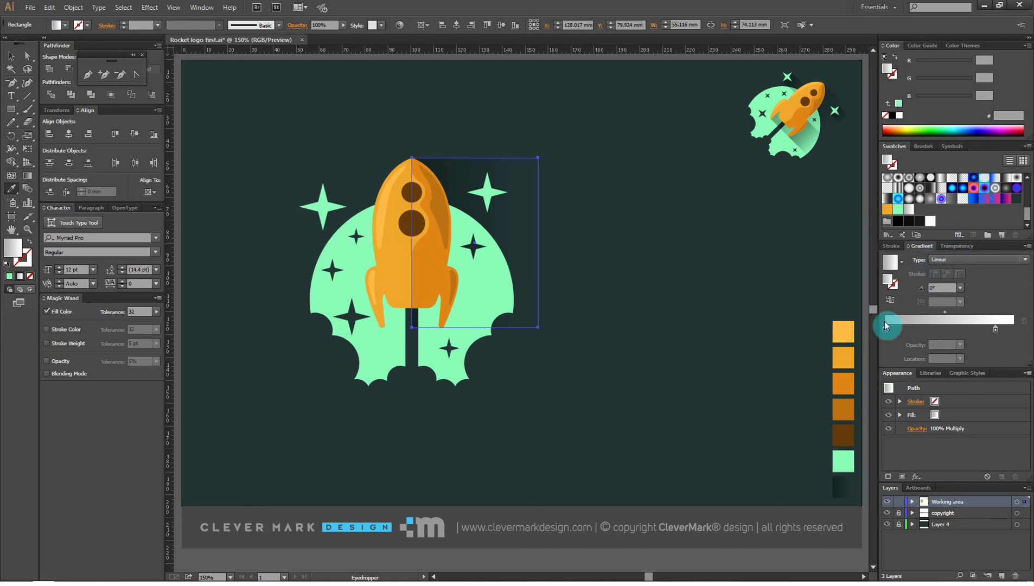
Step: Examine the grey values of the shadow gradient's stops and the rectangle's blending mode
click(885, 330)
double_click(984, 60)
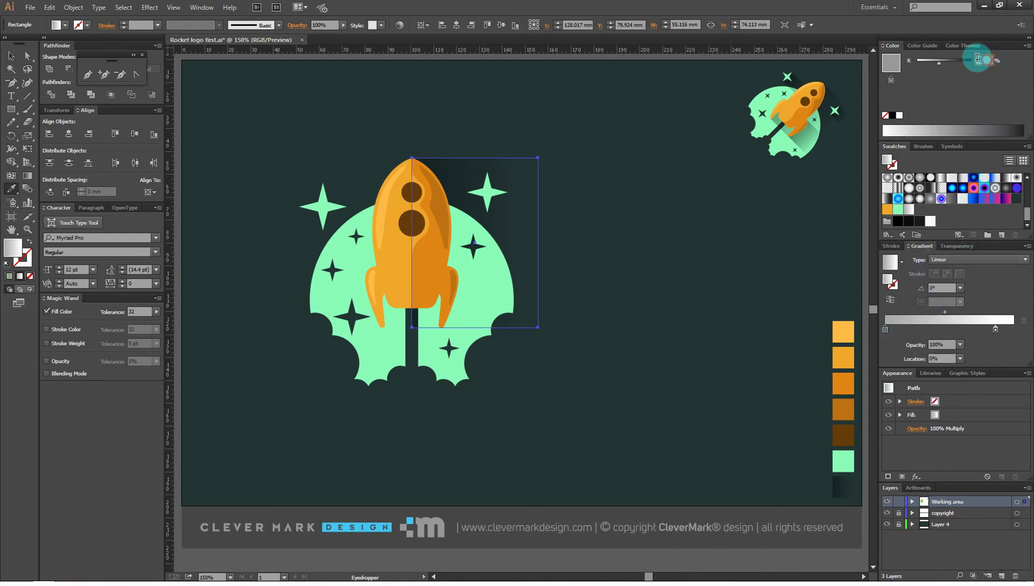
click(995, 330)
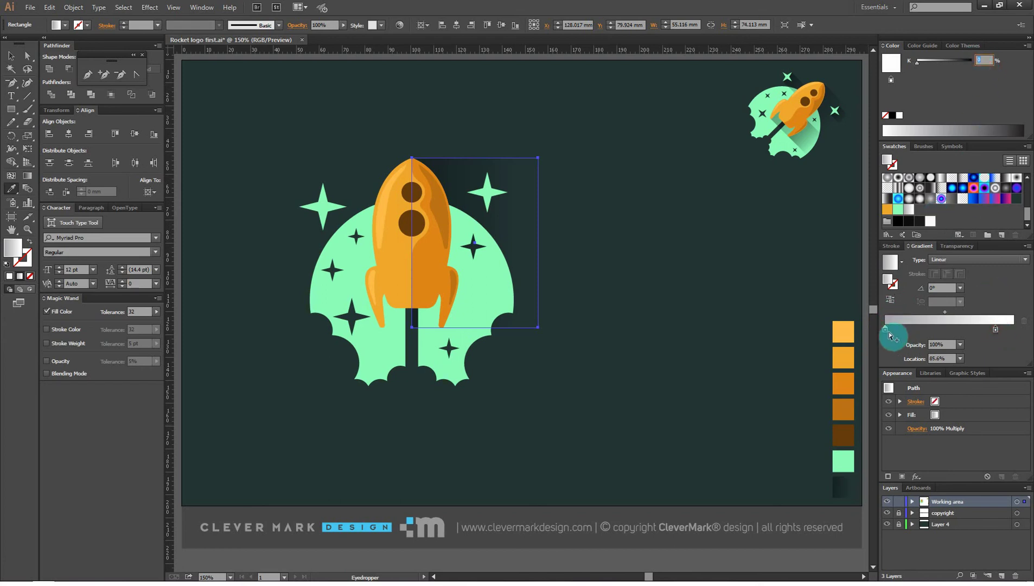
click(949, 248)
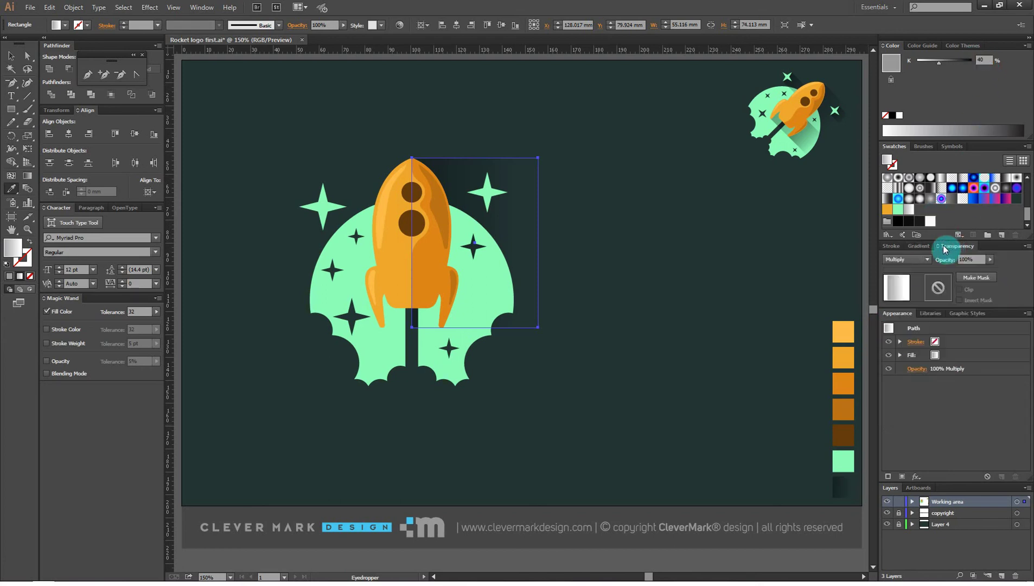
click(911, 260)
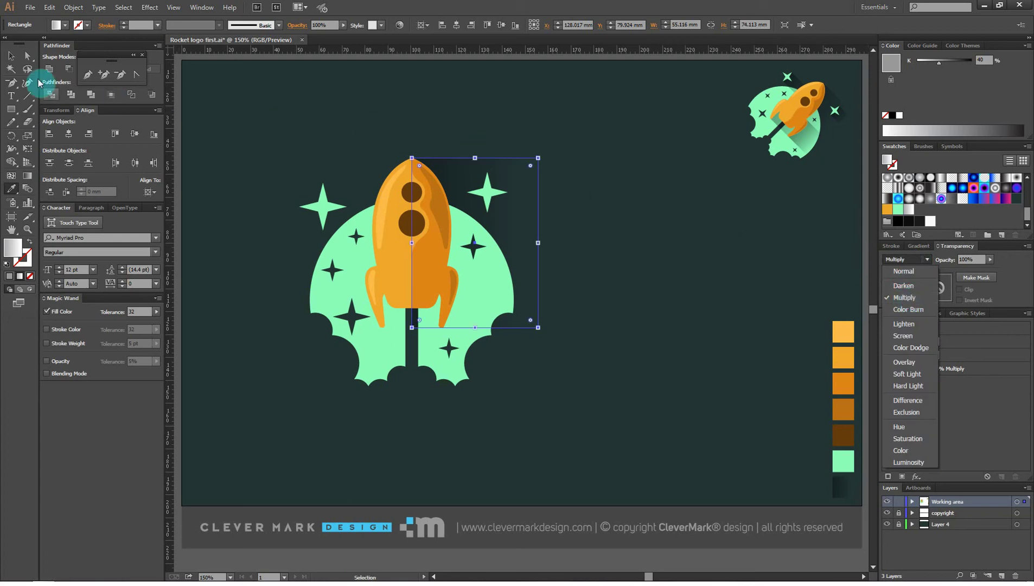
Step: Try the dark background colour as the rectangle's fill and reapply the palette's shadow gradient
click(19, 55)
click(384, 96)
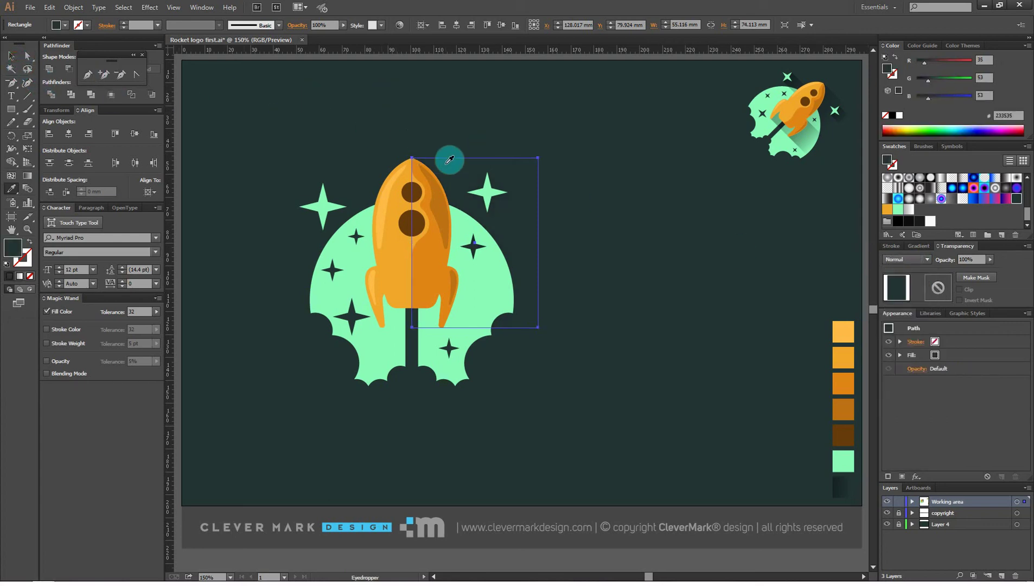
click(852, 480)
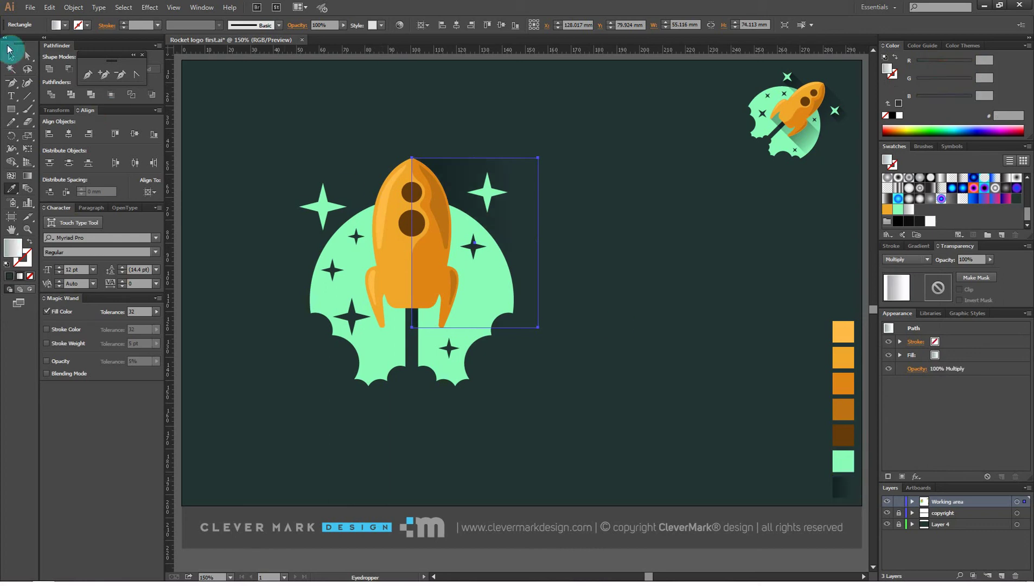
click(10, 55)
click(376, 101)
Step: Add an anchor point on the shadow's left edge above the fins and move its lower-left corner to the left fin's tip
click(490, 163)
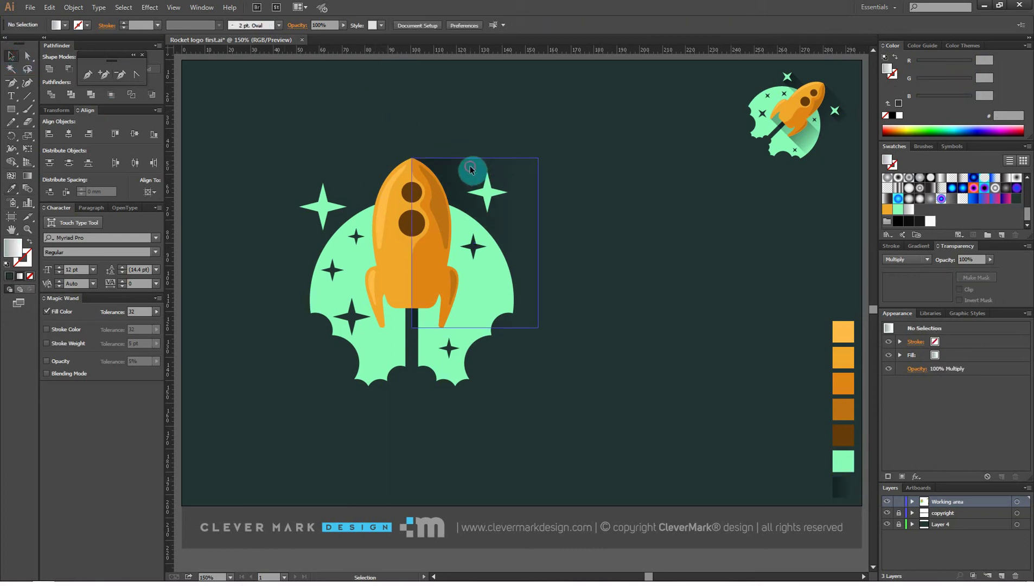
click(24, 70)
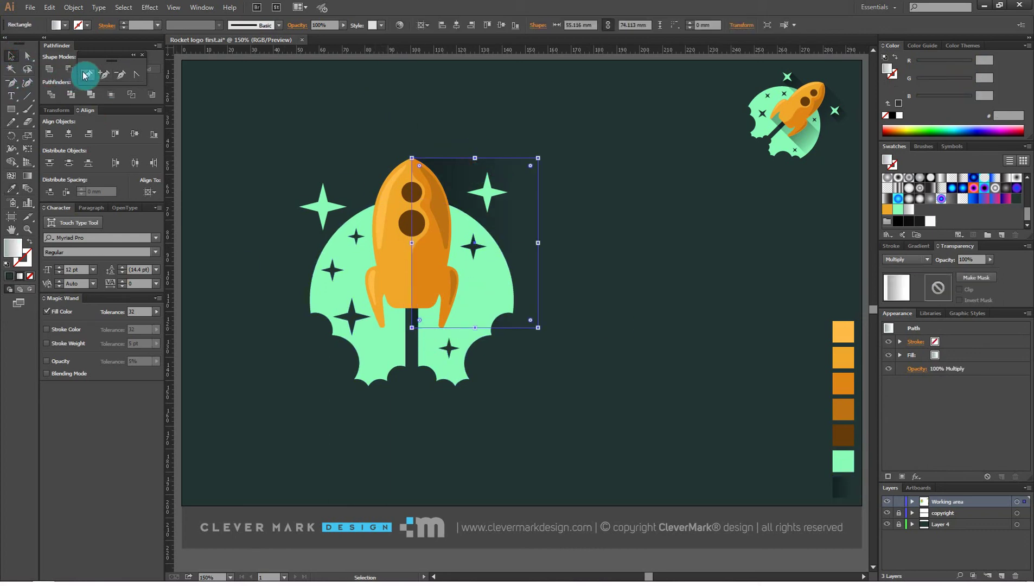
click(103, 74)
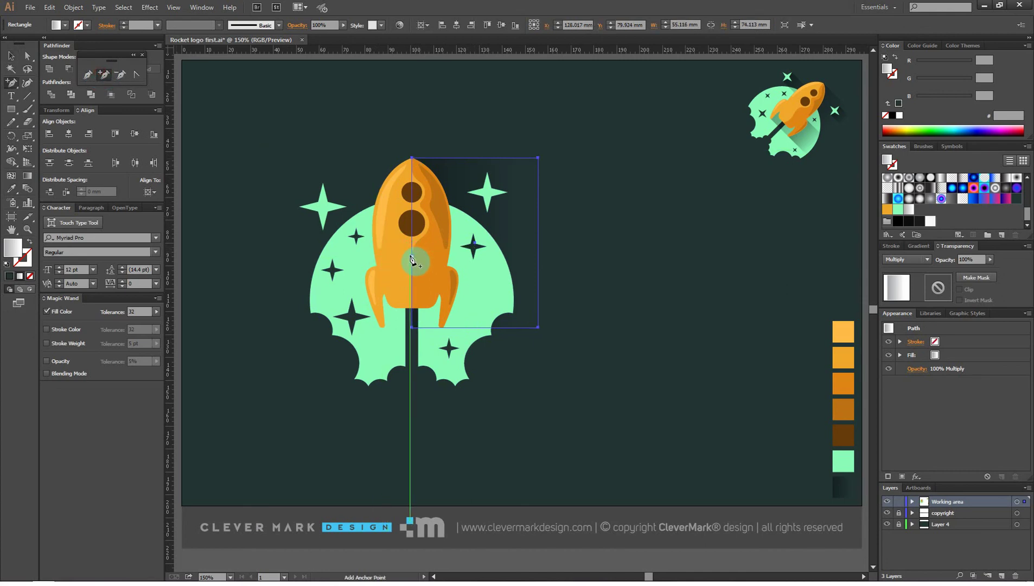
click(412, 256)
click(27, 55)
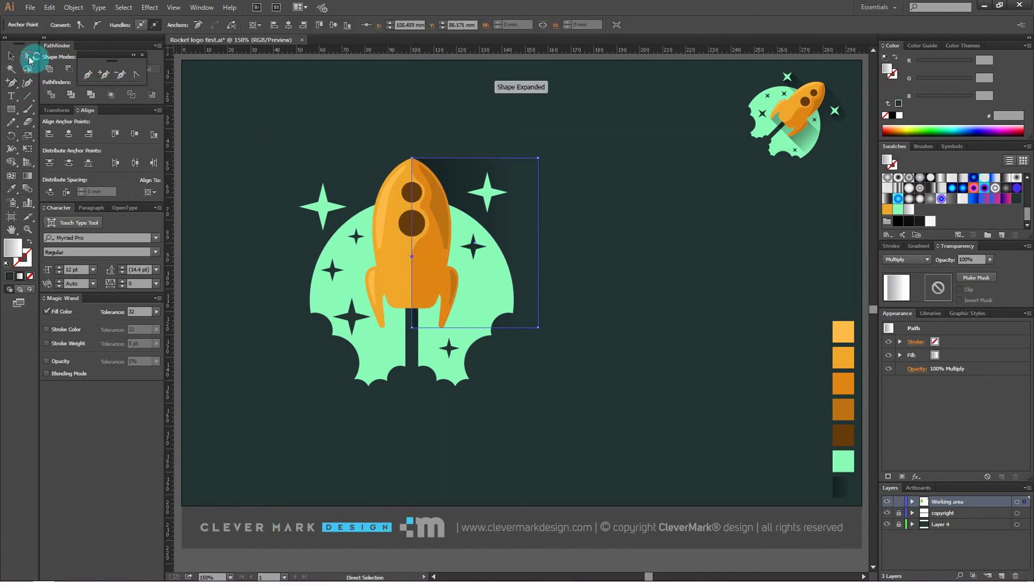
click(413, 328)
drag(414, 329, 382, 329)
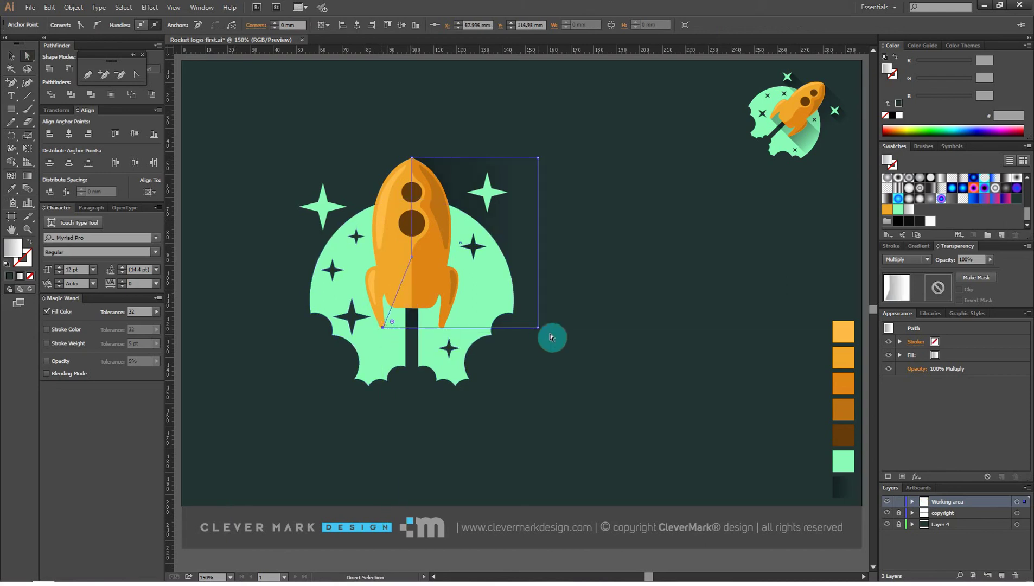
Step: Add an anchor point on the shadow's slanted edge and pull it outward behind the left fin
click(104, 75)
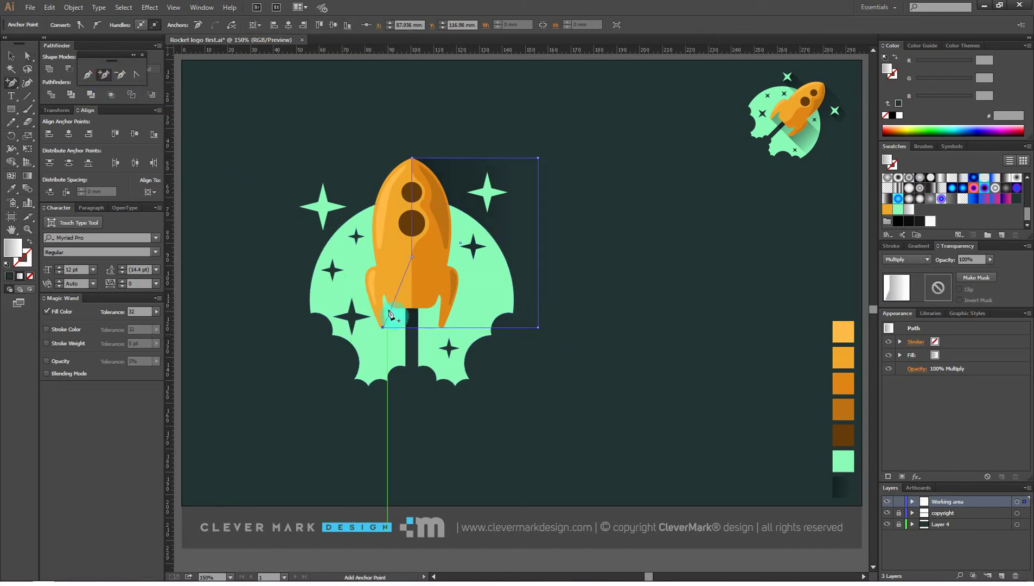
click(27, 55)
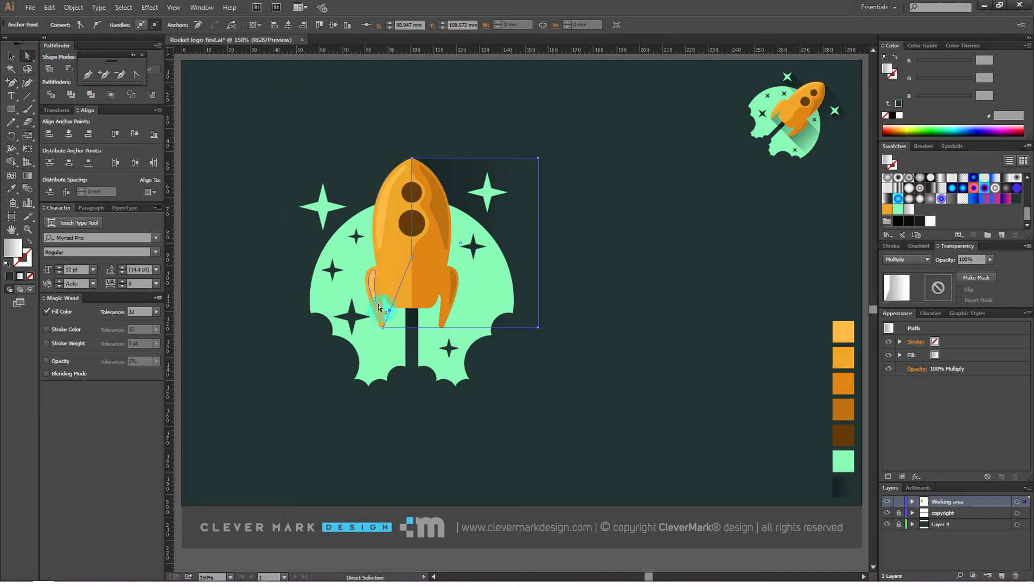
drag(389, 310, 373, 287)
click(10, 56)
click(277, 111)
Step: Send the mint circle to the back so it lies beneath the shadow shape
click(383, 356)
right_click(383, 355)
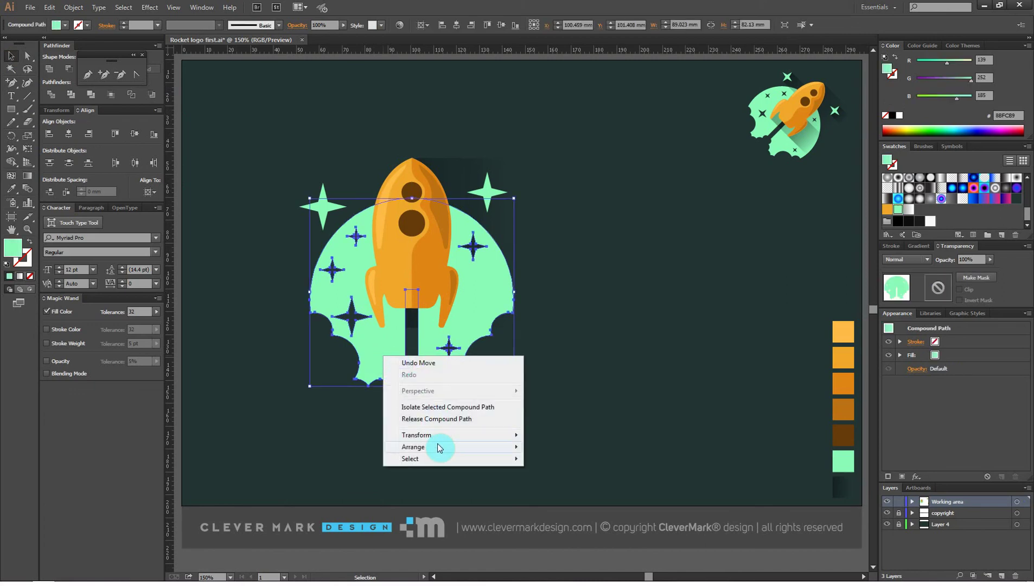
mouse_move(437, 446)
click(577, 482)
click(653, 381)
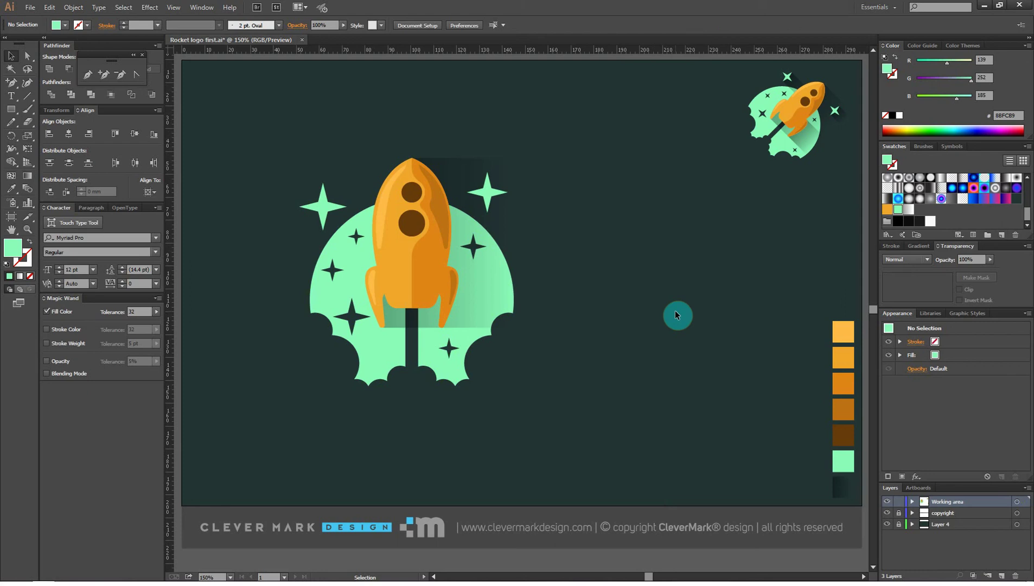
click(525, 276)
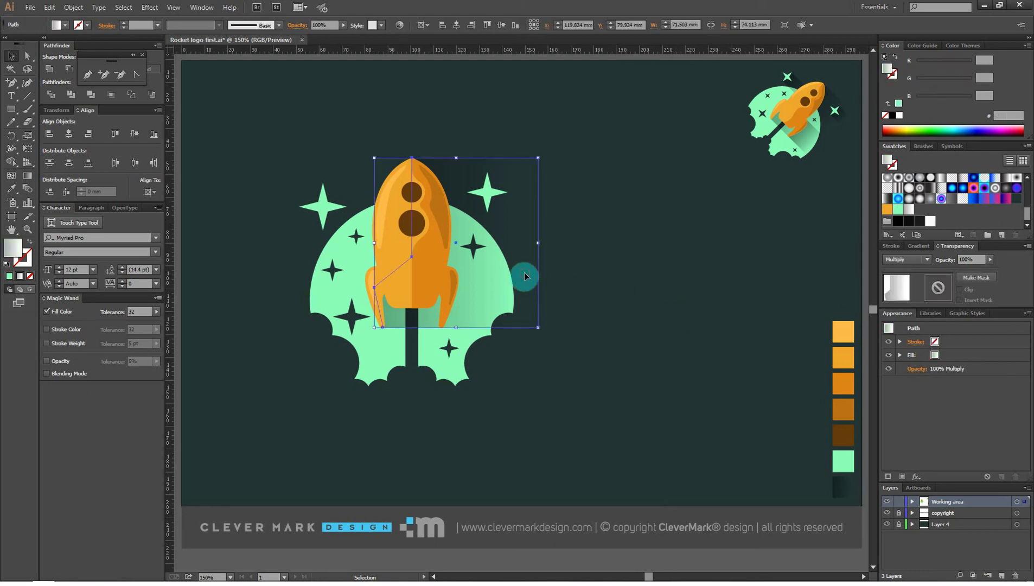
click(633, 250)
Step: Draw a rectangle about 40 × 27 mm rightward from the right fin and copy the existing shadow's gradient and blending onto it
click(11, 109)
drag(447, 266, 537, 327)
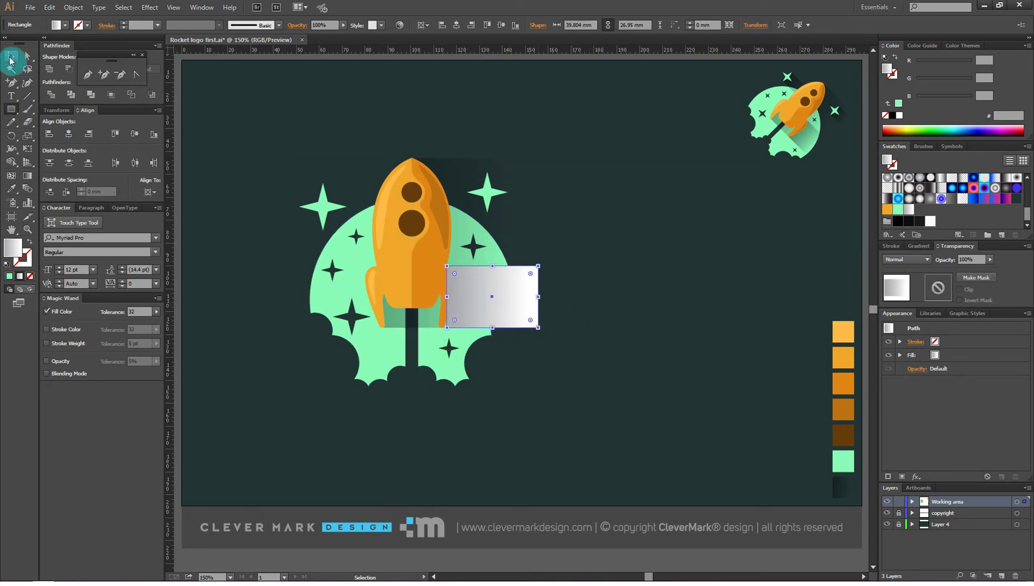
click(11, 188)
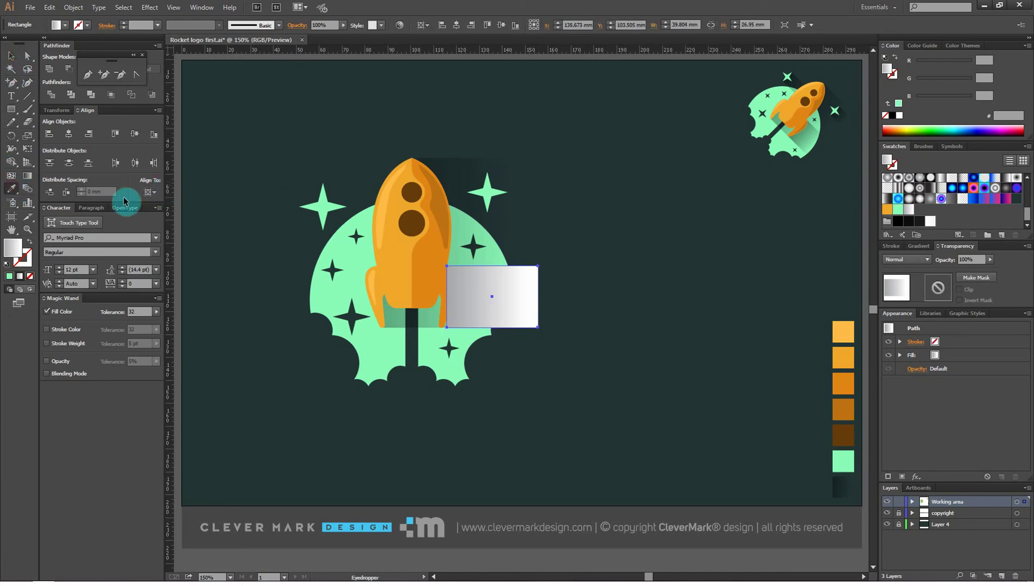
click(451, 162)
click(12, 57)
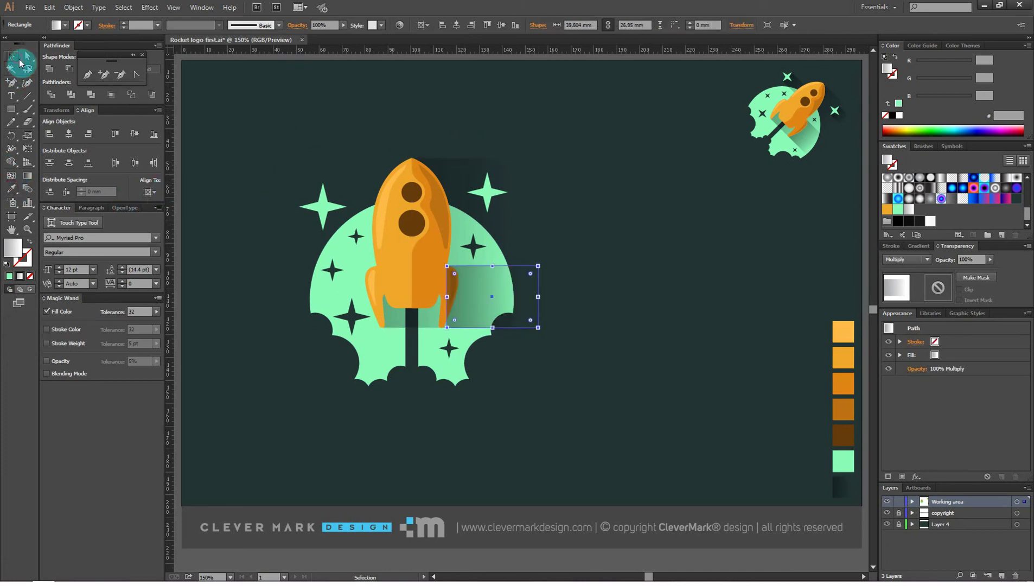
Step: Bring the rocket group to the front, above the fin shadow
right_click(413, 183)
mouse_move(459, 274)
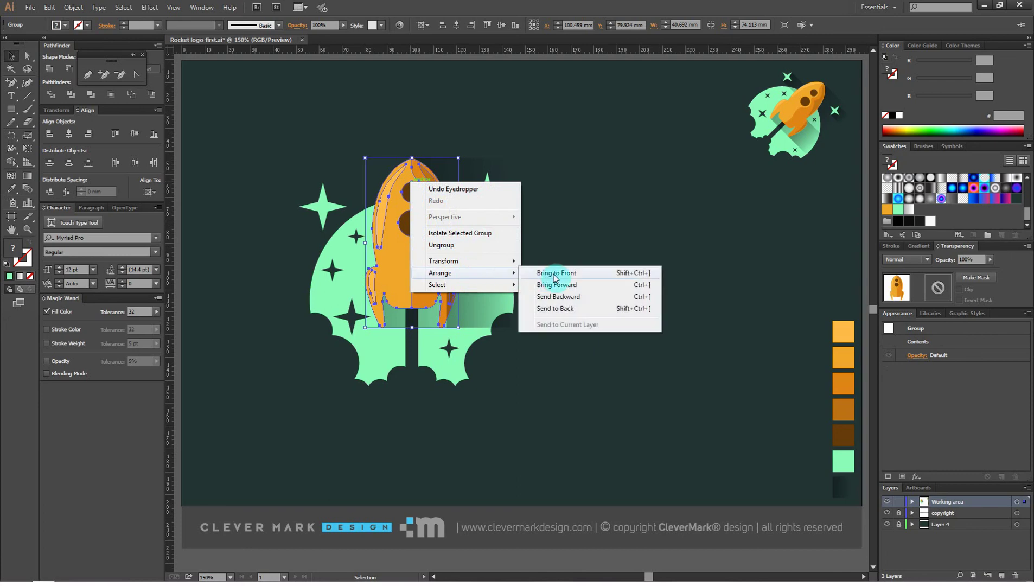
click(575, 273)
click(610, 174)
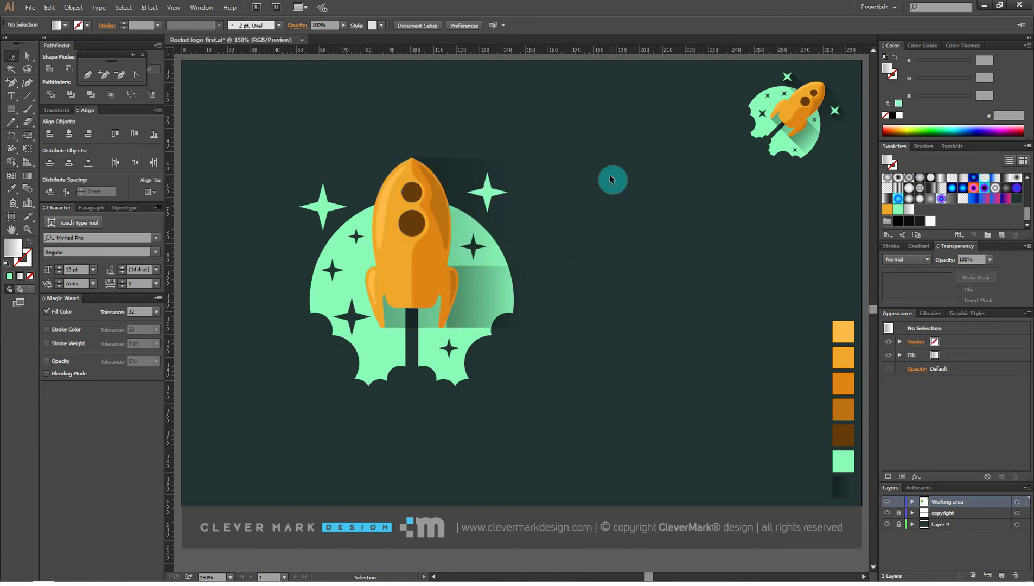
Step: Draw a rectangle about 39 × 21 mm from the left mint star's centre to the rocket's centre and send it to the back
click(11, 108)
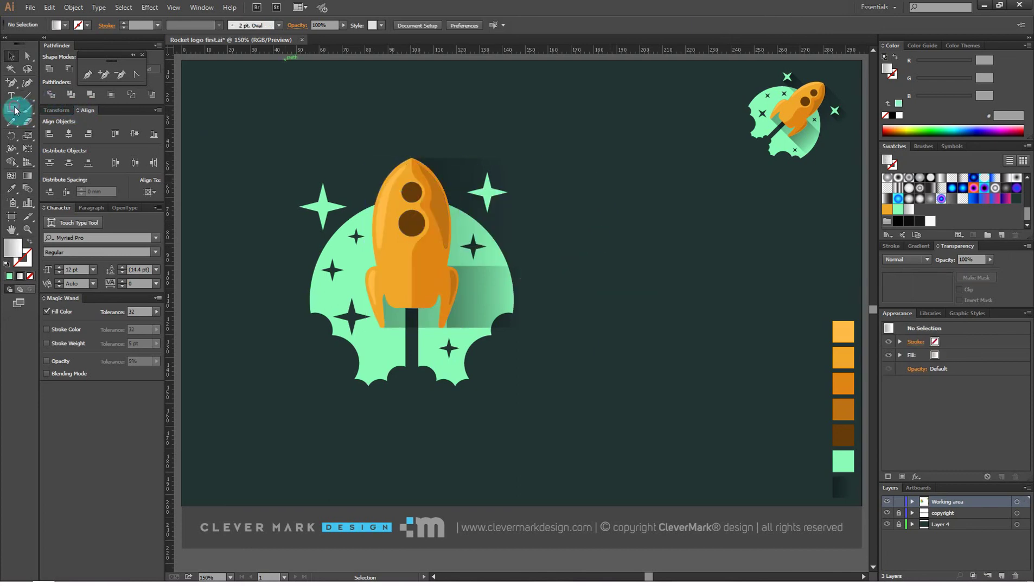
drag(323, 183, 348, 231)
click(11, 55)
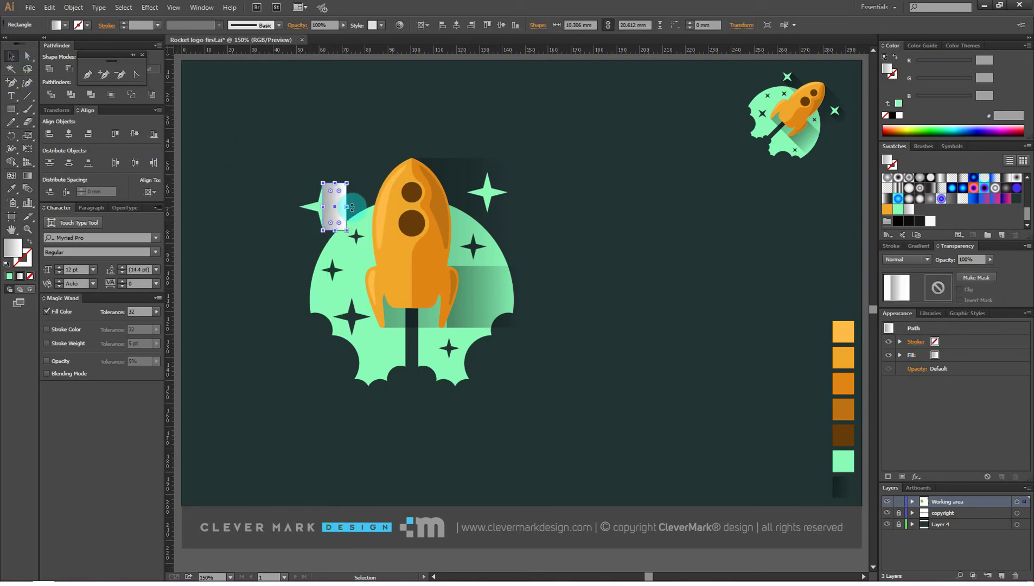
drag(349, 208, 412, 208)
right_click(380, 202)
mouse_move(444, 355)
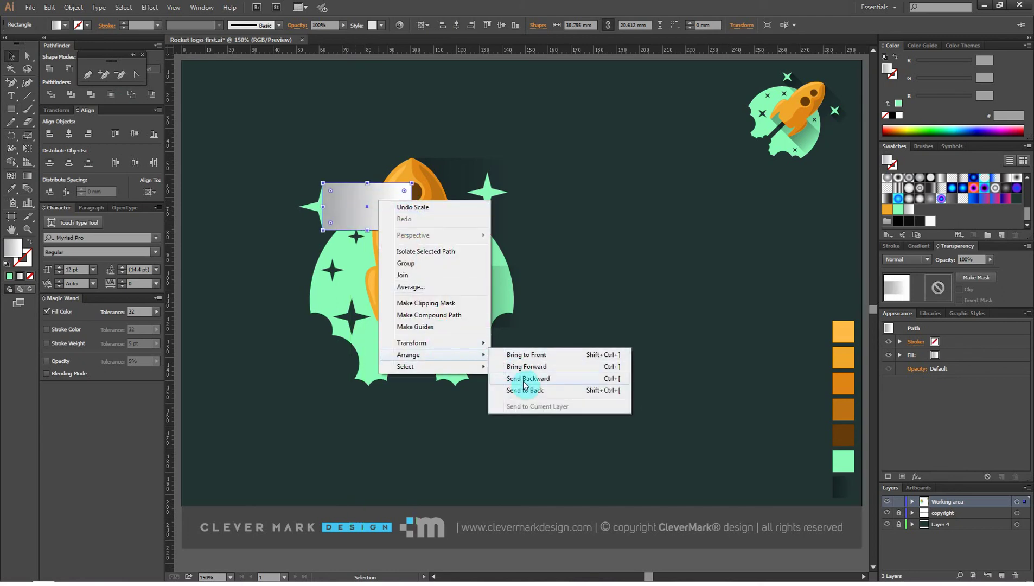
click(526, 391)
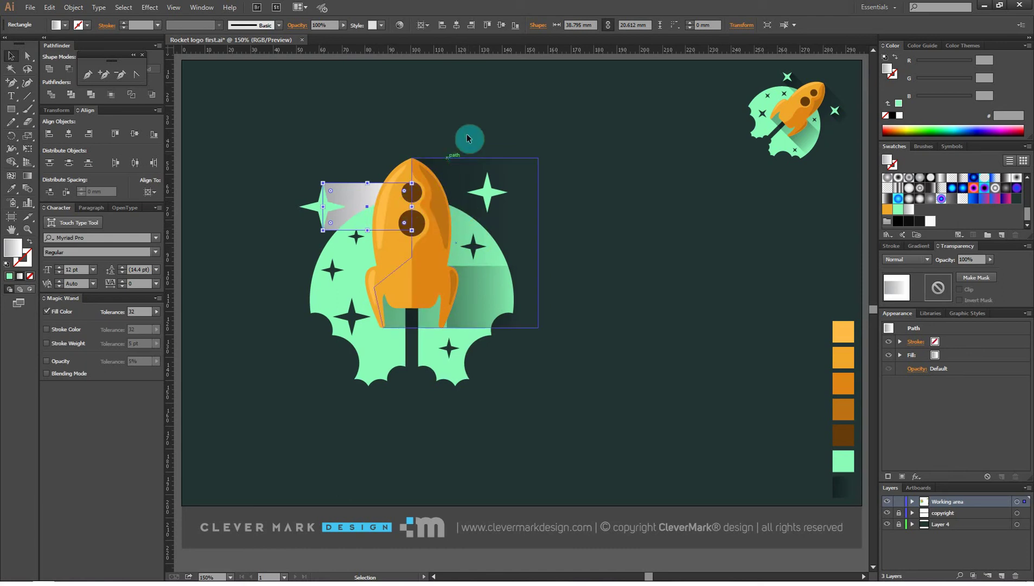
click(450, 123)
Step: Copy the rocket shadow's gradient and Multiply blending onto the rectangle beside the left mint star
click(325, 190)
click(11, 189)
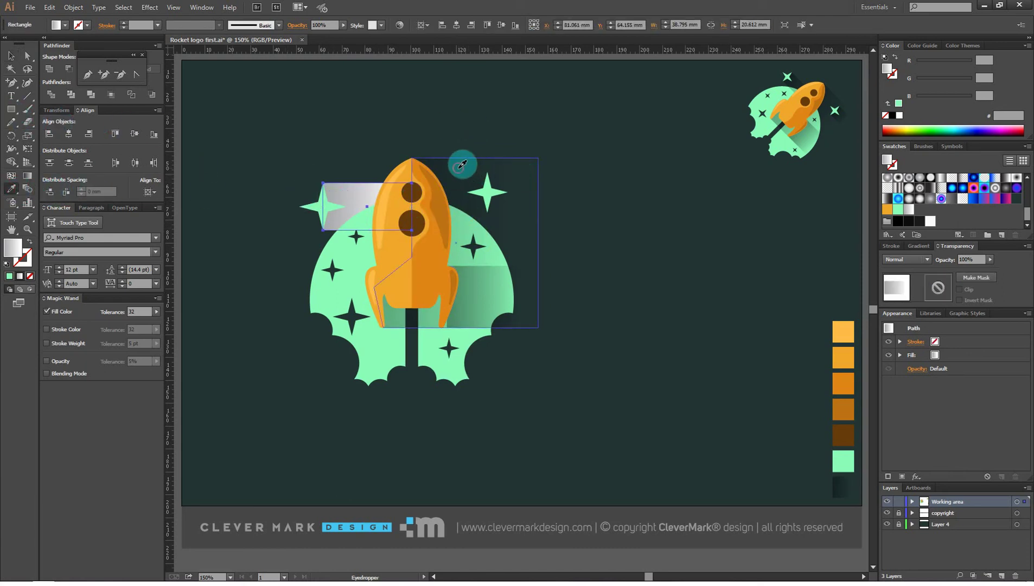
click(462, 164)
click(11, 55)
click(305, 97)
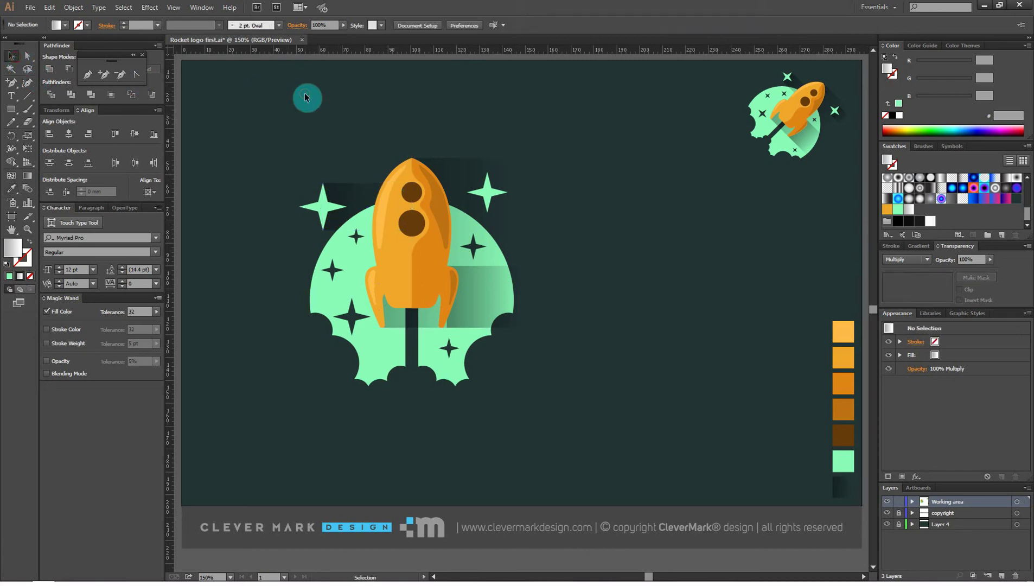
Step: Draw a rectangle about 22 × 18 mm rightward from the right mint star's centre and copy the rocket shadow's gradient and blending onto it
click(11, 108)
drag(486, 172, 538, 192)
click(11, 55)
click(517, 187)
click(7, 194)
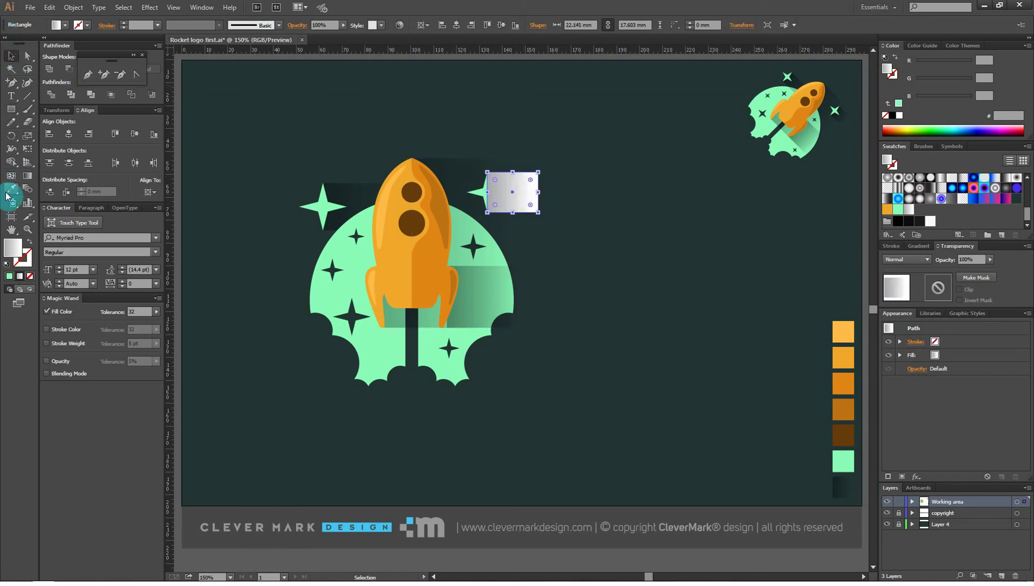
click(469, 169)
click(9, 57)
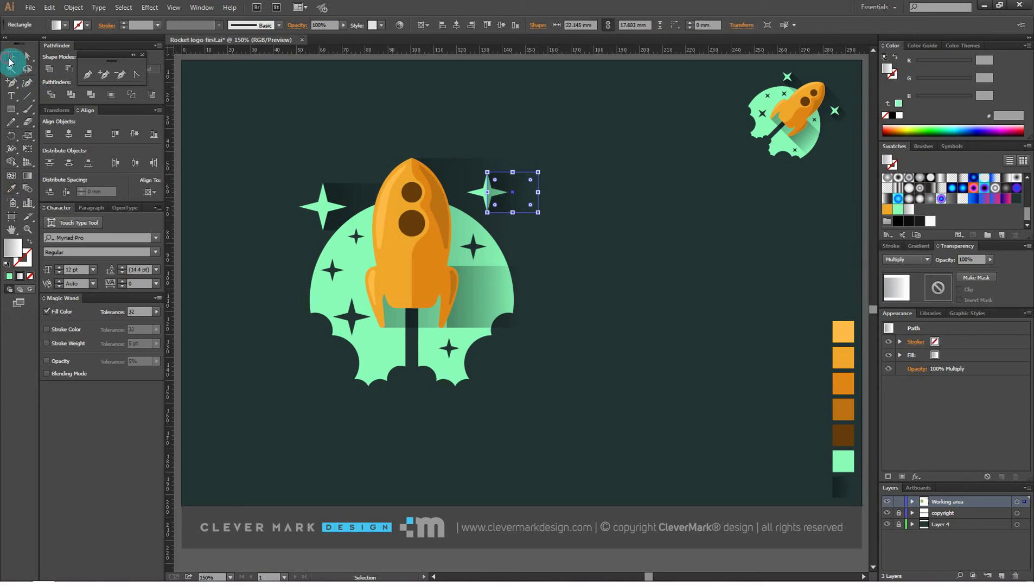
right_click(549, 193)
click(508, 120)
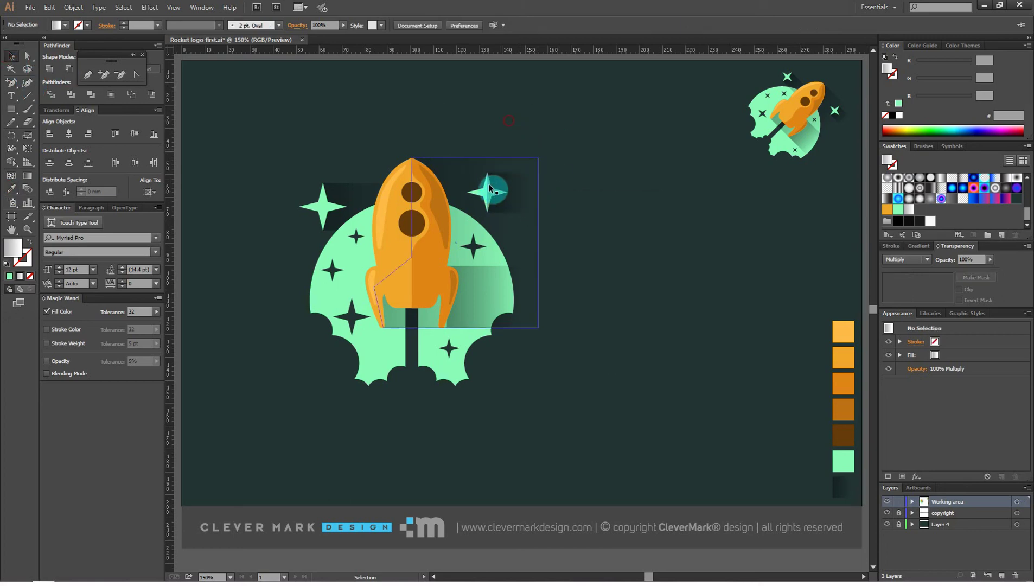
Step: Bring the right mint star to the front, above its shadow rectangle
click(482, 194)
right_click(504, 187)
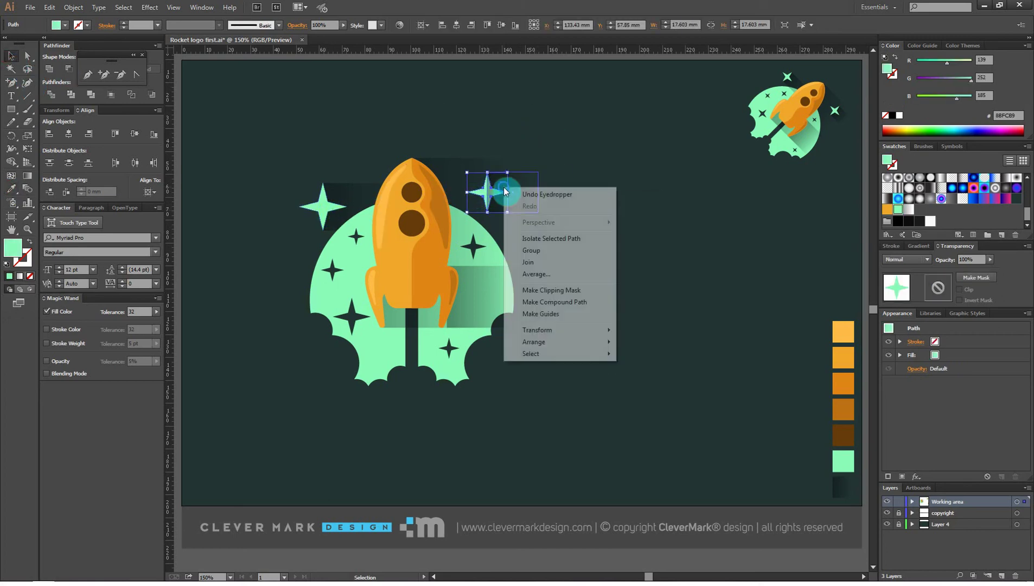
mouse_move(570, 343)
click(660, 343)
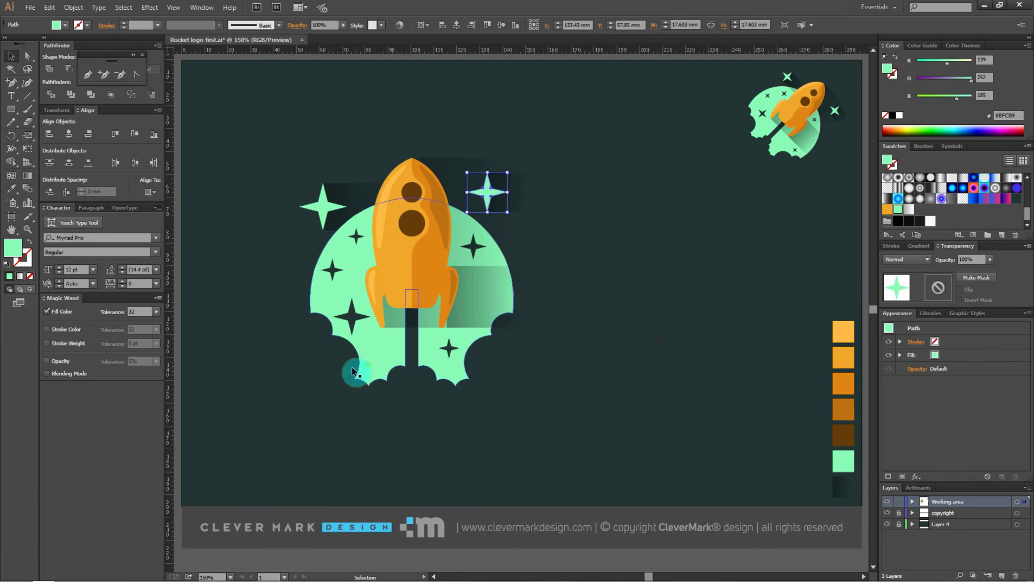
Step: Send the mint cloud-edged circle to the back, beneath the left star's shadow
click(368, 353)
right_click(369, 354)
mouse_move(416, 445)
click(578, 482)
click(696, 305)
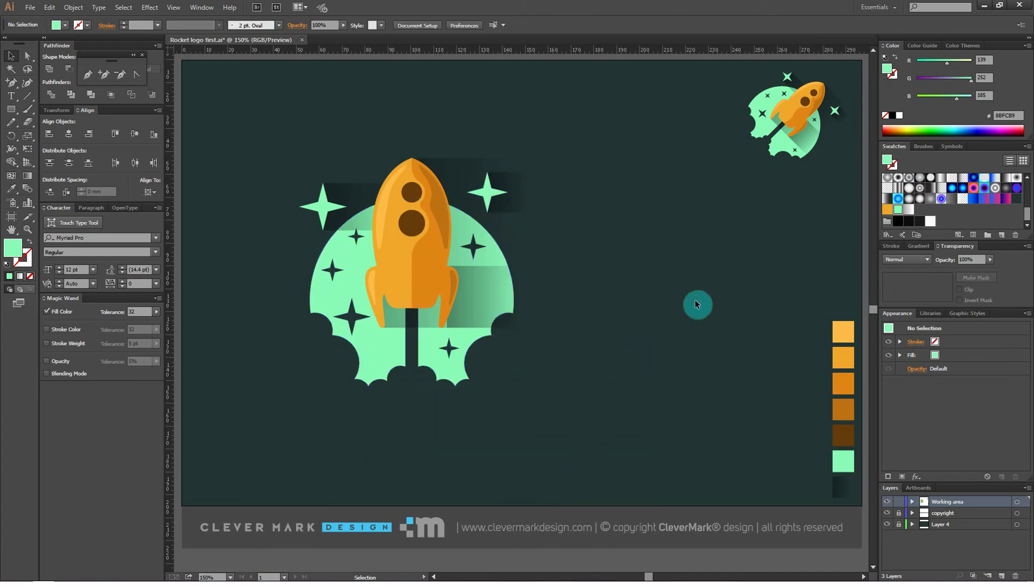
Step: Rotate the whole logo about 45° clockwise, then scale it down slightly while repositioning it near the artboard's centre
drag(632, 114, 226, 434)
drag(297, 157, 418, 120)
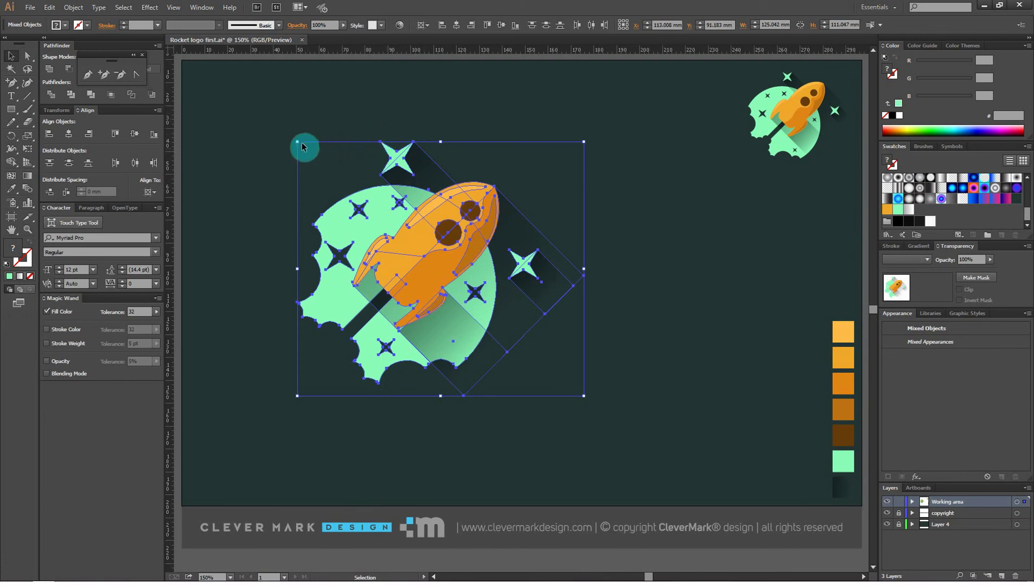
drag(439, 250, 484, 242)
drag(628, 134, 619, 143)
drag(486, 234, 481, 243)
click(646, 91)
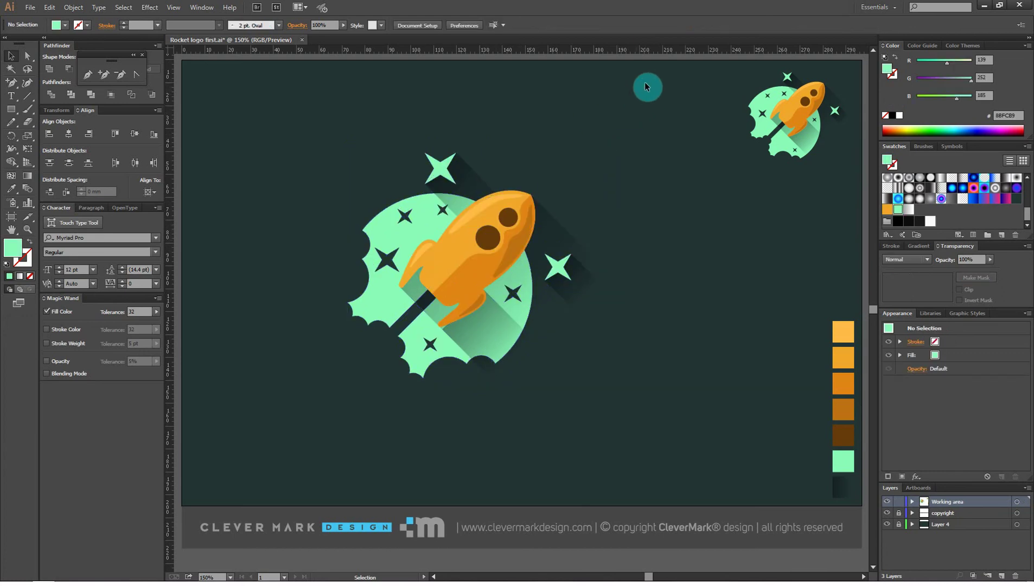